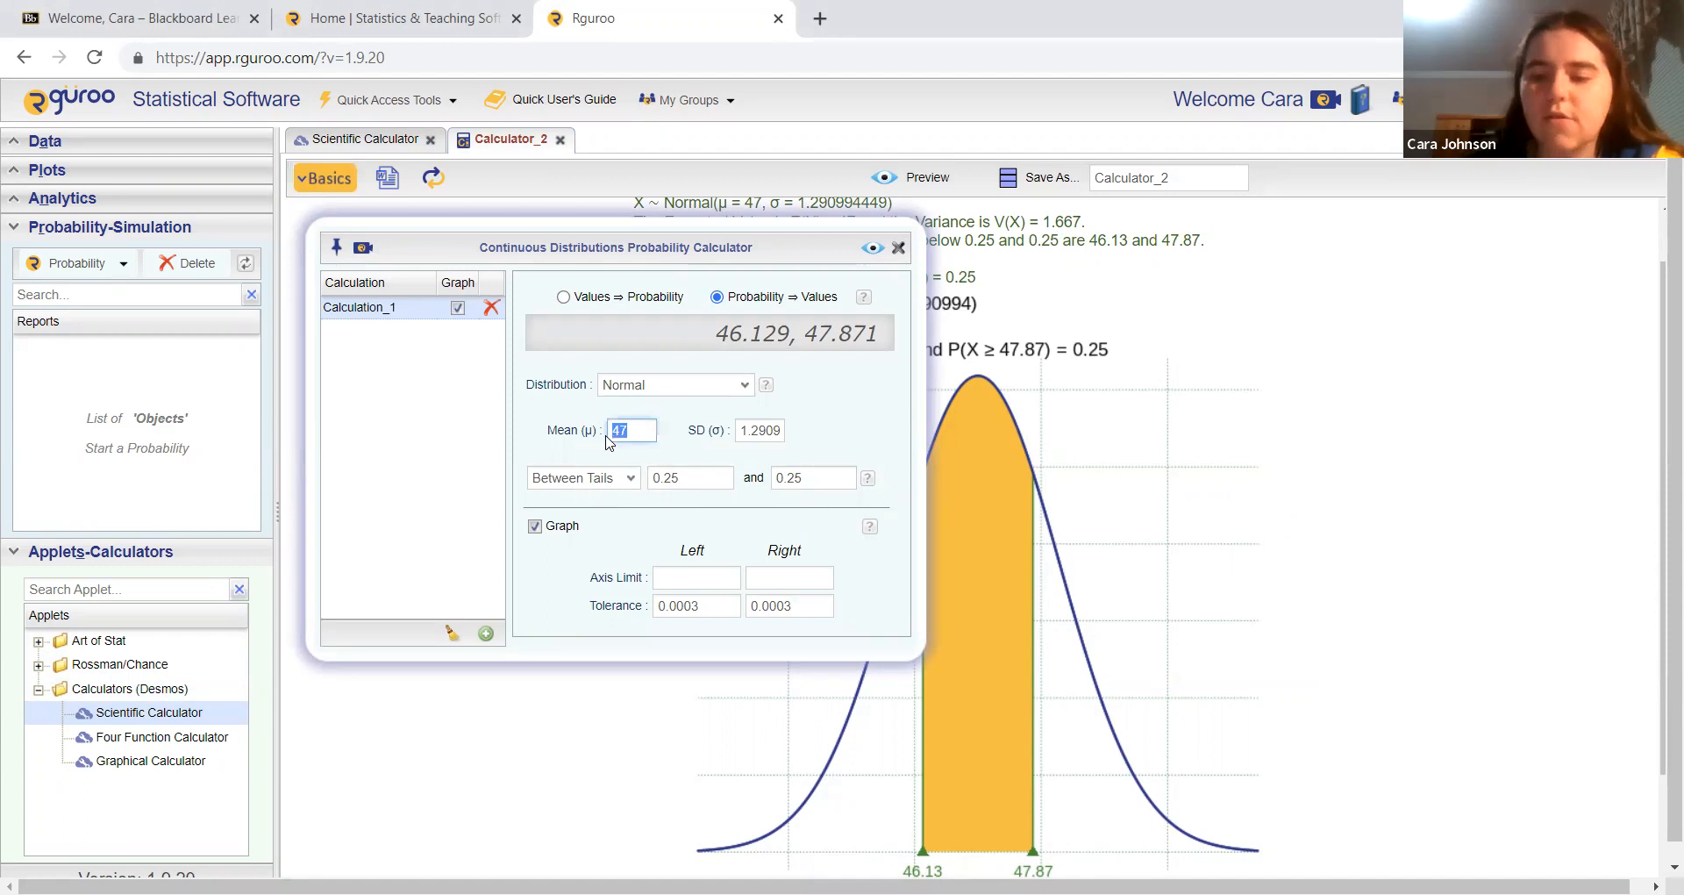
Step: Set the normal distribution's mean to 67 and its standard deviation to 0.4949747468
{"action": "left_click_drag", "start_coordinate": [742, 432], "coordinate": [864, 439]}
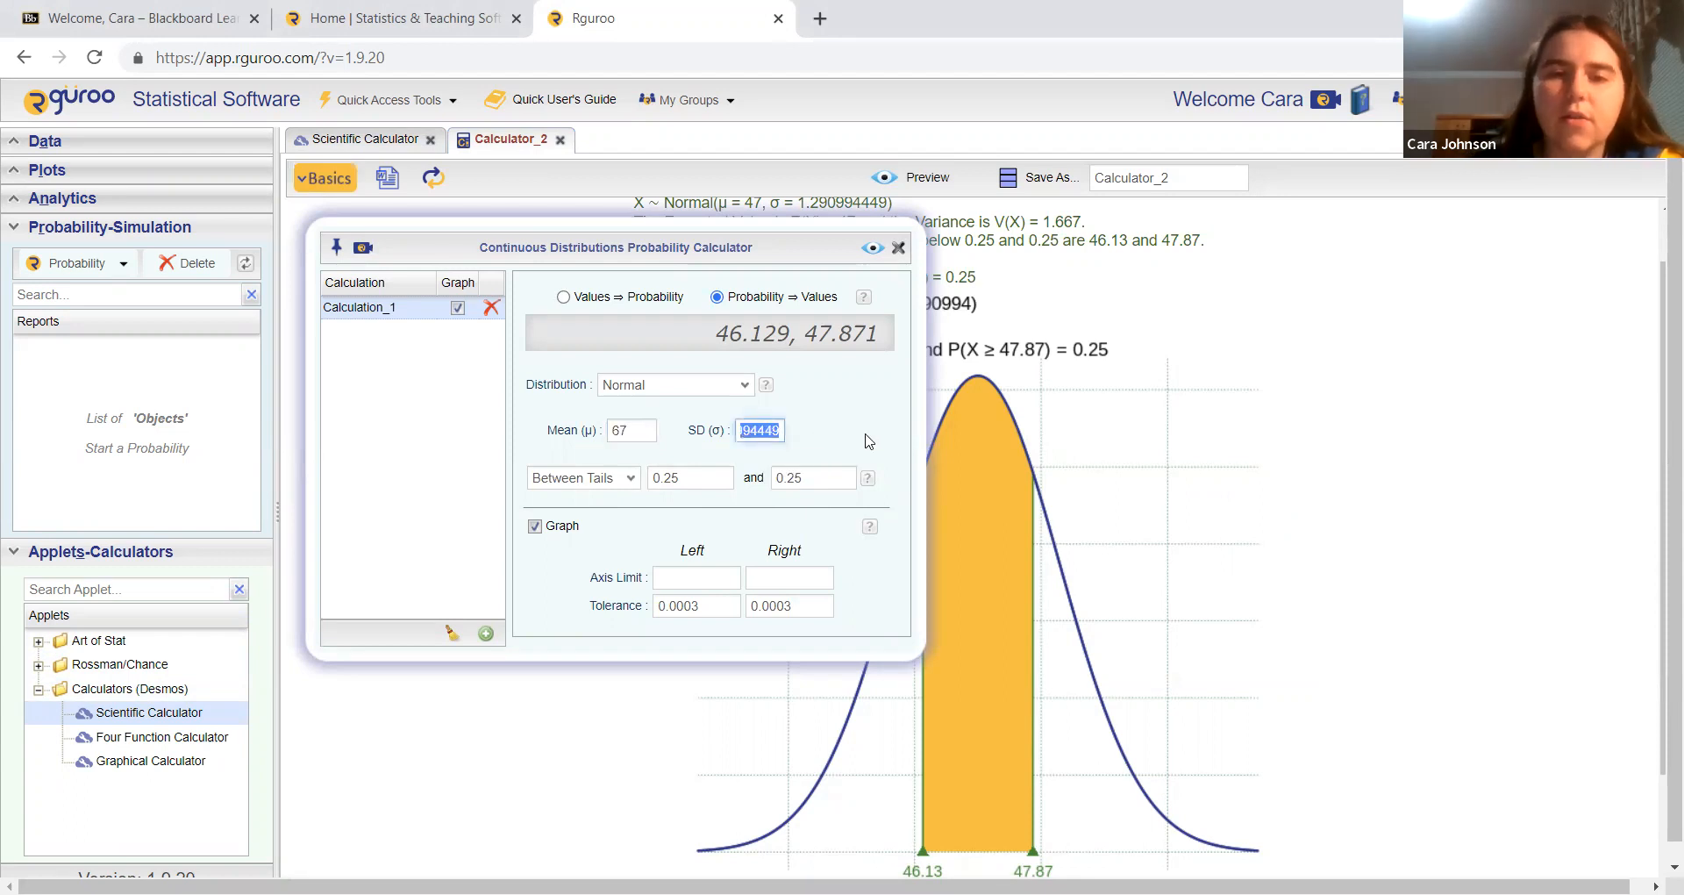
{"action": "key", "text": "BackSpace"}
{"action": "type", "text": "0.4"}
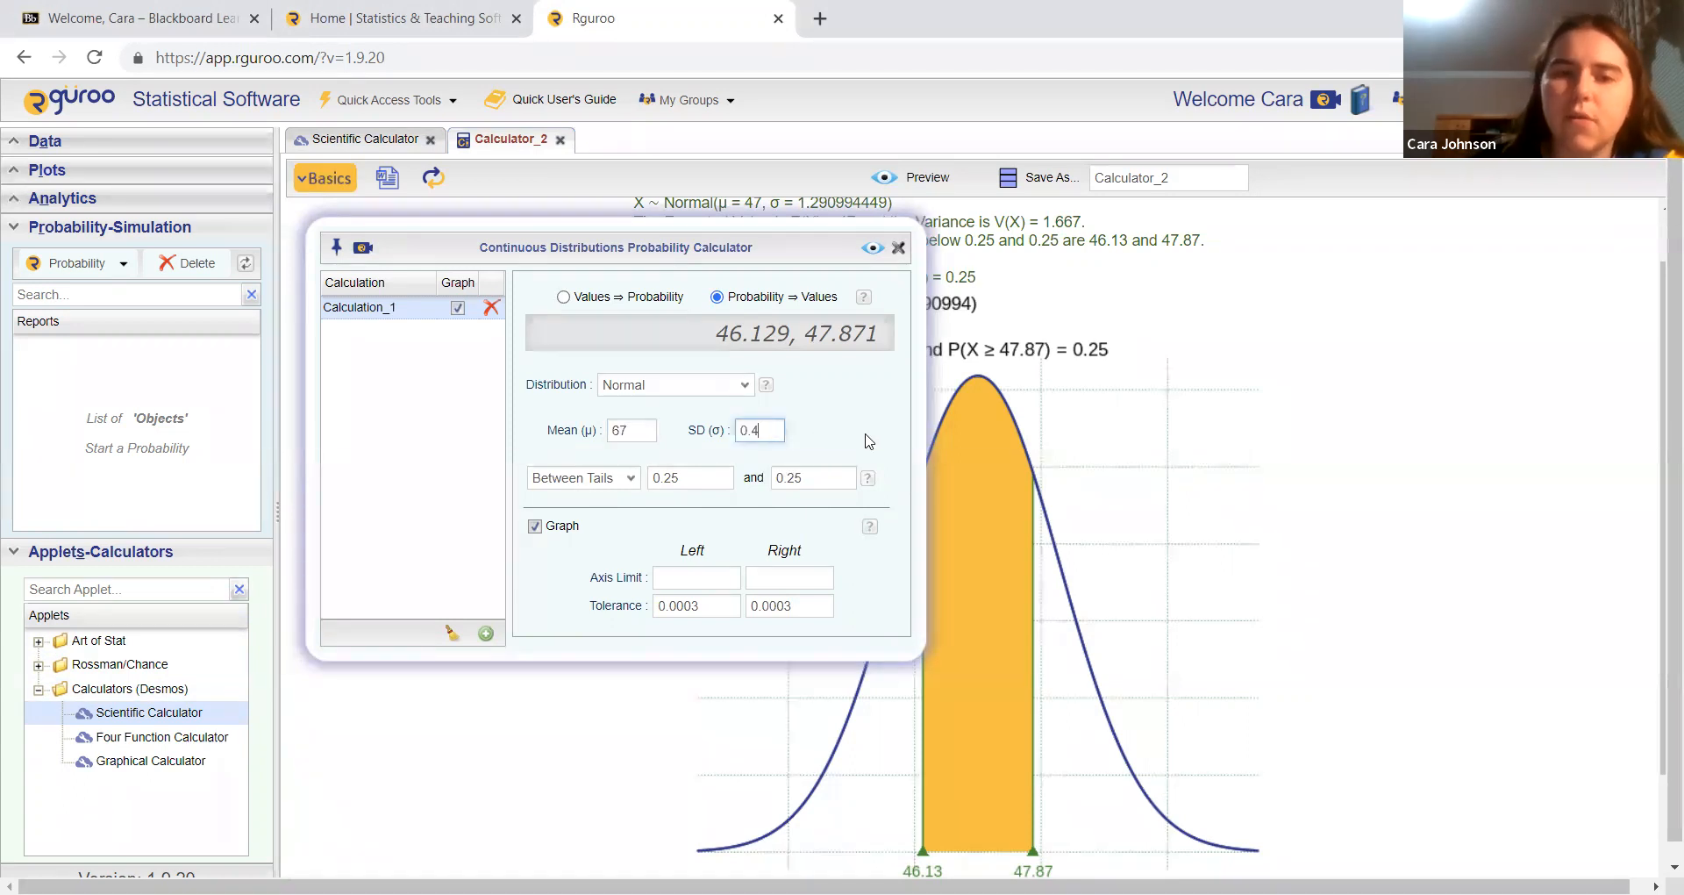
{"action": "type", "text": "9497"}
{"action": "type", "text": "47468"}
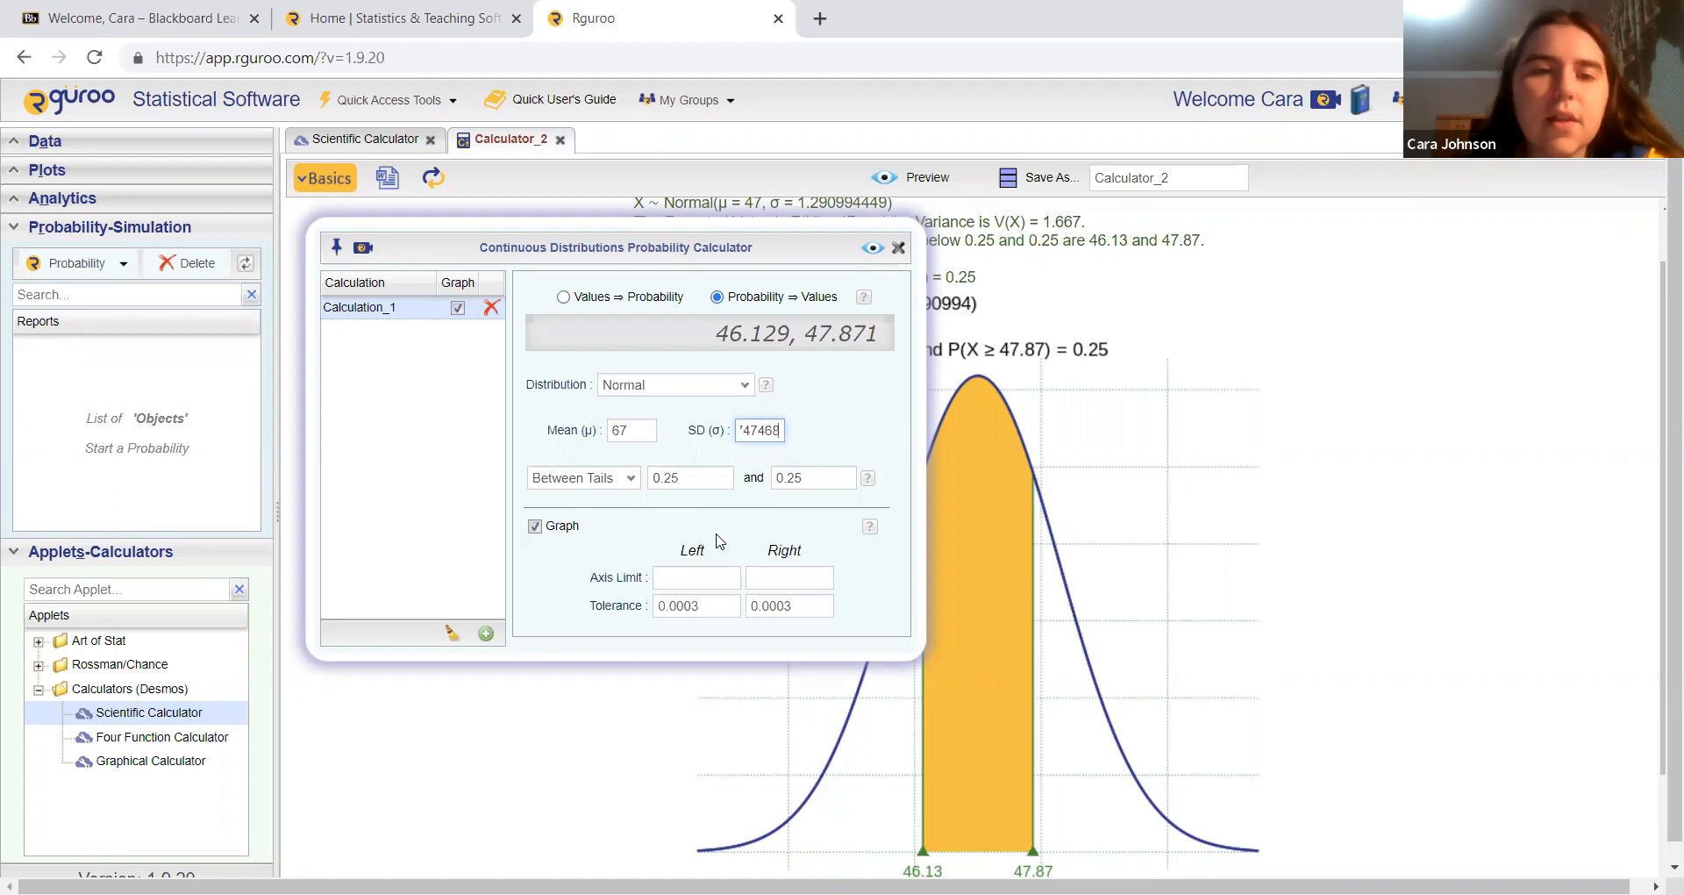
Step: Switch to calculating probability from values and preview the probability and graph for X above 70
{"action": "left_click", "coordinate": [563, 297]}
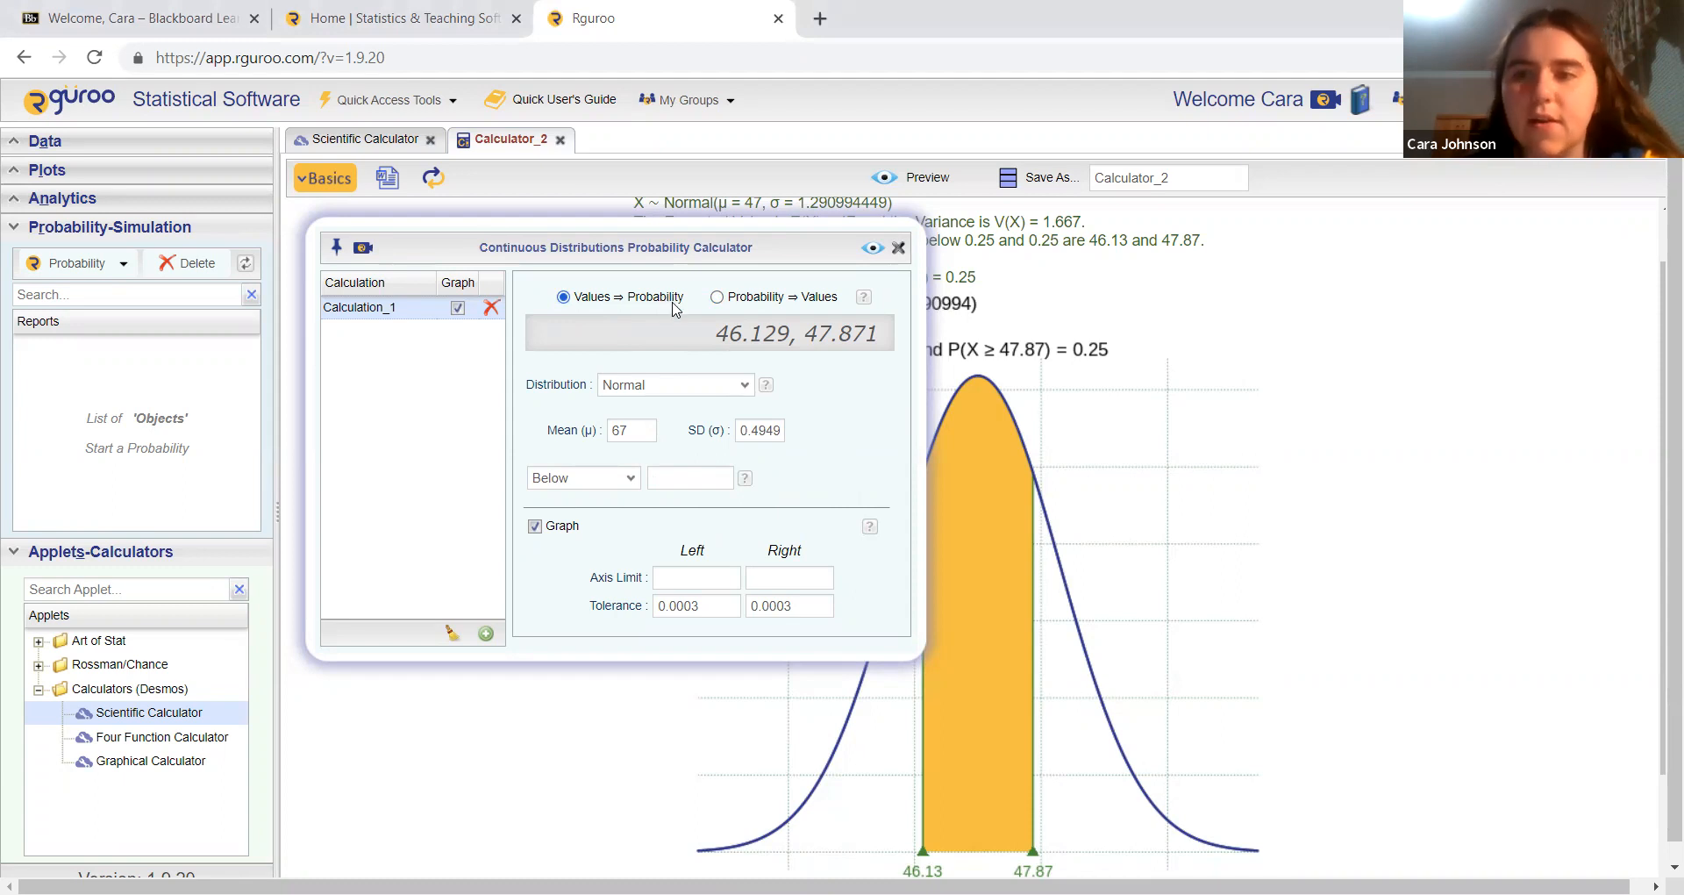
{"action": "left_click", "coordinate": [631, 478]}
{"action": "left_click", "coordinate": [614, 507]}
{"action": "left_click", "coordinate": [667, 477]}
{"action": "type", "text": "70"}
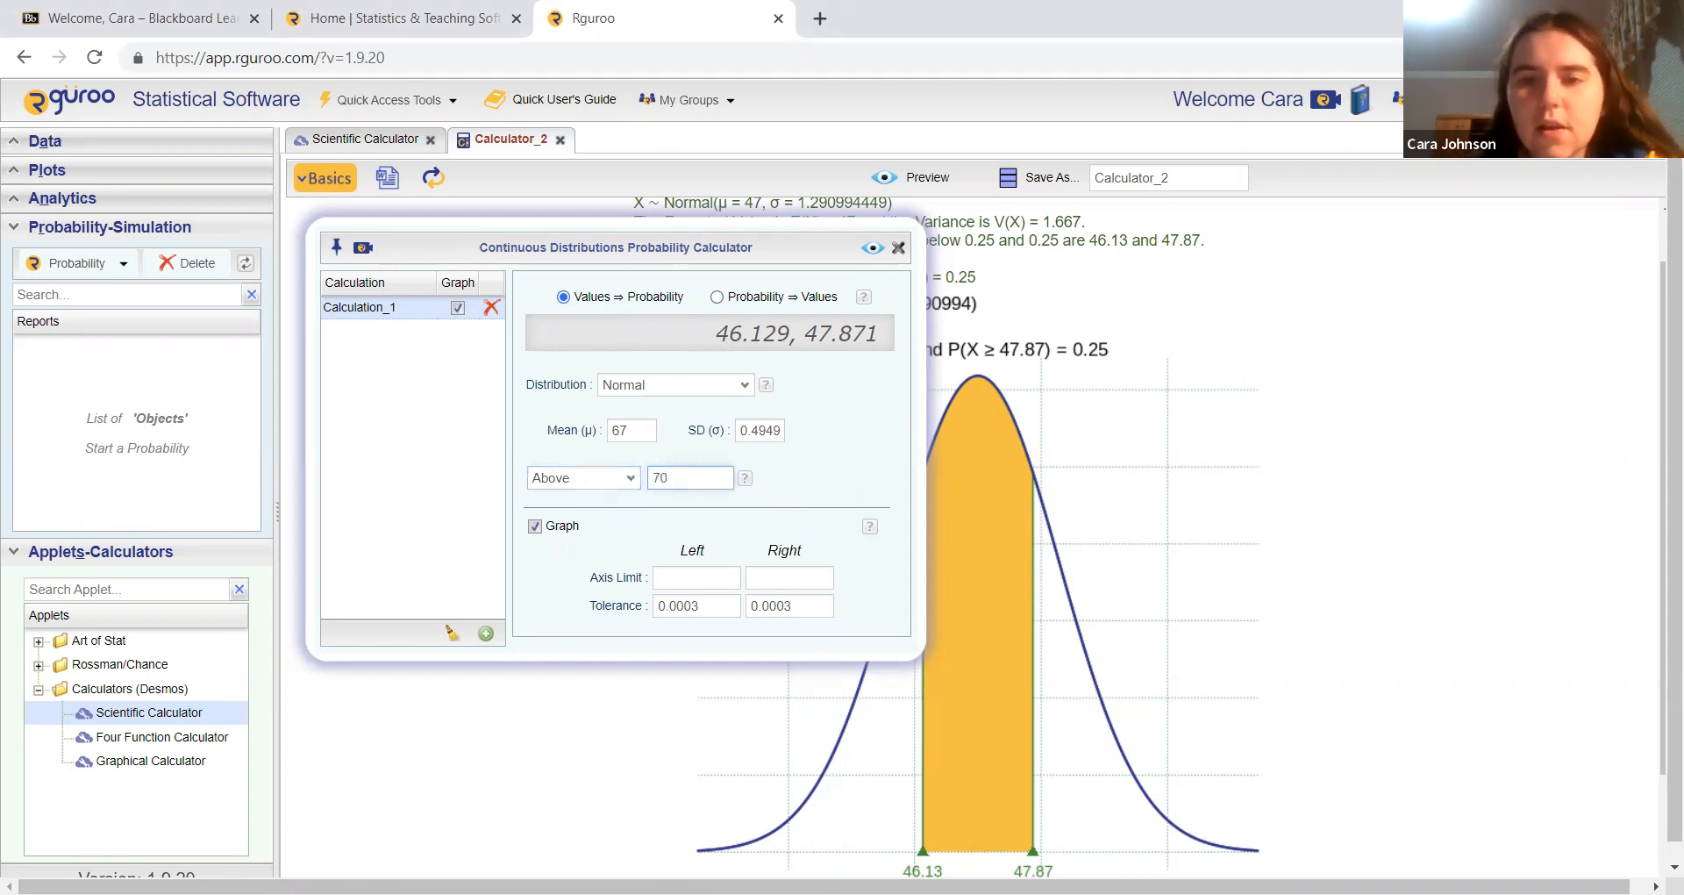
{"action": "left_click", "coordinate": [872, 248]}
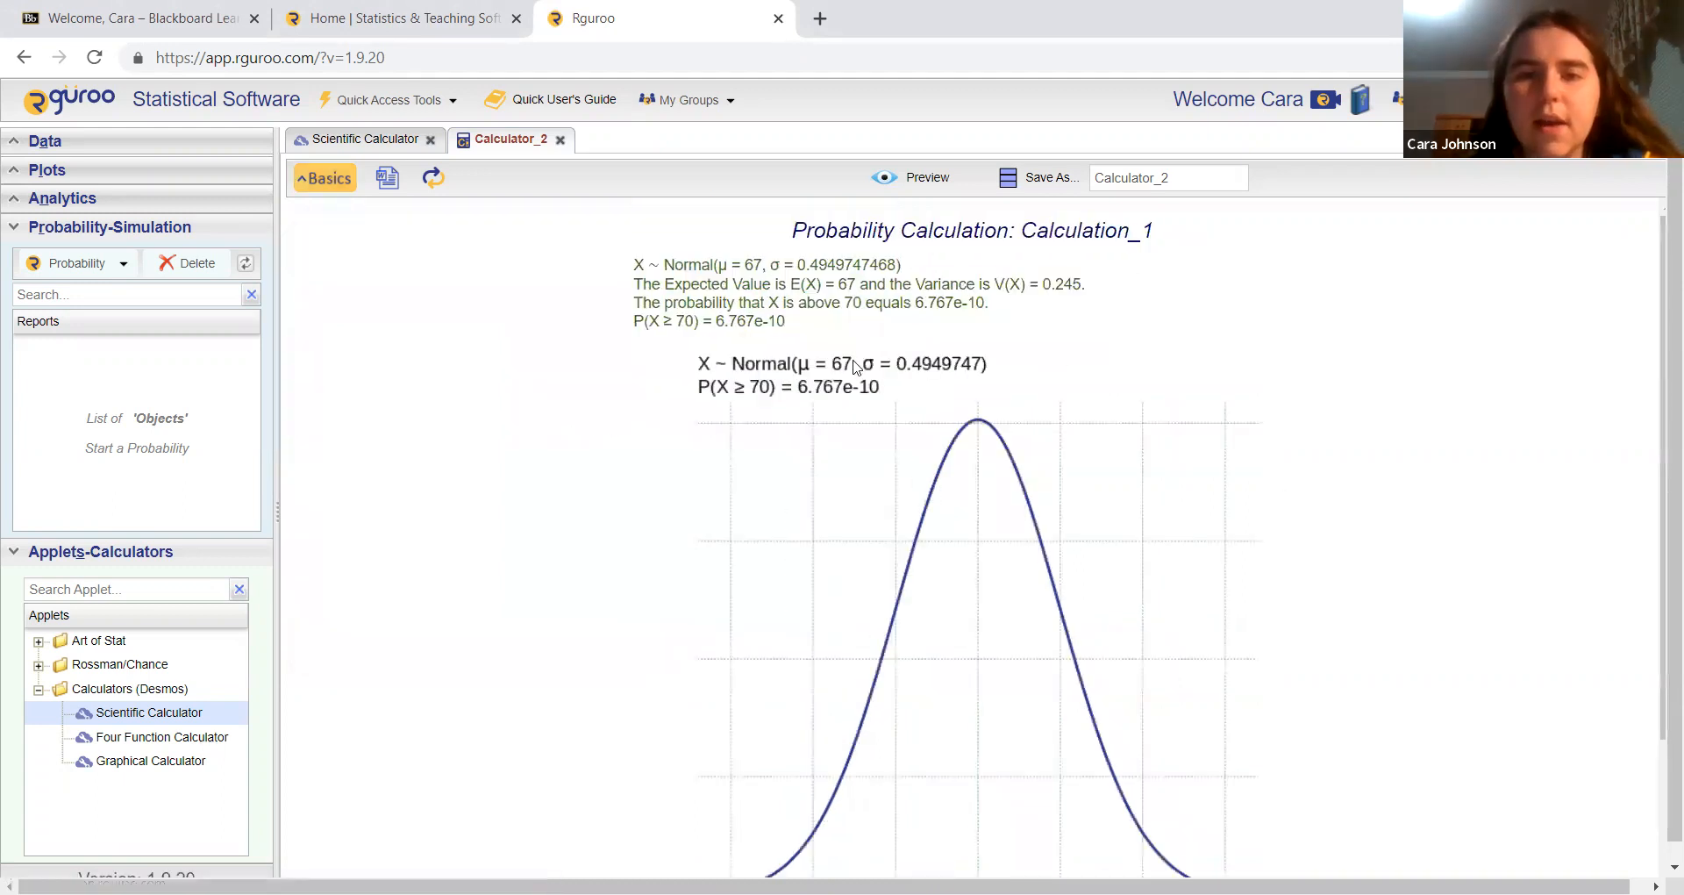
{"action": "scroll", "coordinate": [995, 410], "scroll_direction": "down", "scroll_amount": 1}
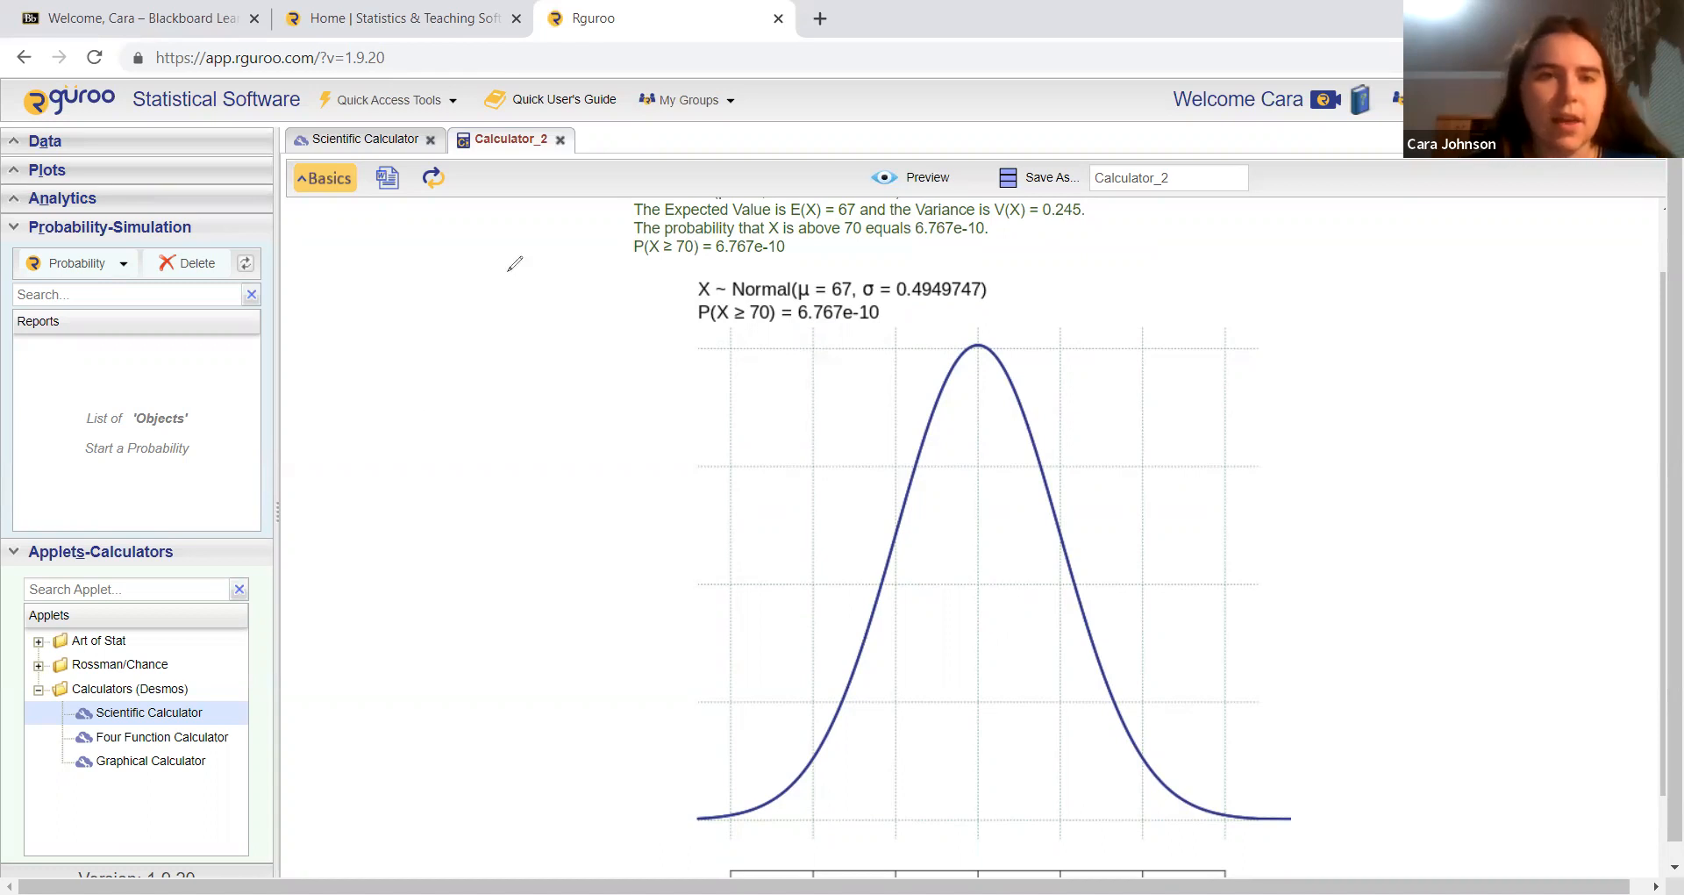
Step: Write the probability in full decimal form, 0.0000000006767, as a text annotation beside the curve
{"action": "left_click", "coordinate": [334, 378]}
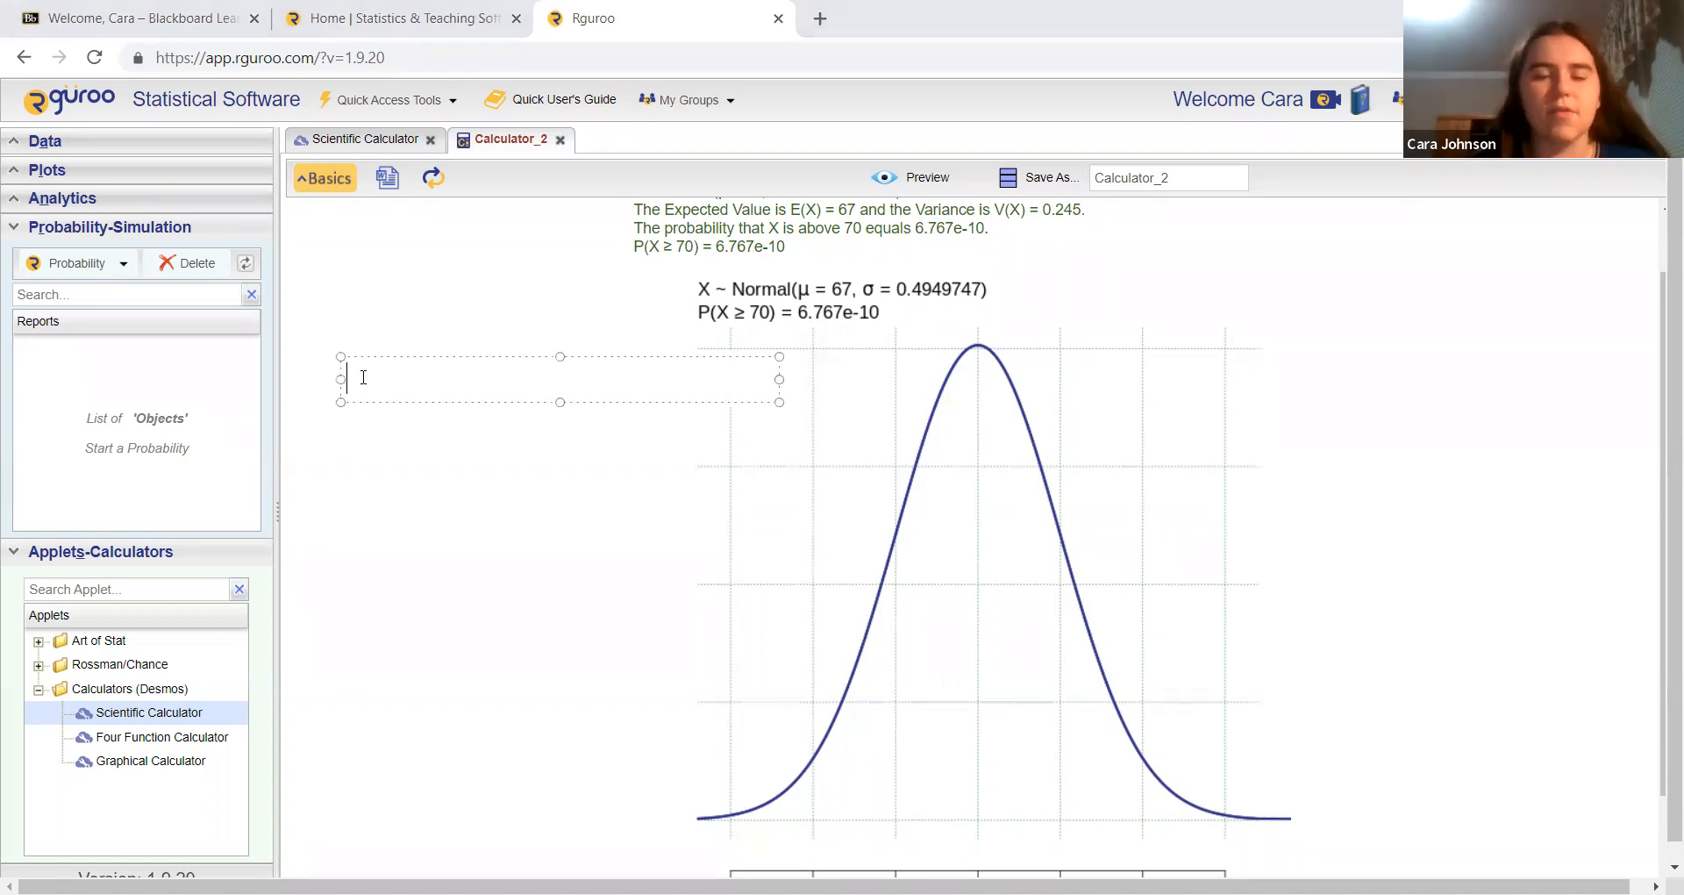
{"action": "type", "text": "0.00000"}
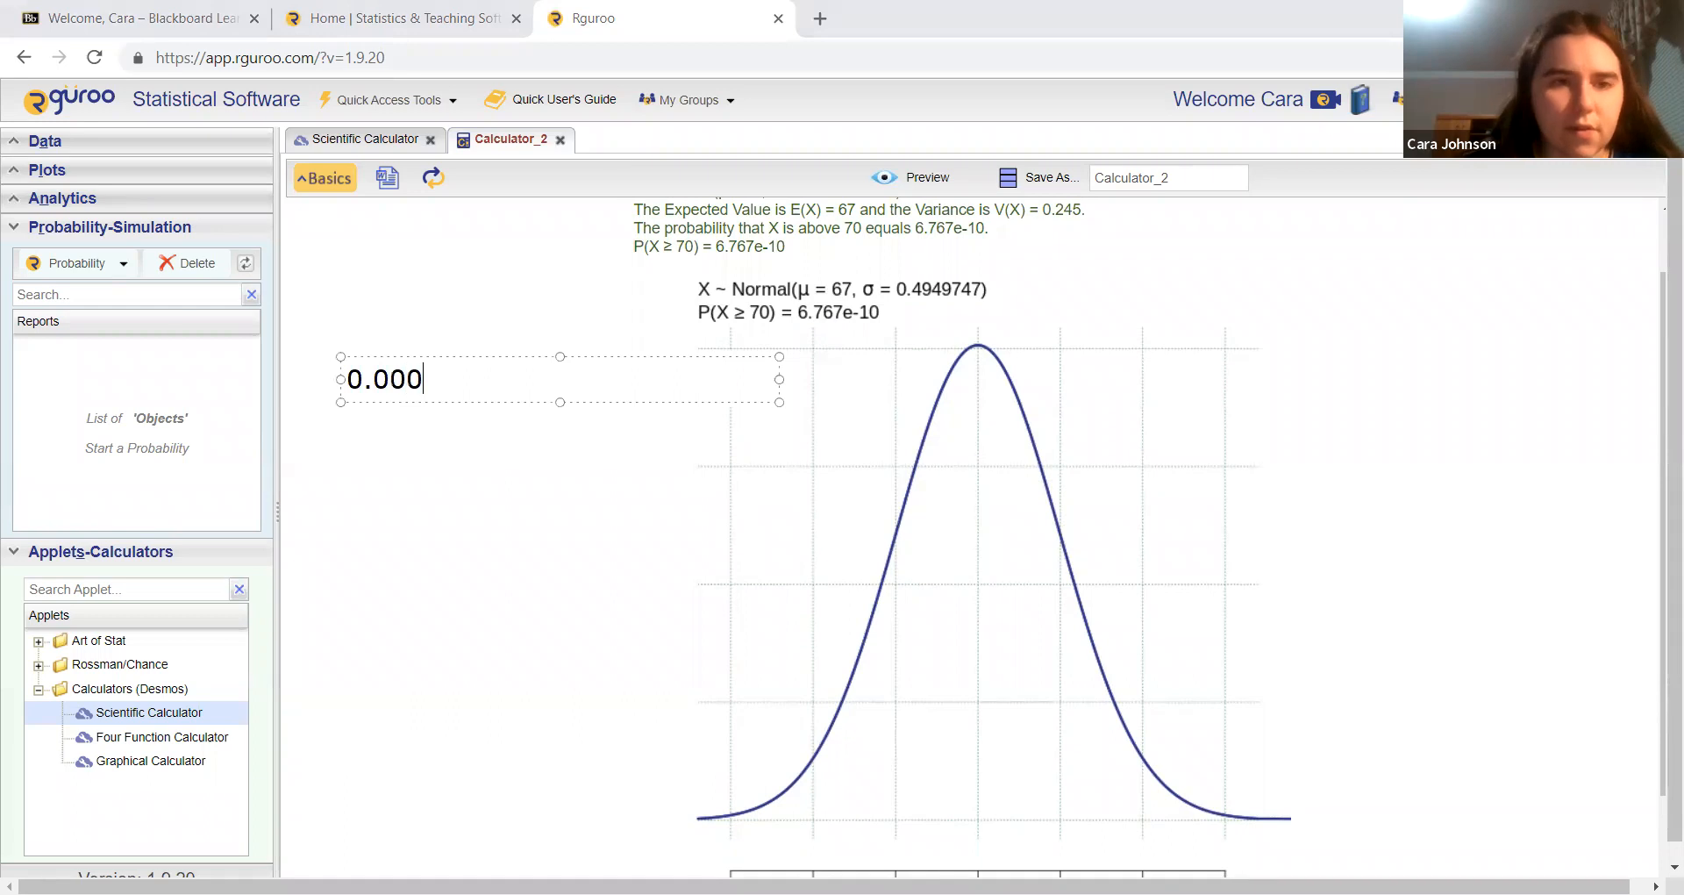
{"action": "type", "text": "000"}
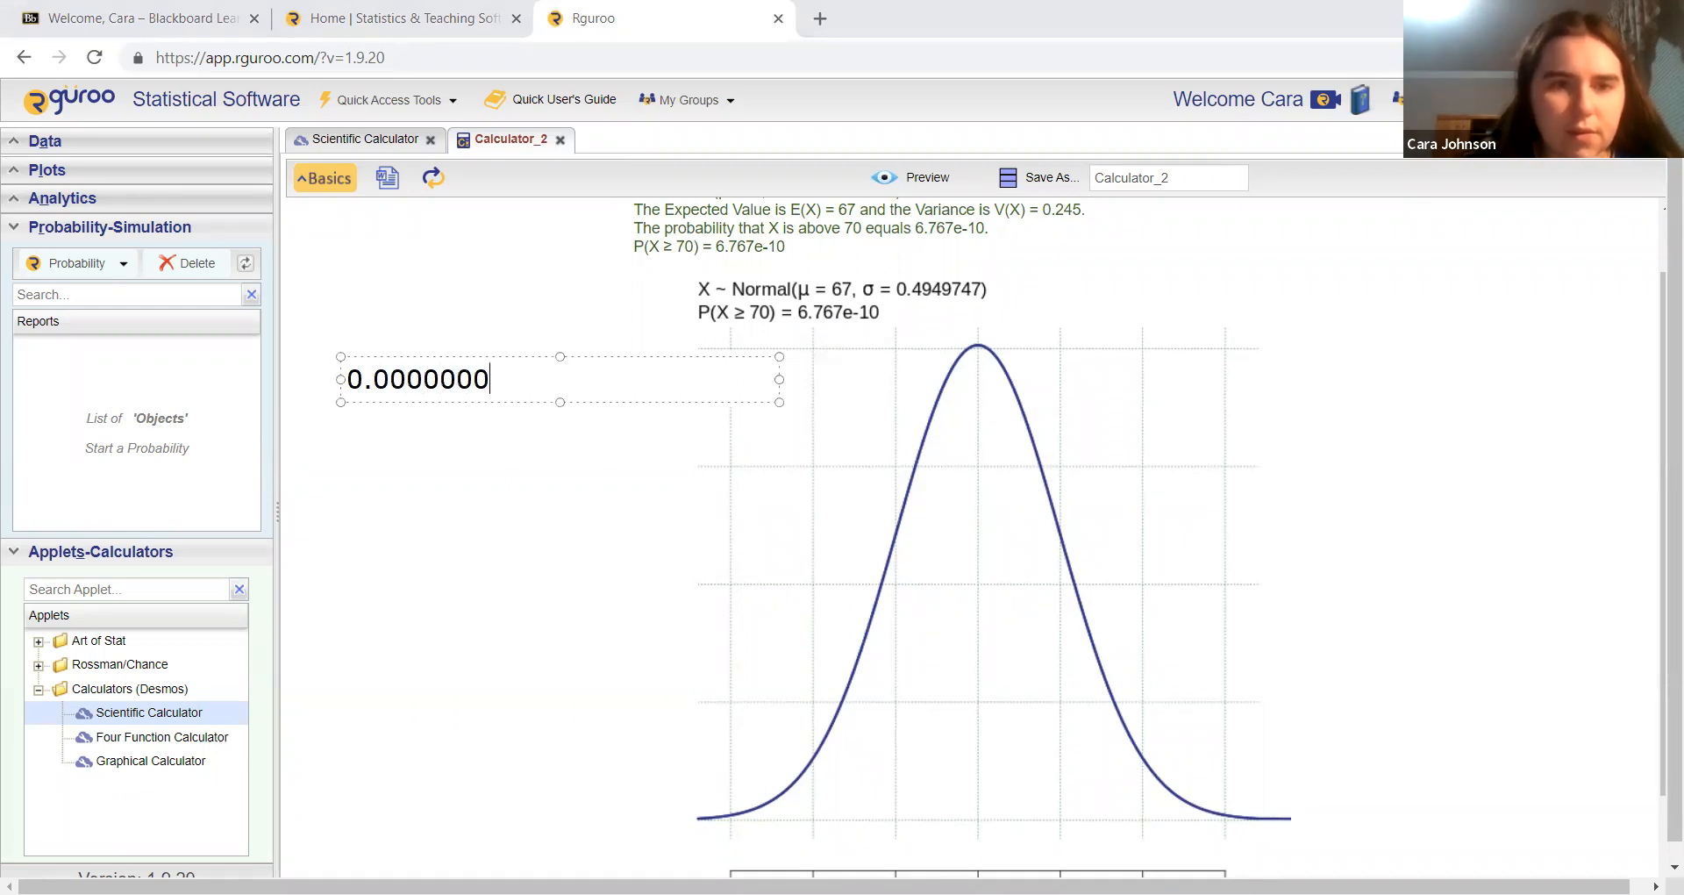
{"action": "type", "text": "0"}
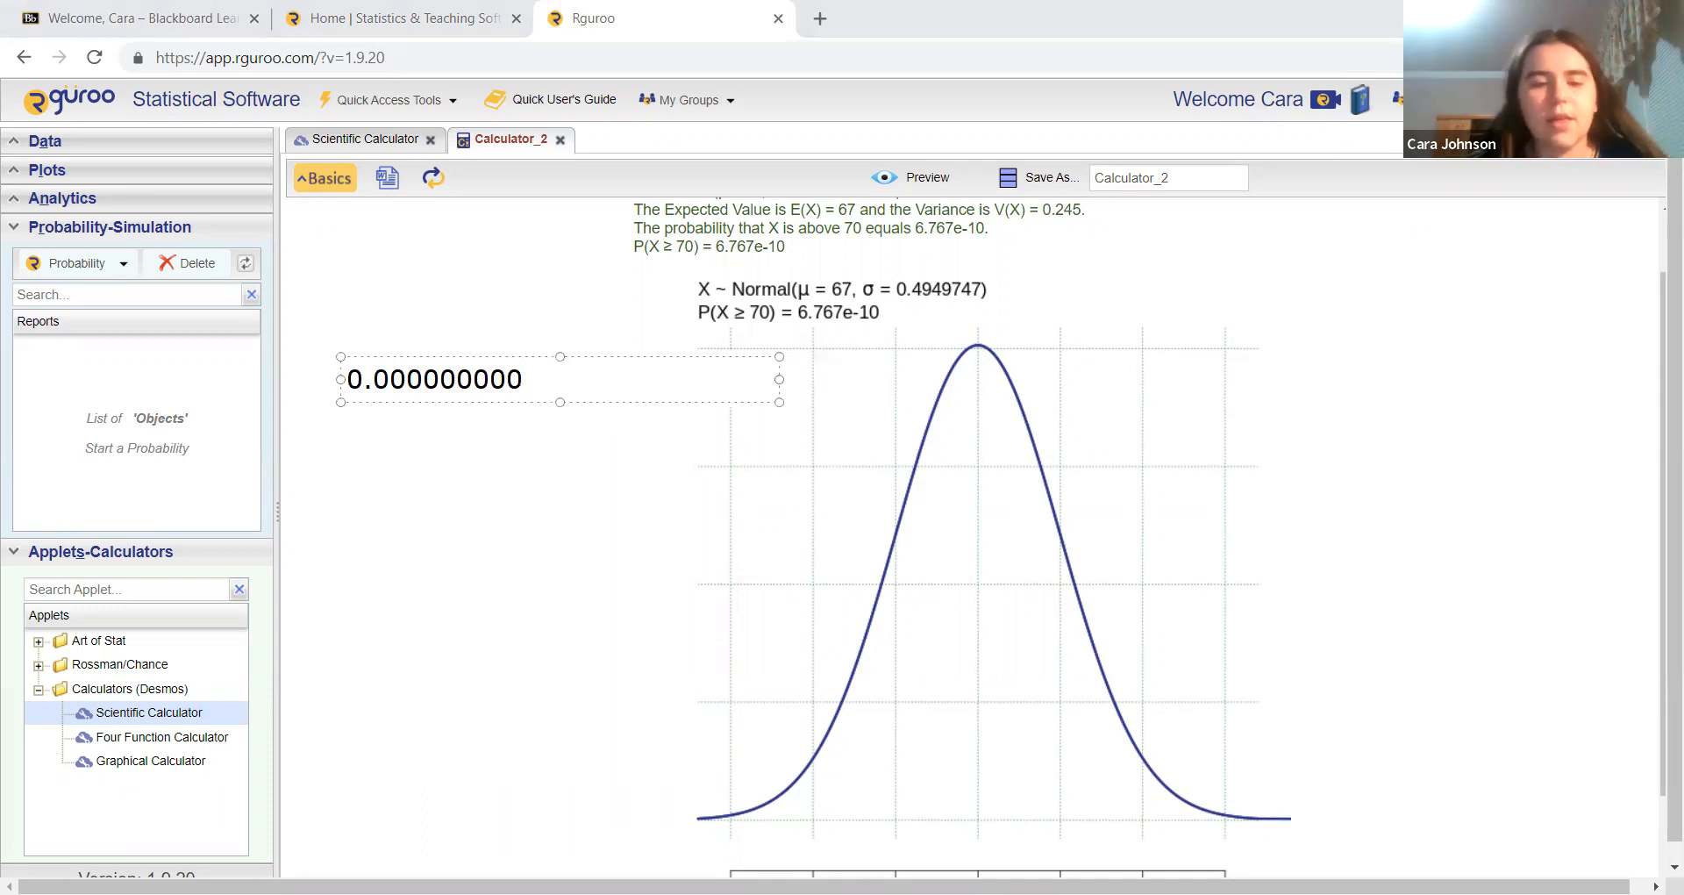
{"action": "type", "text": "6767"}
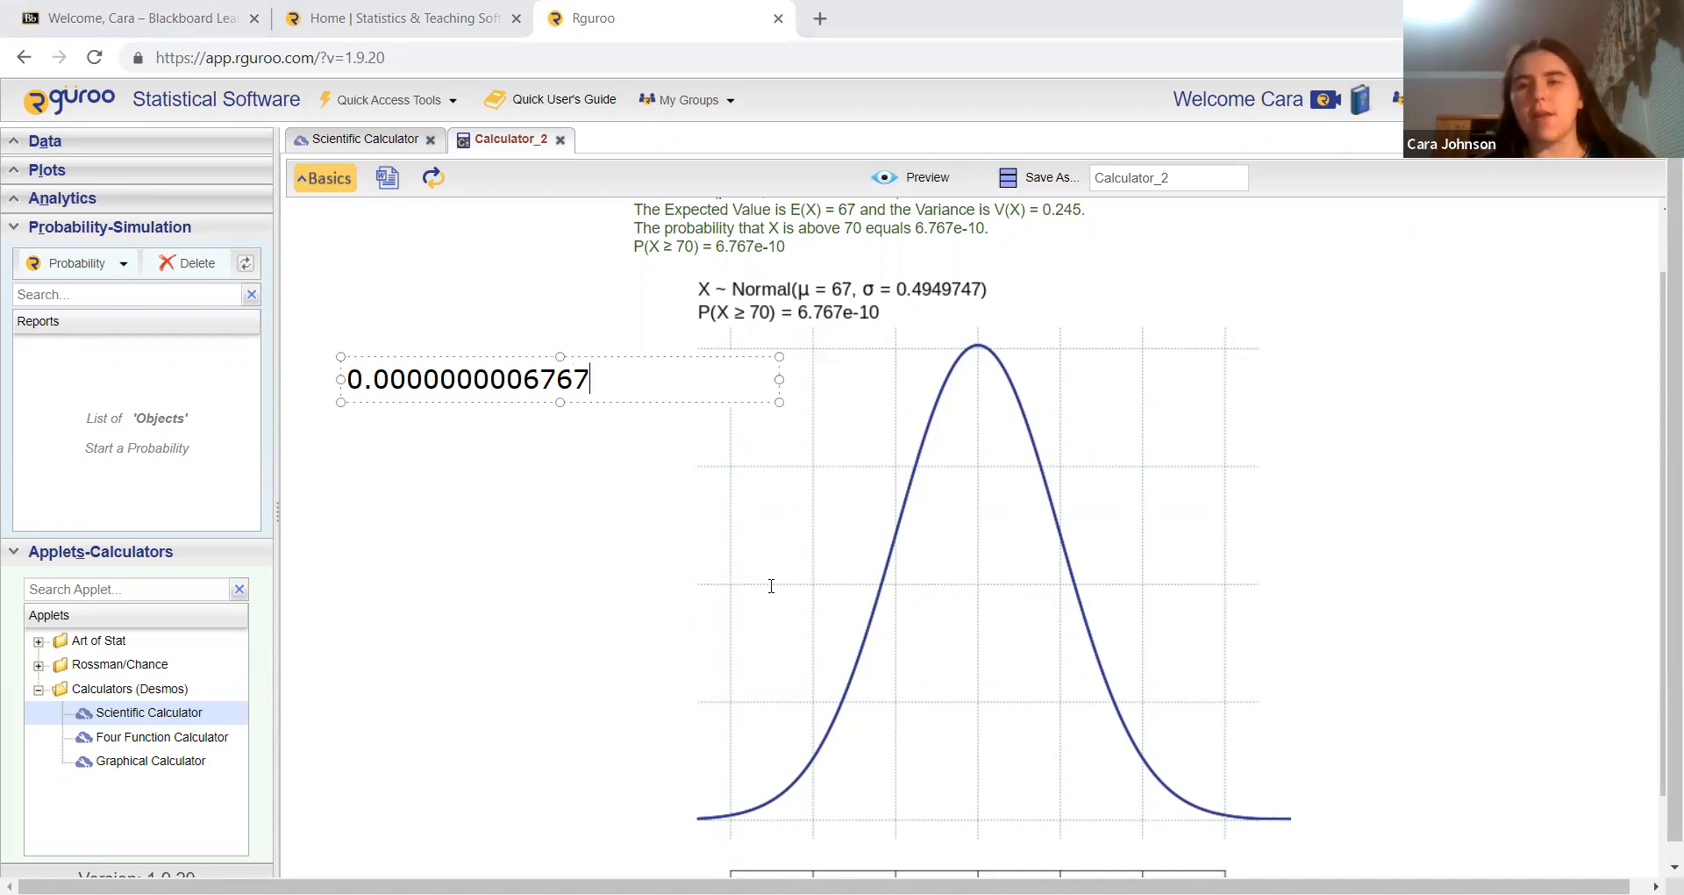
Step: Erase the decimal text annotation beside the curve and dismiss the empty text box
{"action": "key", "text": "BackSpace"}
{"action": "key", "text": "BackSpace"}
{"action": "key", "text": "BackSpace"}
{"action": "key", "text": "BackSpace"}
{"action": "key", "text": "BackSpace"}
{"action": "key", "text": "BackSpace"}
{"action": "key", "text": "BackSpace"}
{"action": "key", "text": "BackSpace"}
{"action": "key", "text": "BackSpace"}
{"action": "key", "text": "BackSpace"}
{"action": "key", "text": "BackSpace"}
{"action": "key", "text": "BackSpace"}
{"action": "key", "text": "BackSpace"}
{"action": "key", "text": "BackSpace"}
{"action": "key", "text": "BackSpace"}
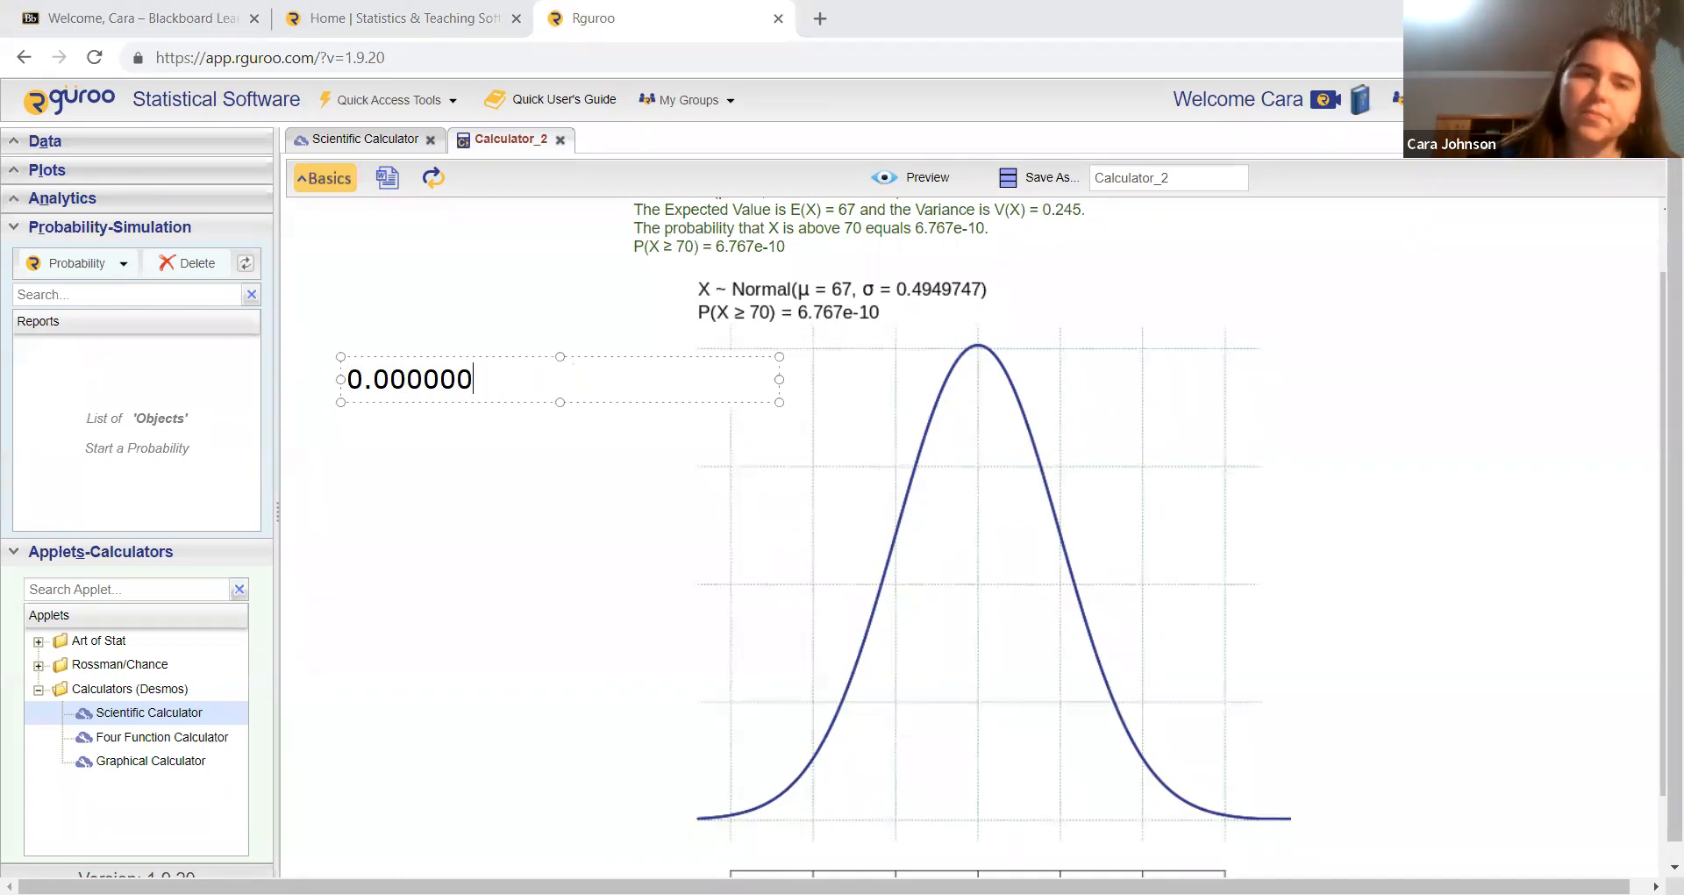
{"action": "left_click", "coordinate": [1083, 820]}
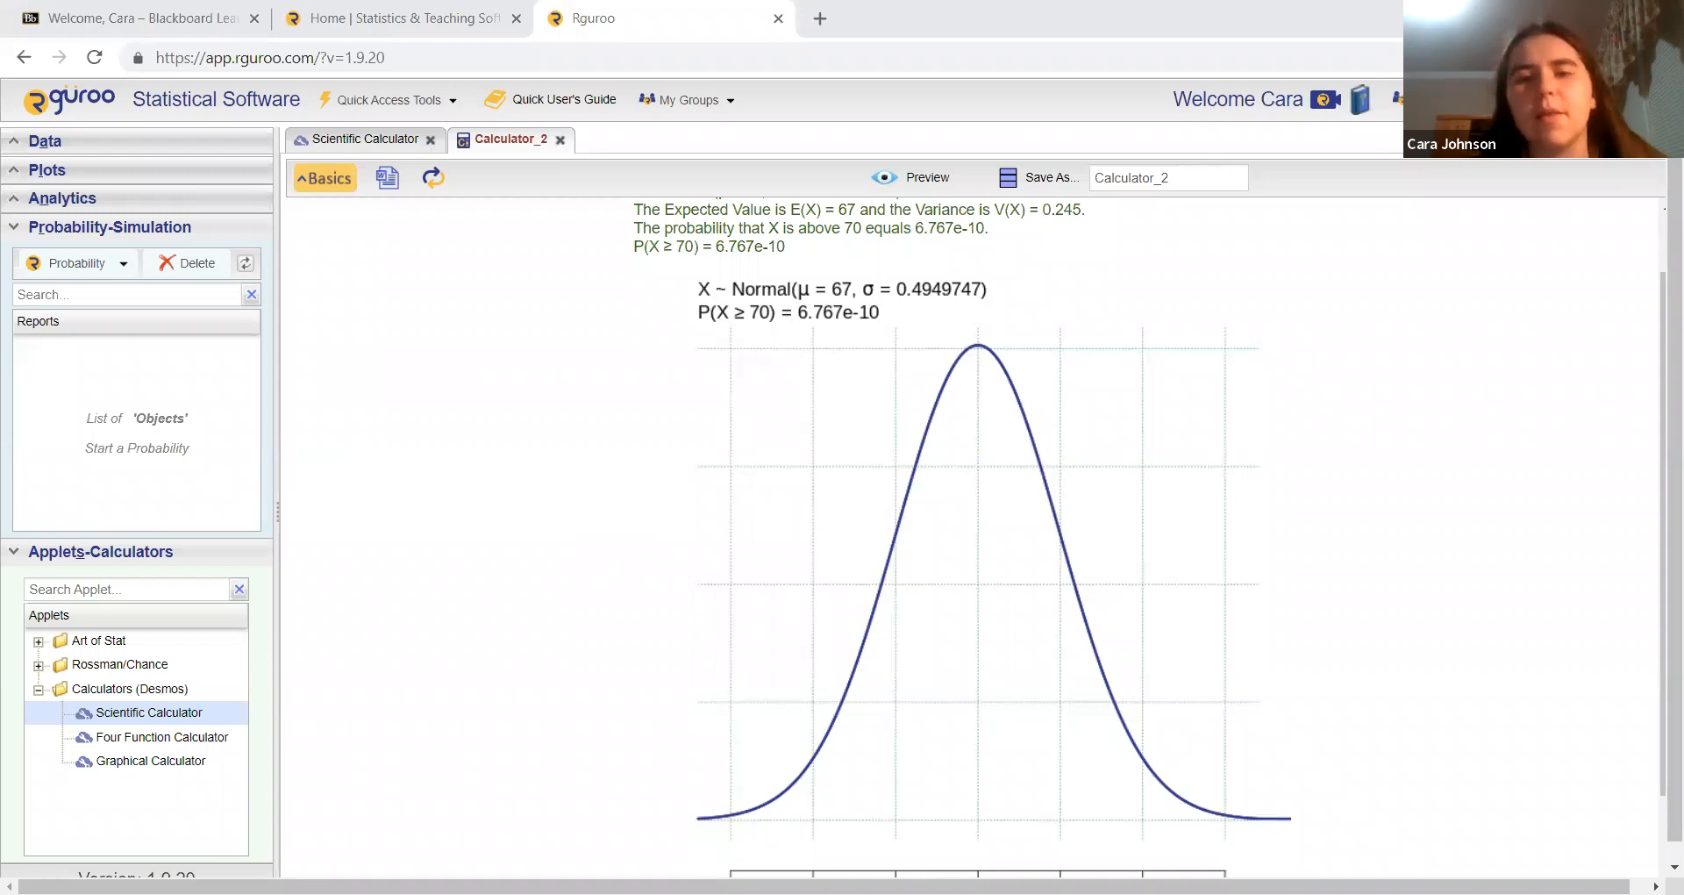
{"action": "left_click", "coordinate": [332, 172]}
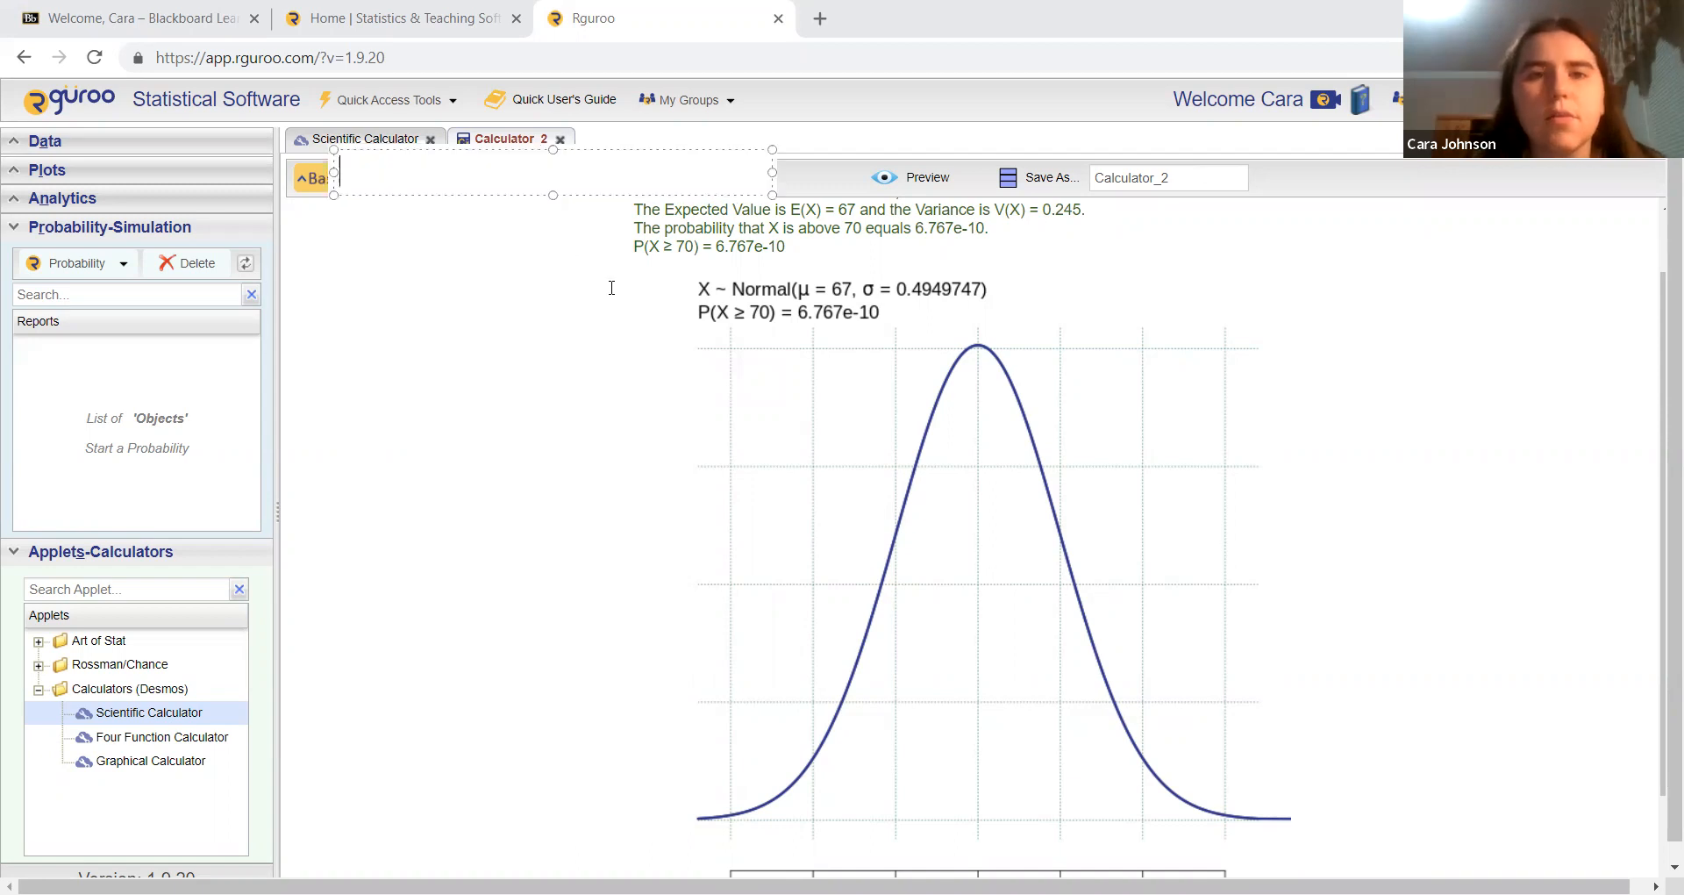
{"action": "left_click", "coordinate": [973, 196]}
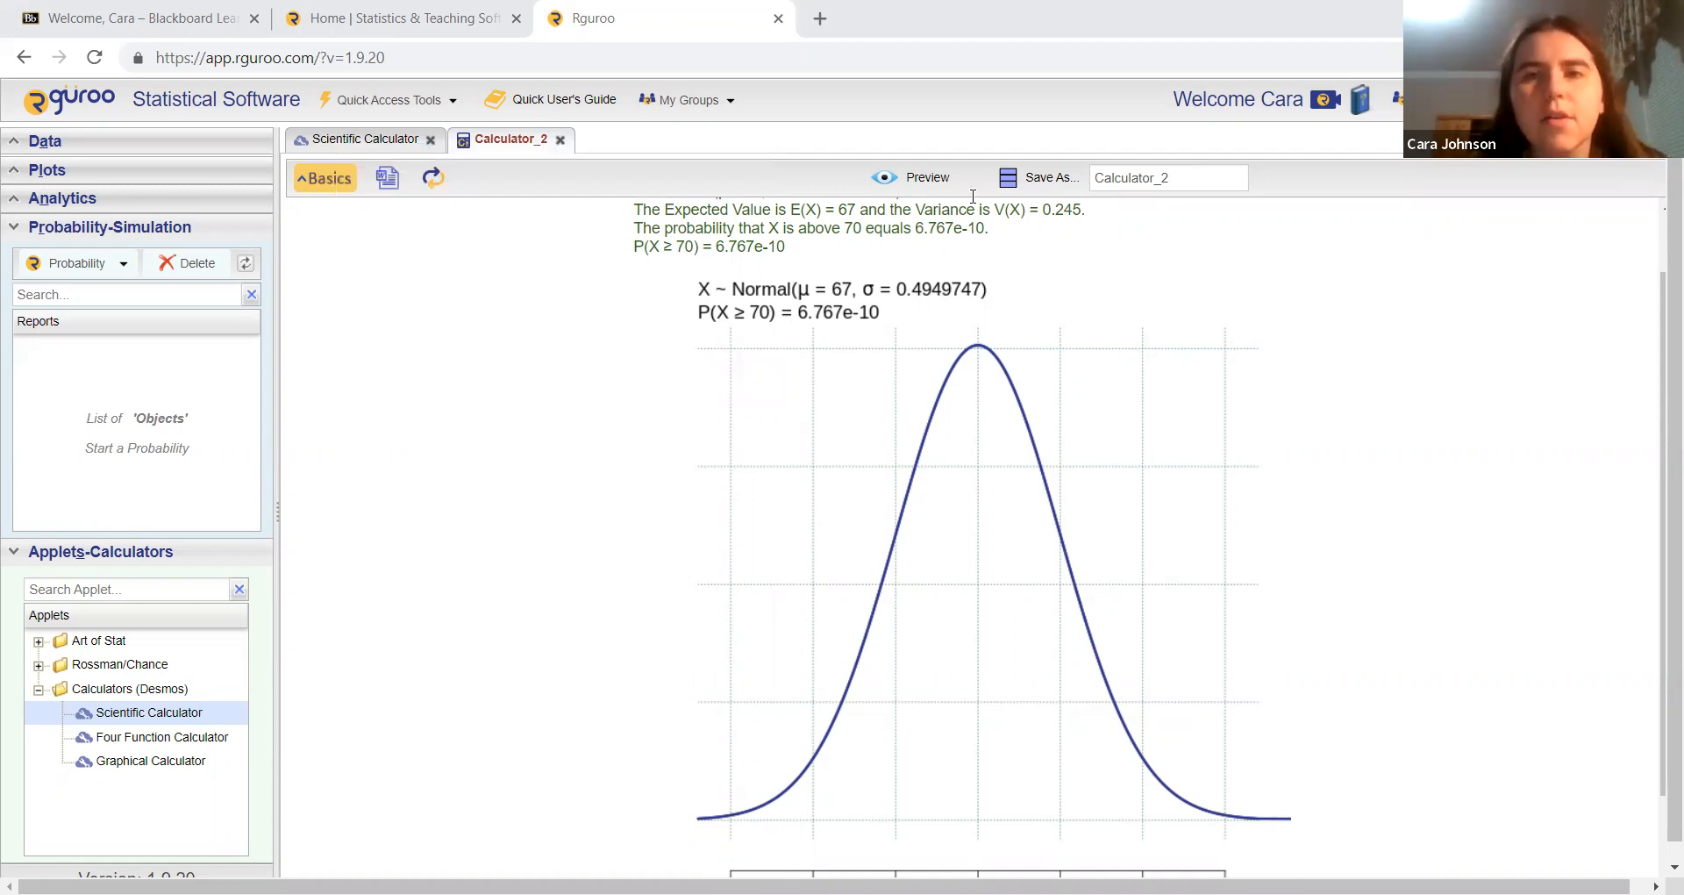
Step: Calculate and preview the probability that X lies between 65 and 68
{"action": "left_click", "coordinate": [344, 182]}
{"action": "left_click", "coordinate": [620, 479]}
{"action": "left_click", "coordinate": [611, 531]}
{"action": "left_click", "coordinate": [702, 484]}
{"action": "type", "text": "65"}
{"action": "key", "text": "Tab"}
{"action": "type", "text": "68"}
{"action": "left_click", "coordinate": [872, 248]}
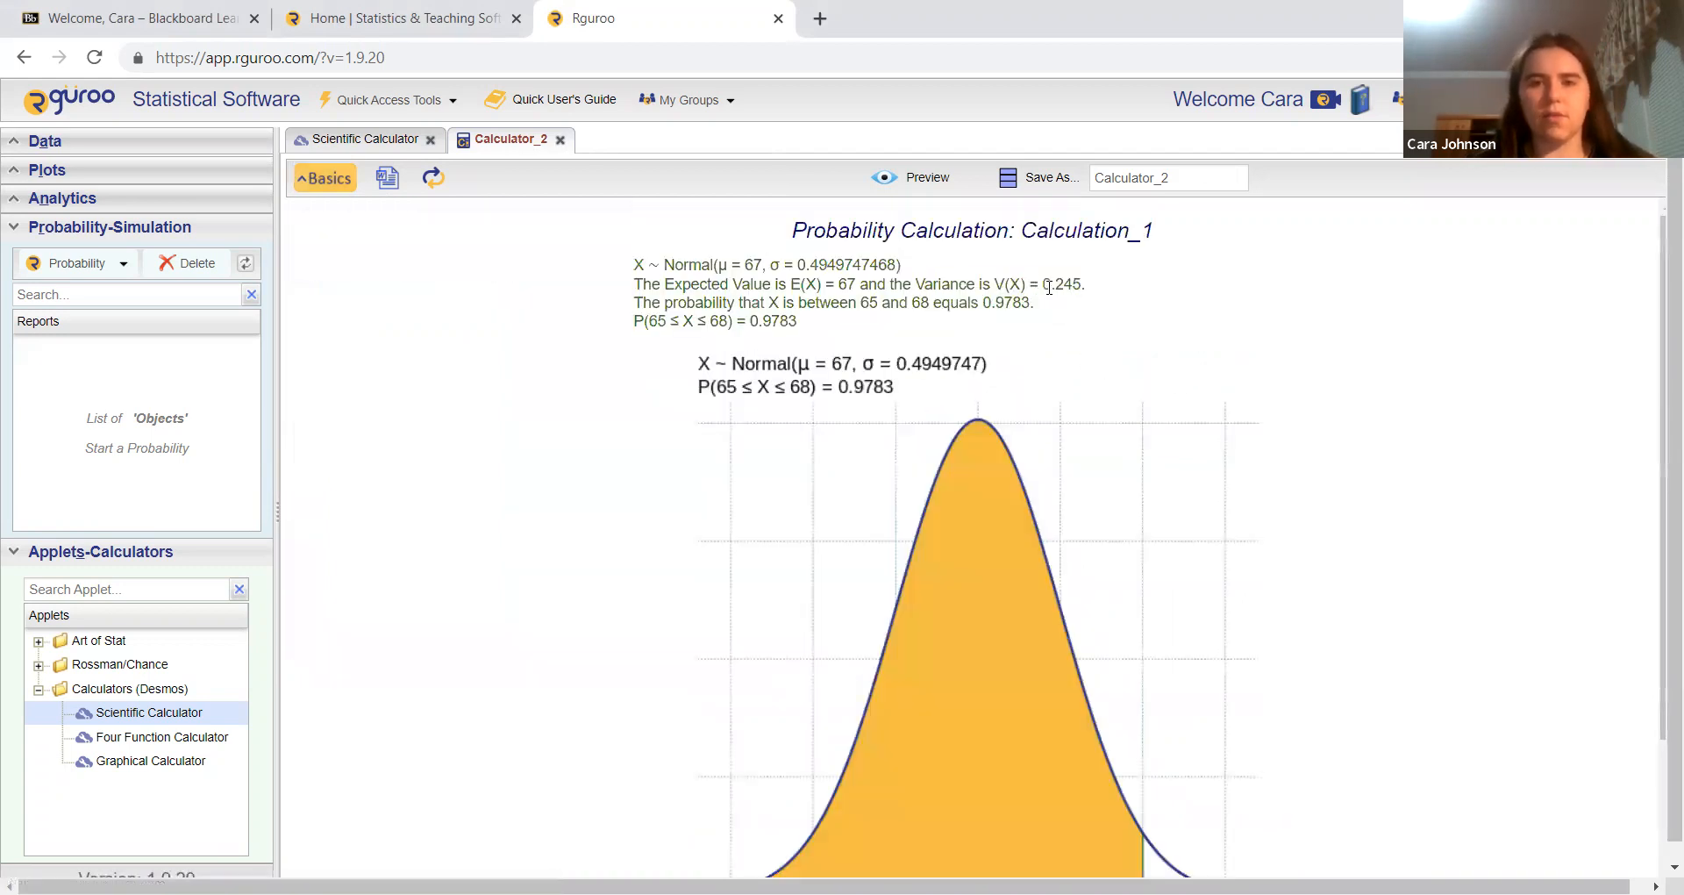
{"action": "scroll", "coordinate": [1348, 492], "scroll_direction": "down", "scroll_amount": 1}
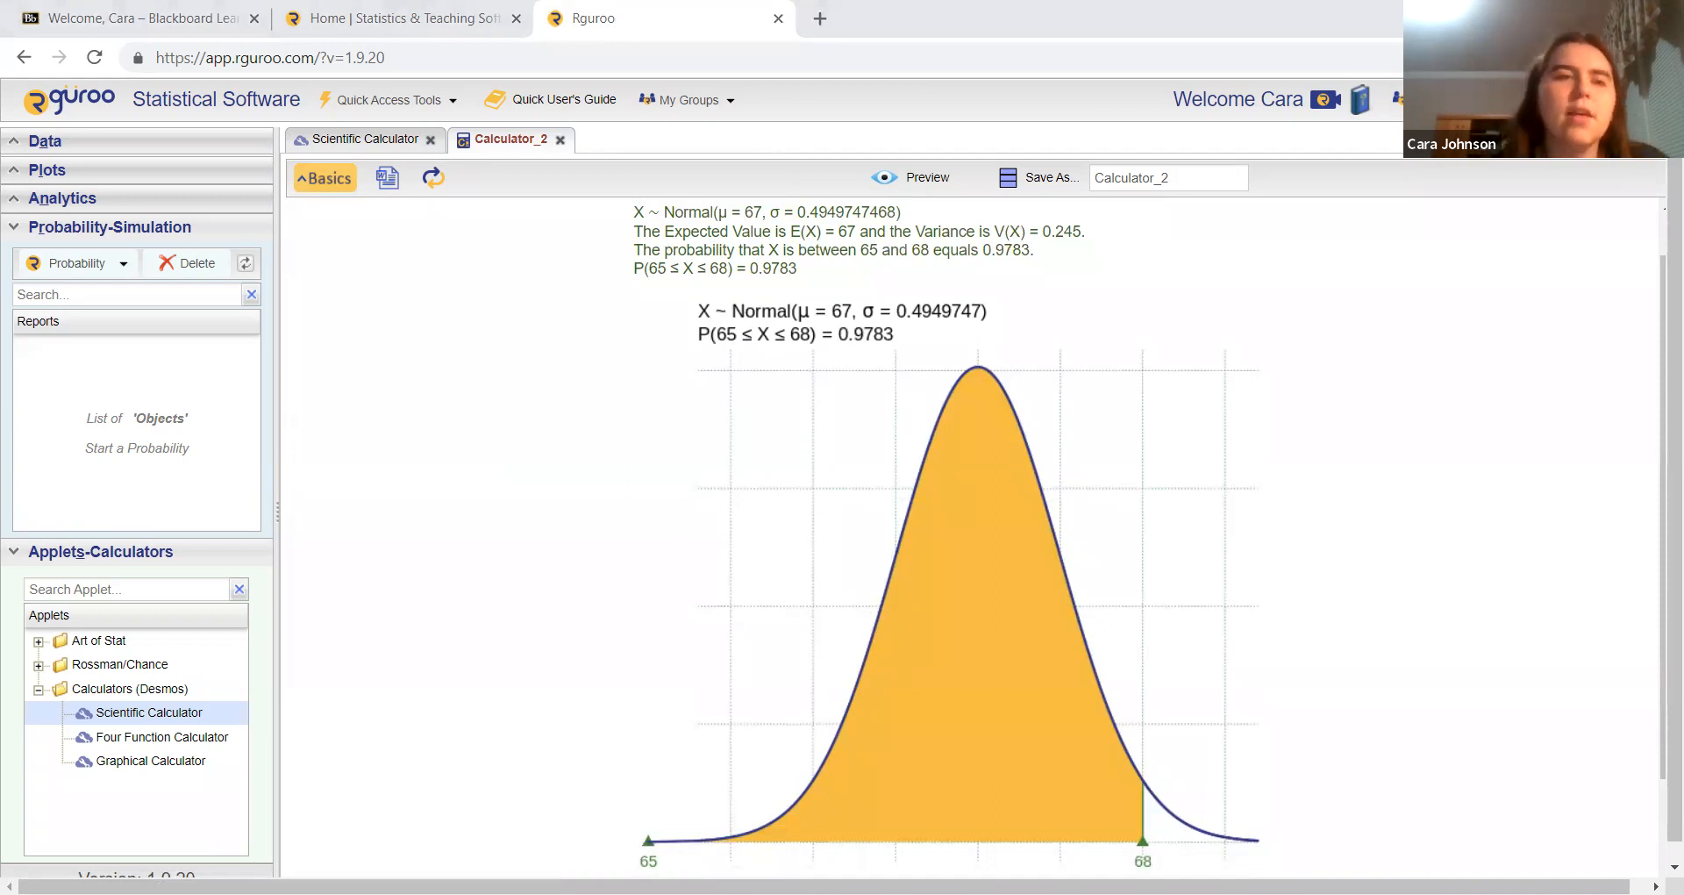
Step: Calculate and preview the probability that X is below 66
{"action": "left_click", "coordinate": [342, 175]}
{"action": "left_click", "coordinate": [624, 482]}
{"action": "left_click", "coordinate": [619, 499]}
{"action": "double_click", "coordinate": [684, 477]}
{"action": "type", "text": "66"}
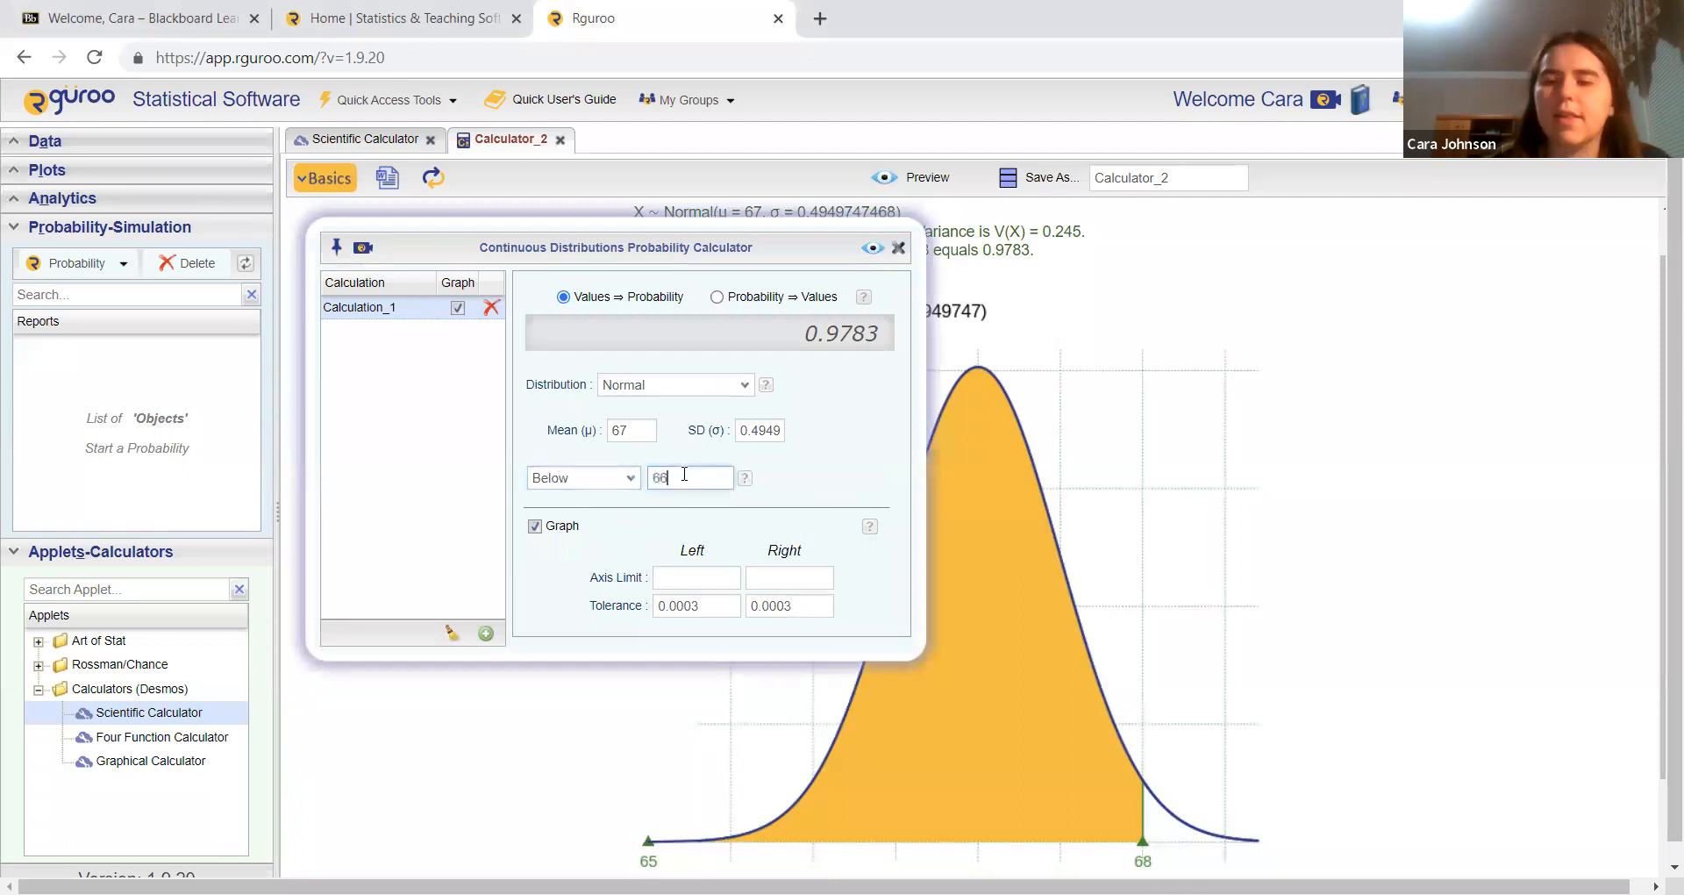
{"action": "left_click", "coordinate": [872, 247]}
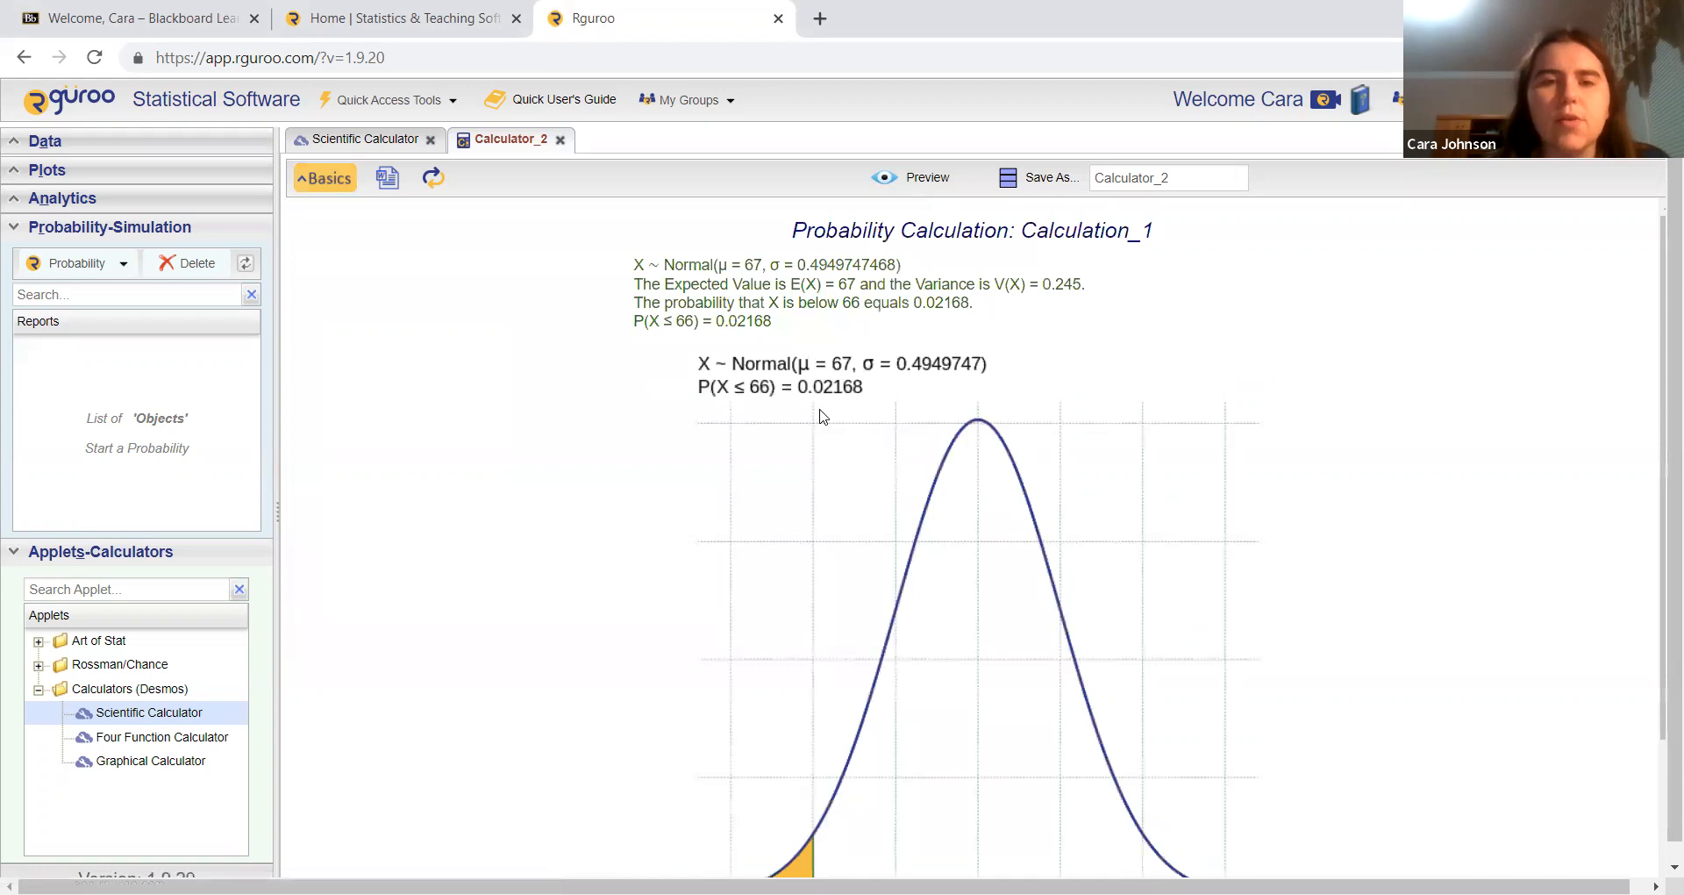
{"action": "scroll", "coordinate": [821, 414], "scroll_direction": "down", "scroll_amount": 1}
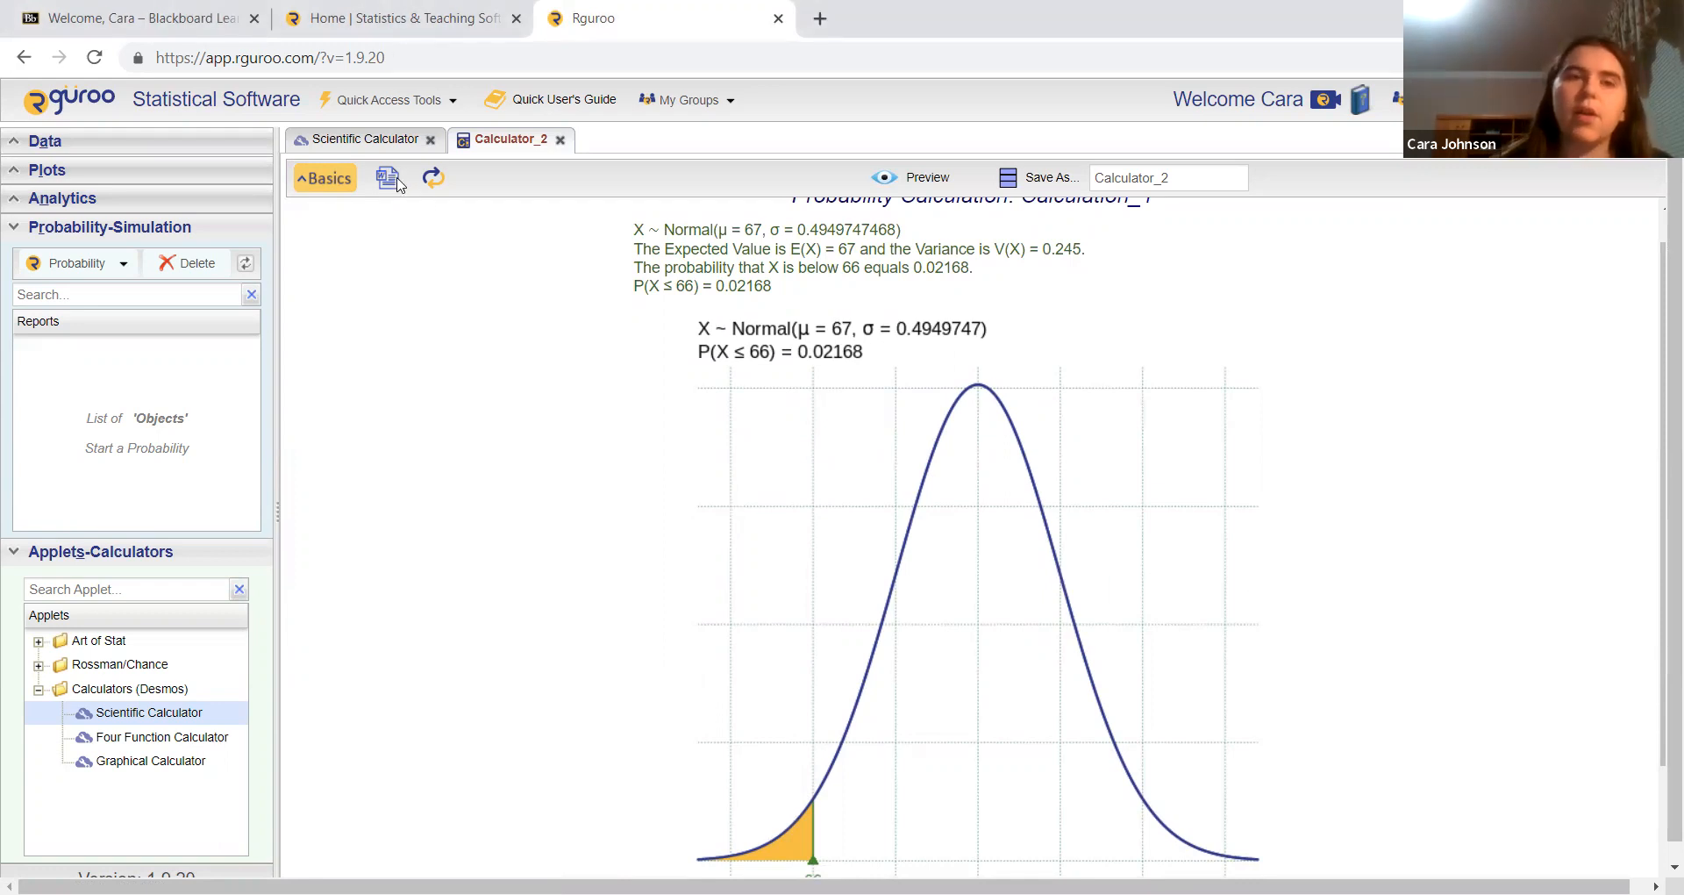
Step: Switch to calculating values from probability and preview the cutoff for a lower tail of 0.35
{"action": "left_click", "coordinate": [326, 179]}
{"action": "right_click", "coordinate": [627, 480]}
{"action": "left_click", "coordinate": [593, 479]}
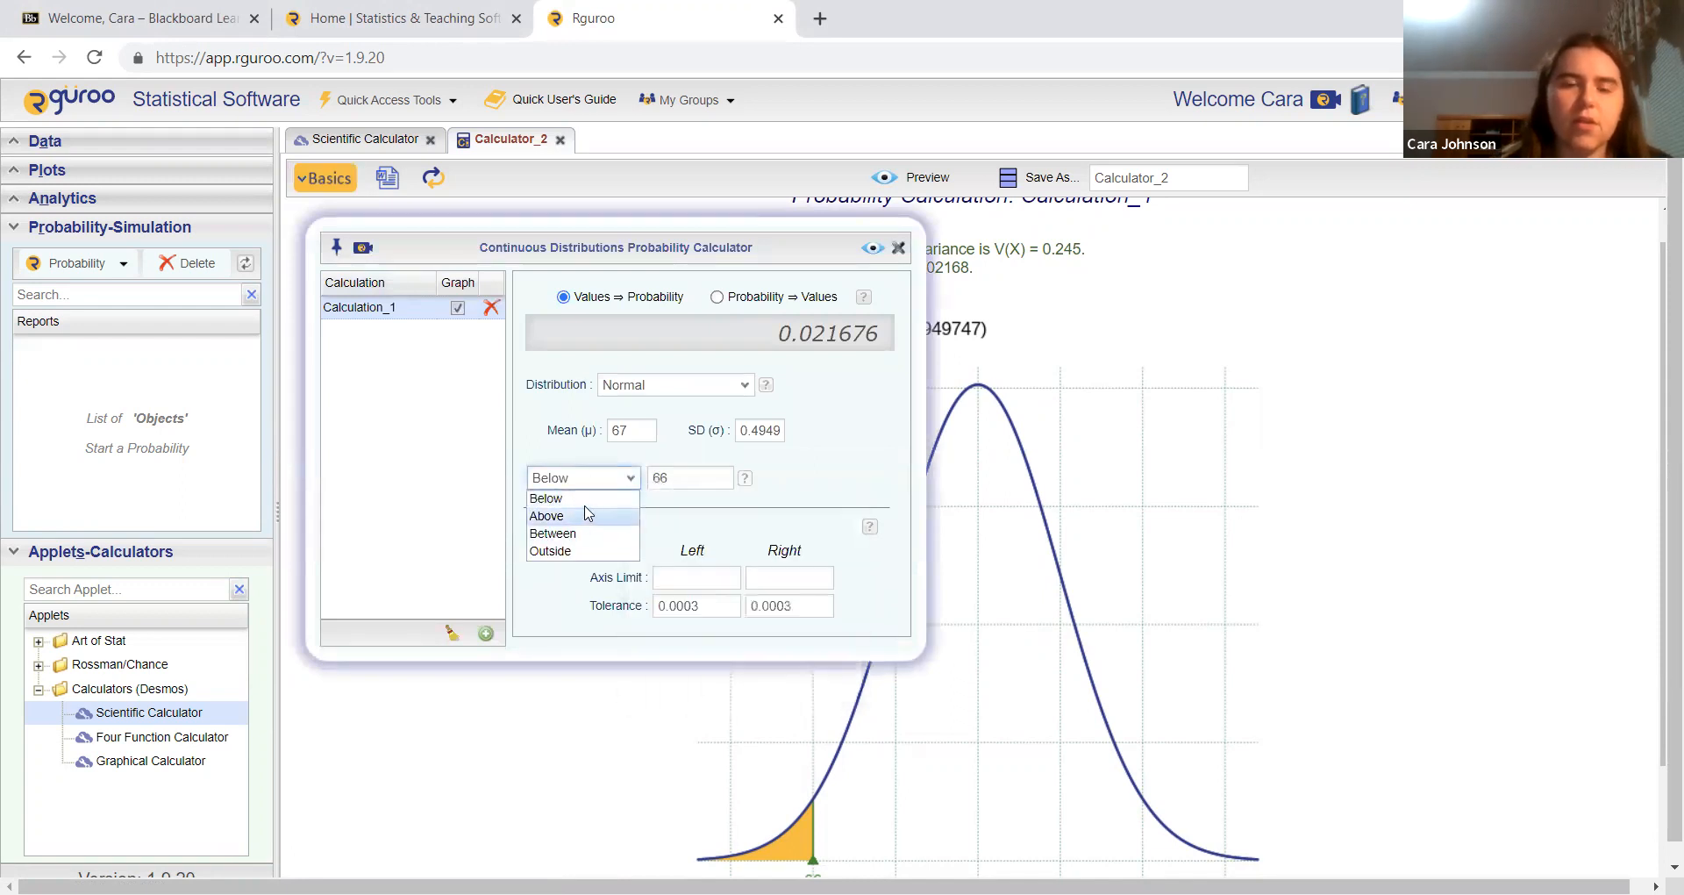
{"action": "left_click", "coordinate": [715, 298]}
{"action": "left_click", "coordinate": [717, 297]}
{"action": "left_click", "coordinate": [665, 474]}
{"action": "type", "text": "0.35"}
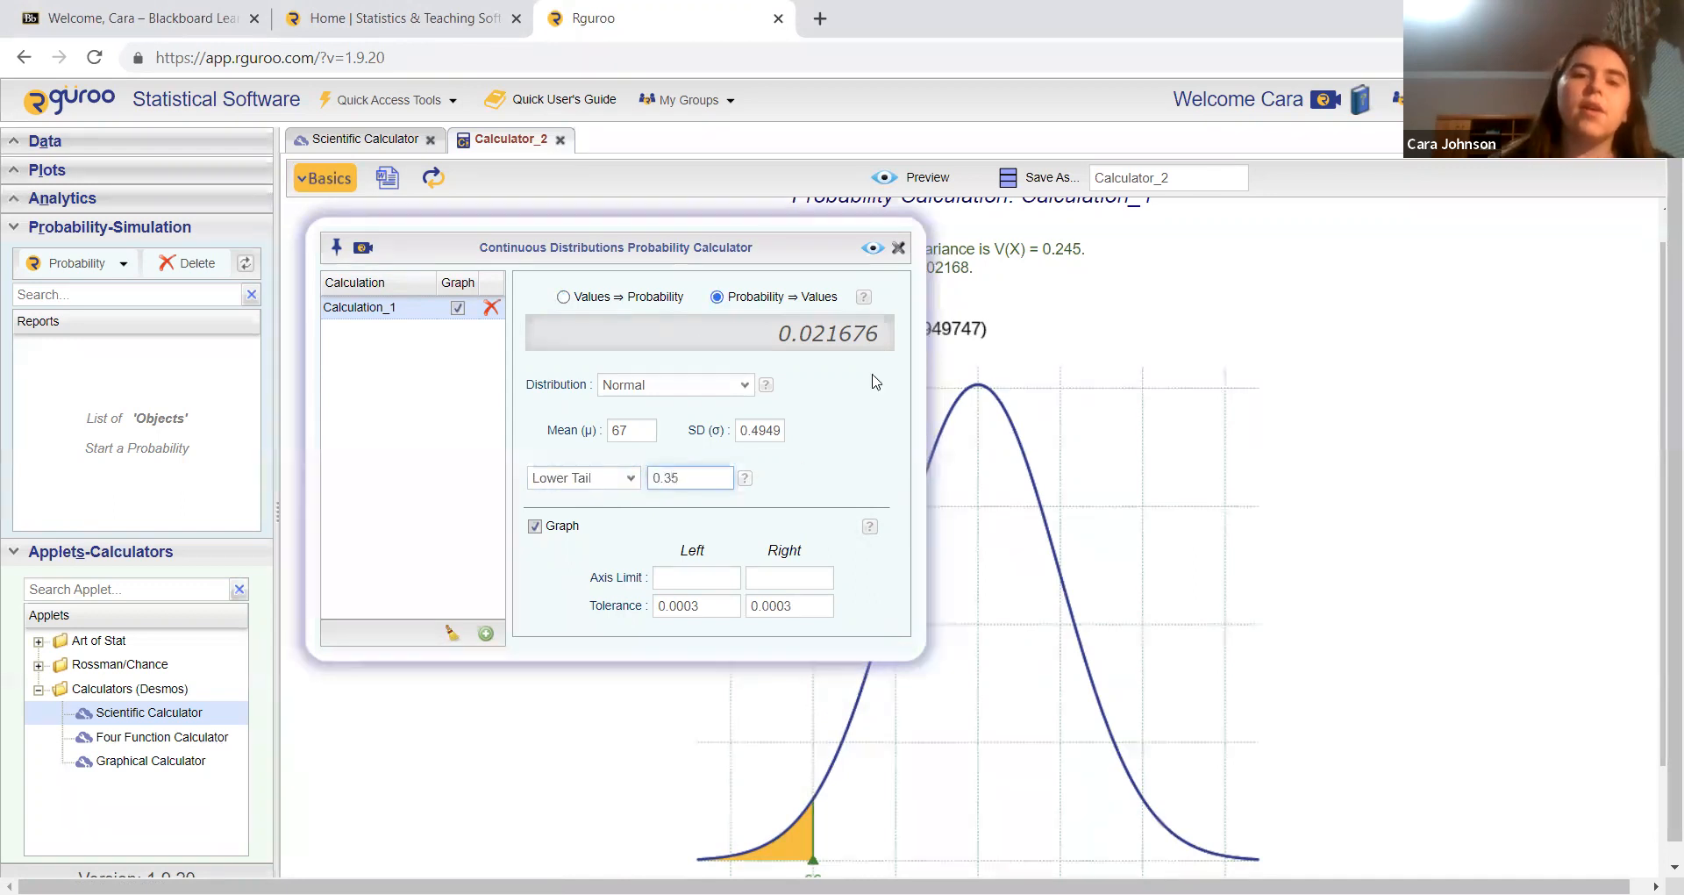
{"action": "left_click", "coordinate": [871, 251]}
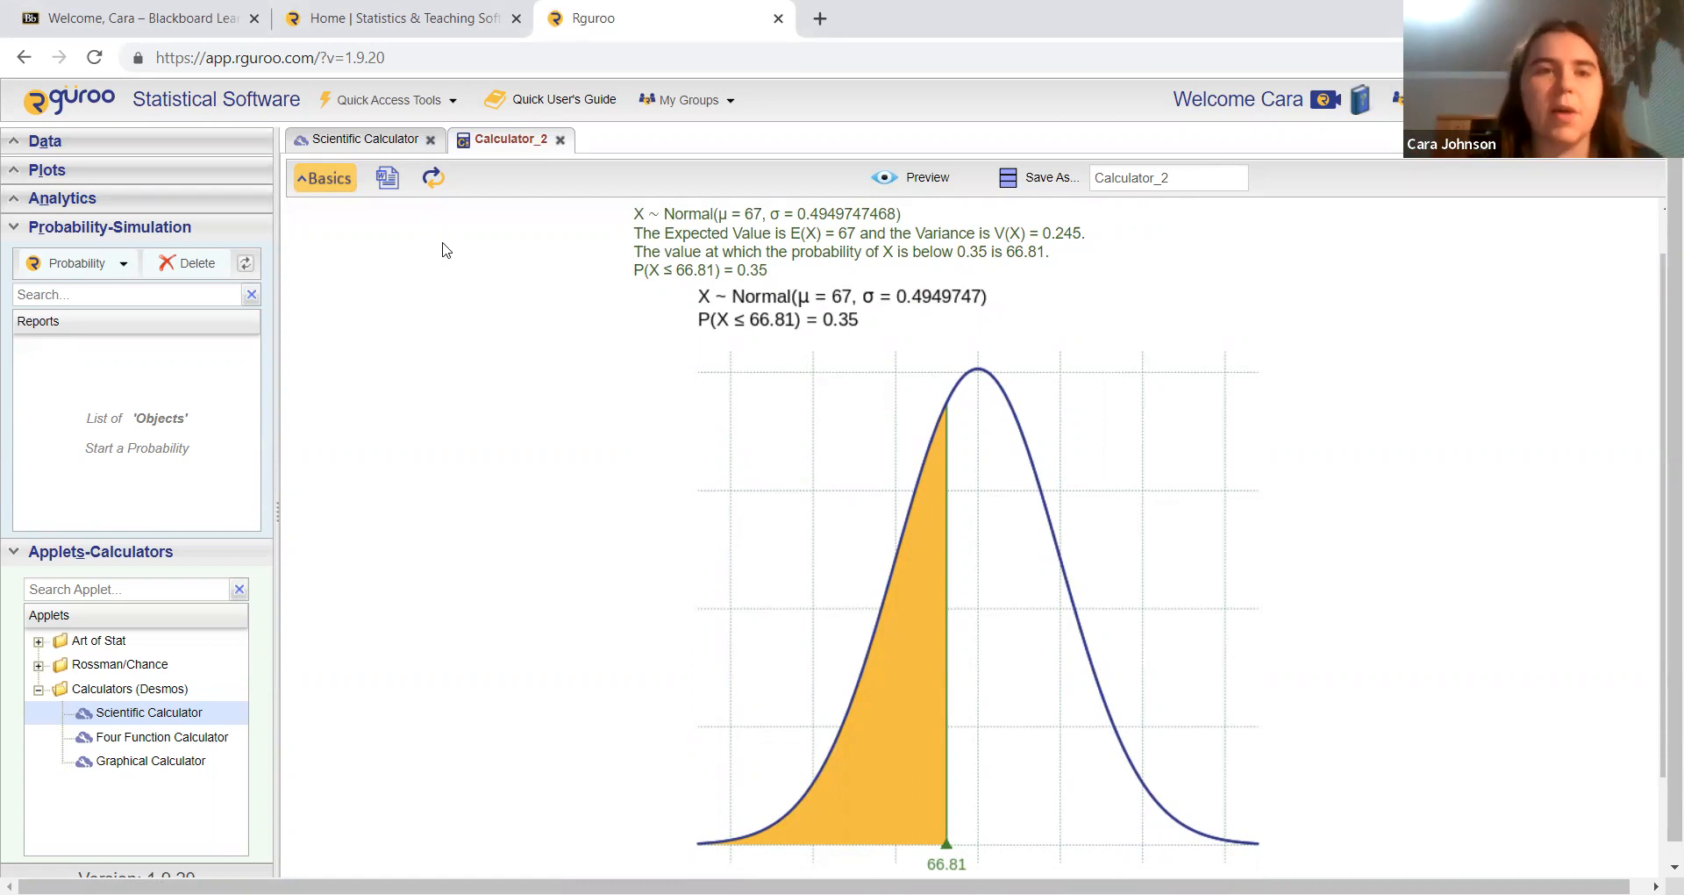
Step: Calculate and preview the values between tails, with a probability of 0.33 in each tail
{"action": "left_click", "coordinate": [330, 171]}
{"action": "left_click", "coordinate": [619, 476]}
{"action": "left_click", "coordinate": [616, 532]}
{"action": "left_click", "coordinate": [684, 479]}
{"action": "type", "text": "0.33"}
{"action": "key", "text": "Tab"}
{"action": "type", "text": "0.33"}
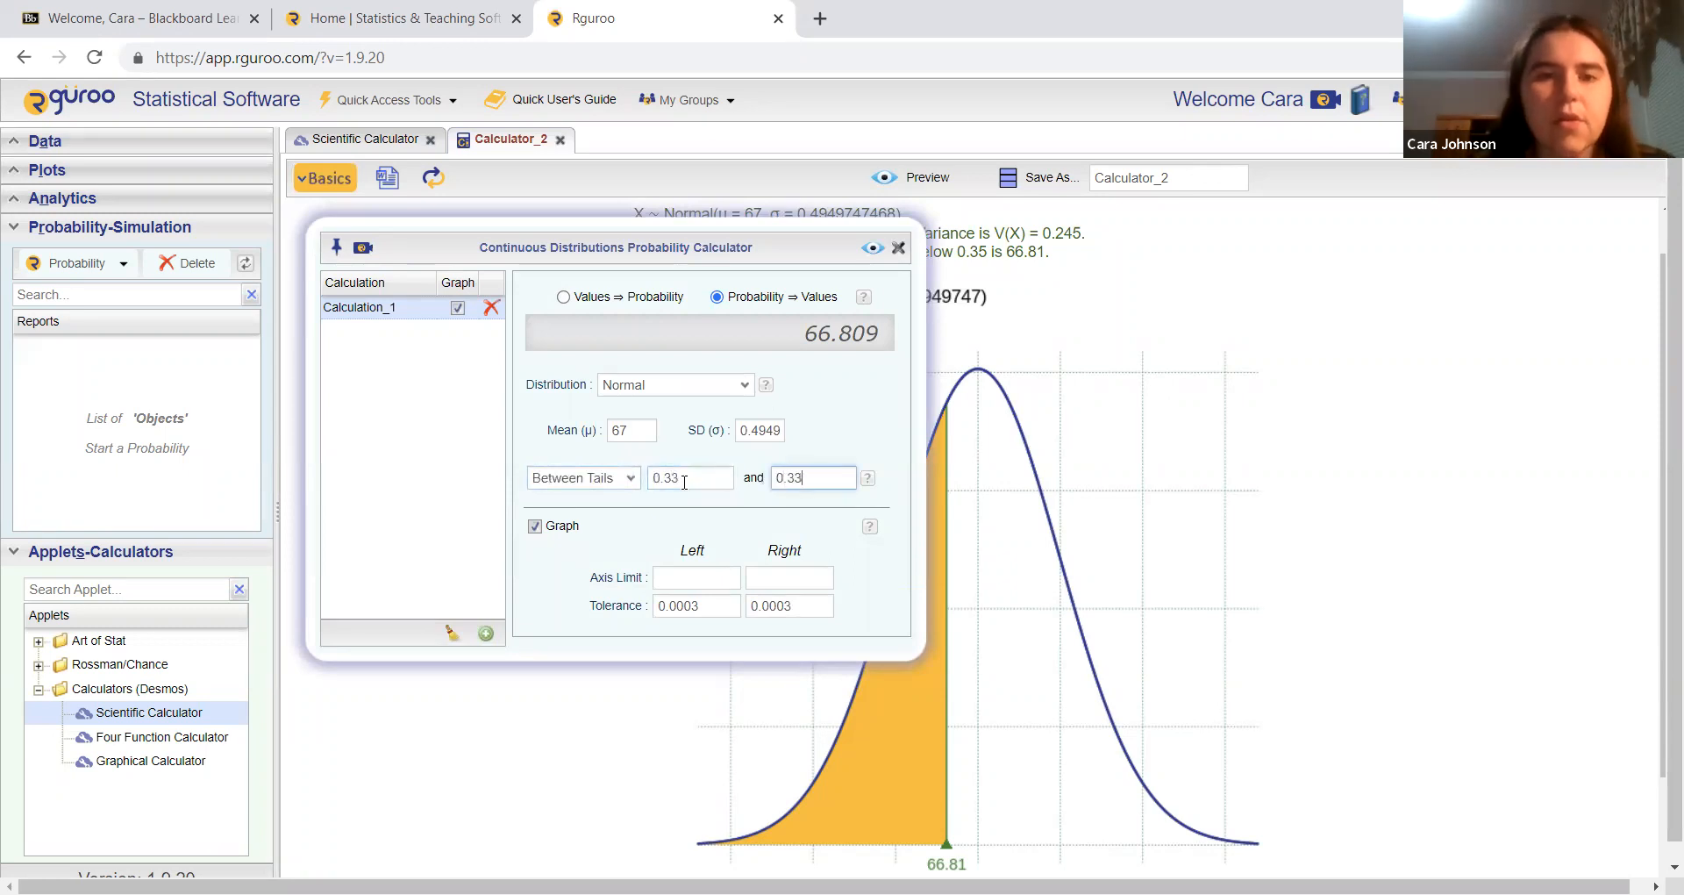
{"action": "left_click", "coordinate": [872, 248]}
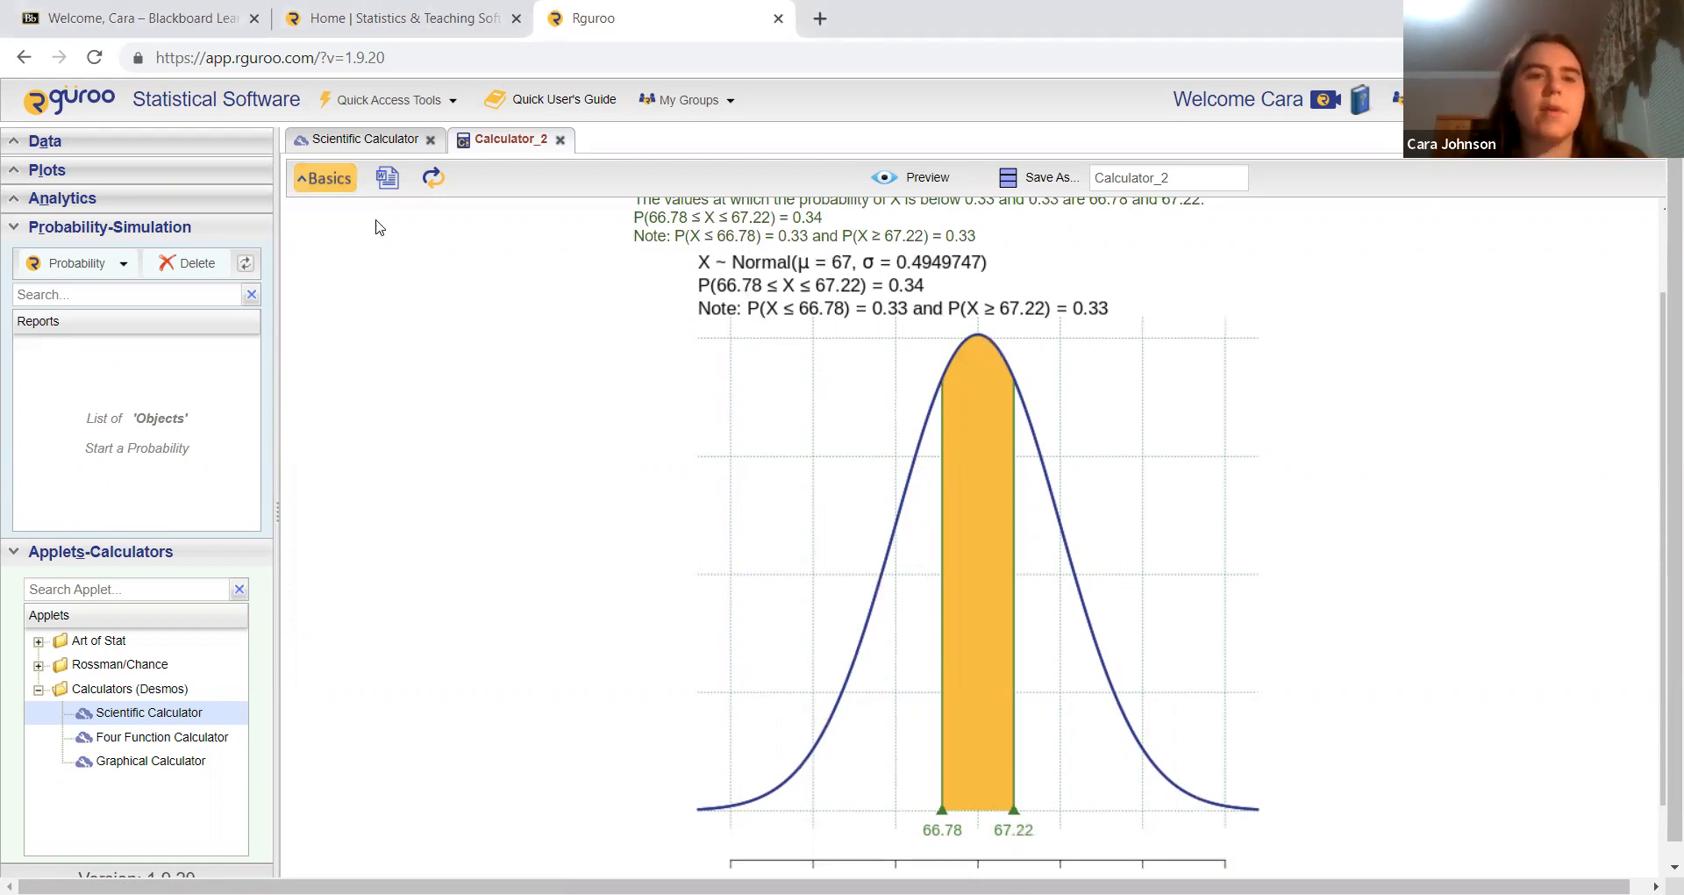
Step: Calculate and preview the cutoff value for an upper tail probability of 0.225
{"action": "left_click", "coordinate": [341, 182]}
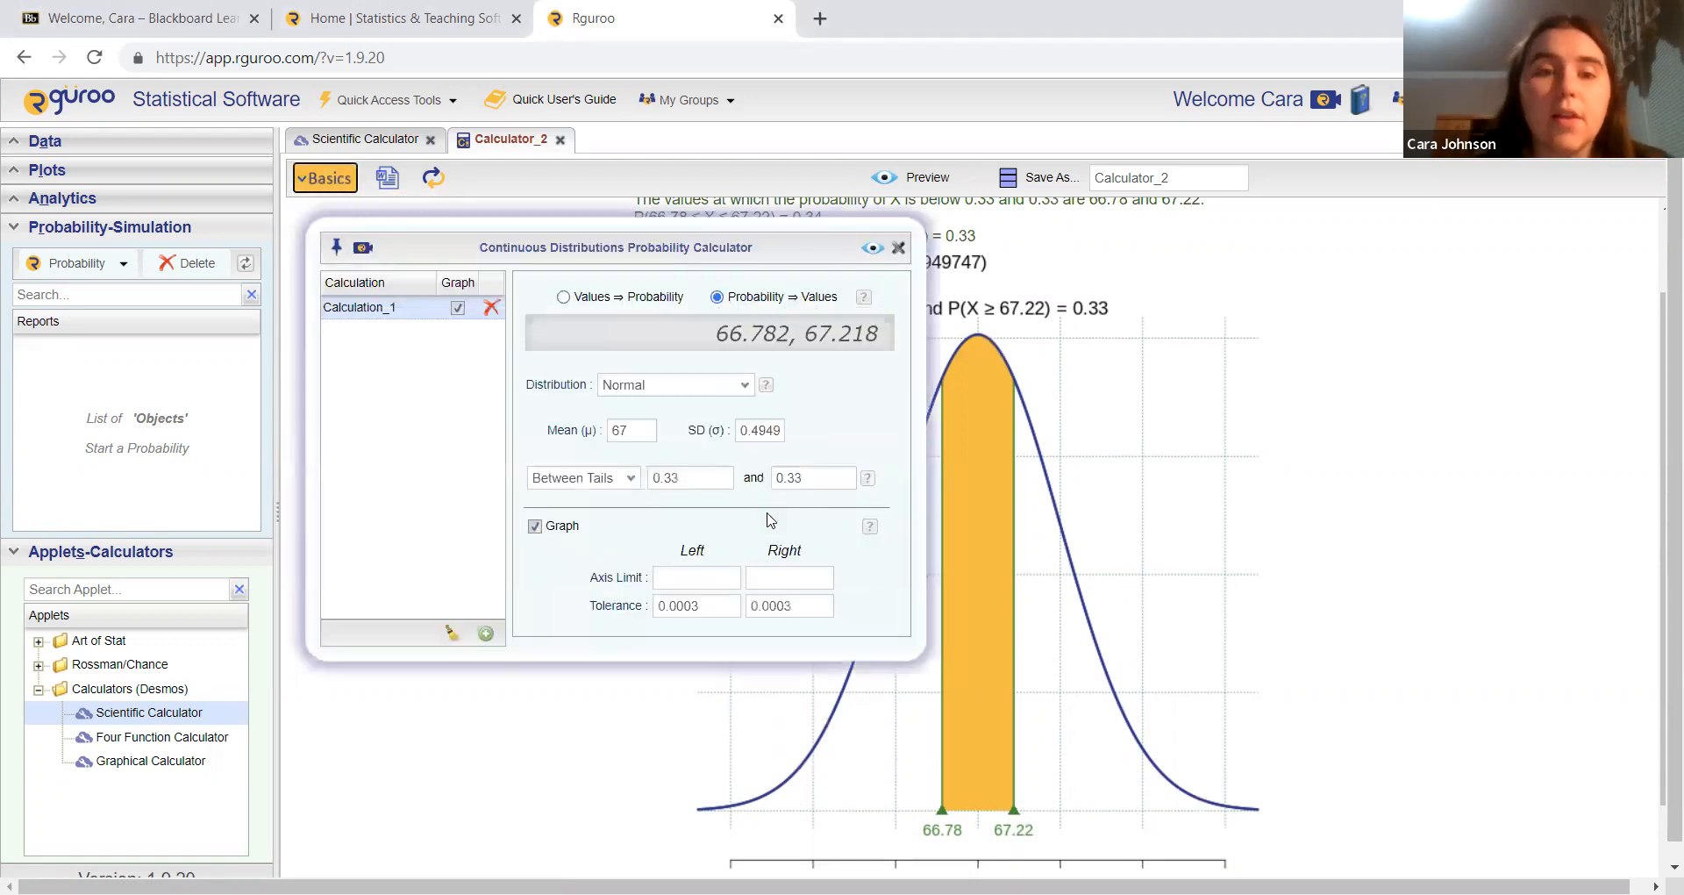
{"action": "left_click", "coordinate": [637, 478]}
{"action": "left_click", "coordinate": [628, 515]}
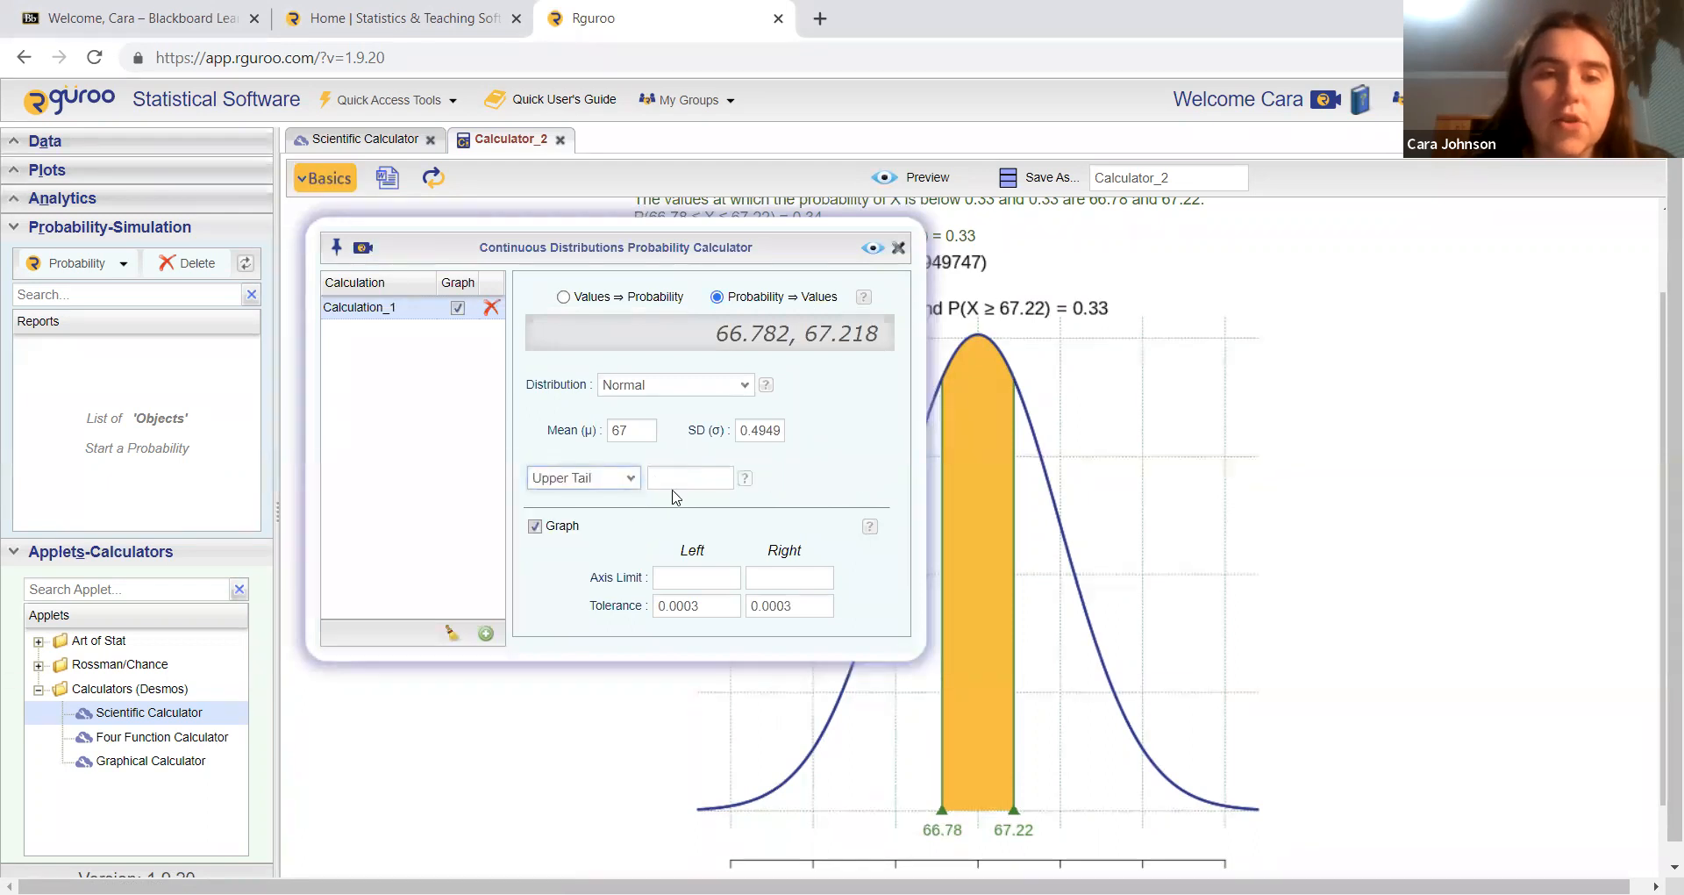
{"action": "double_click", "coordinate": [680, 478]}
{"action": "type", "text": "0.2"}
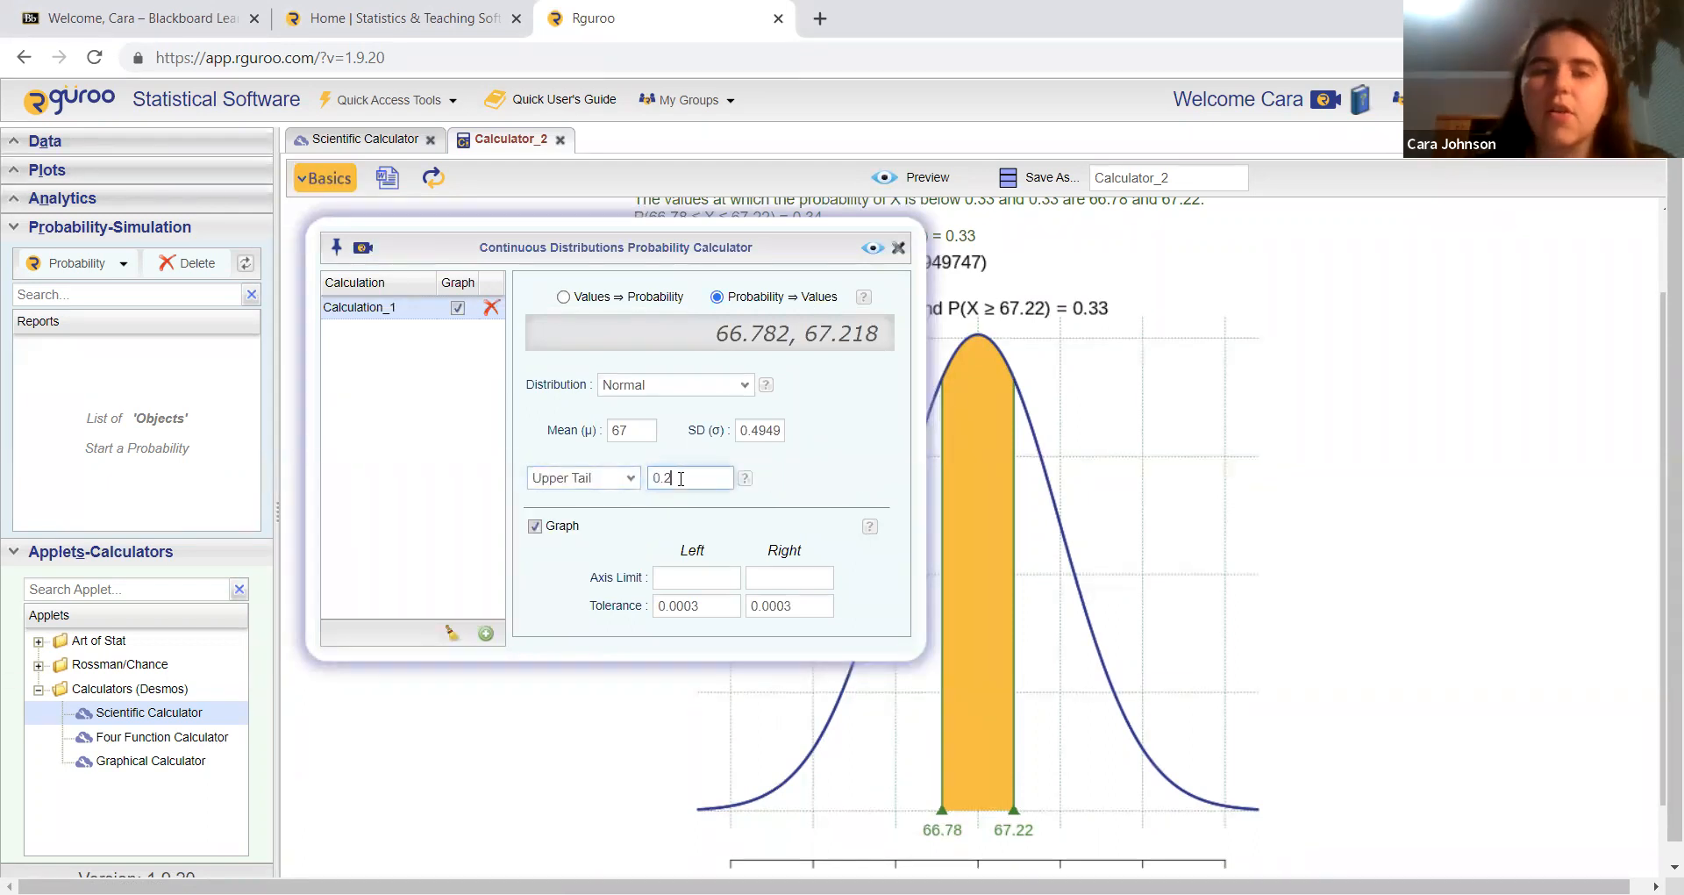
{"action": "type", "text": "525"}
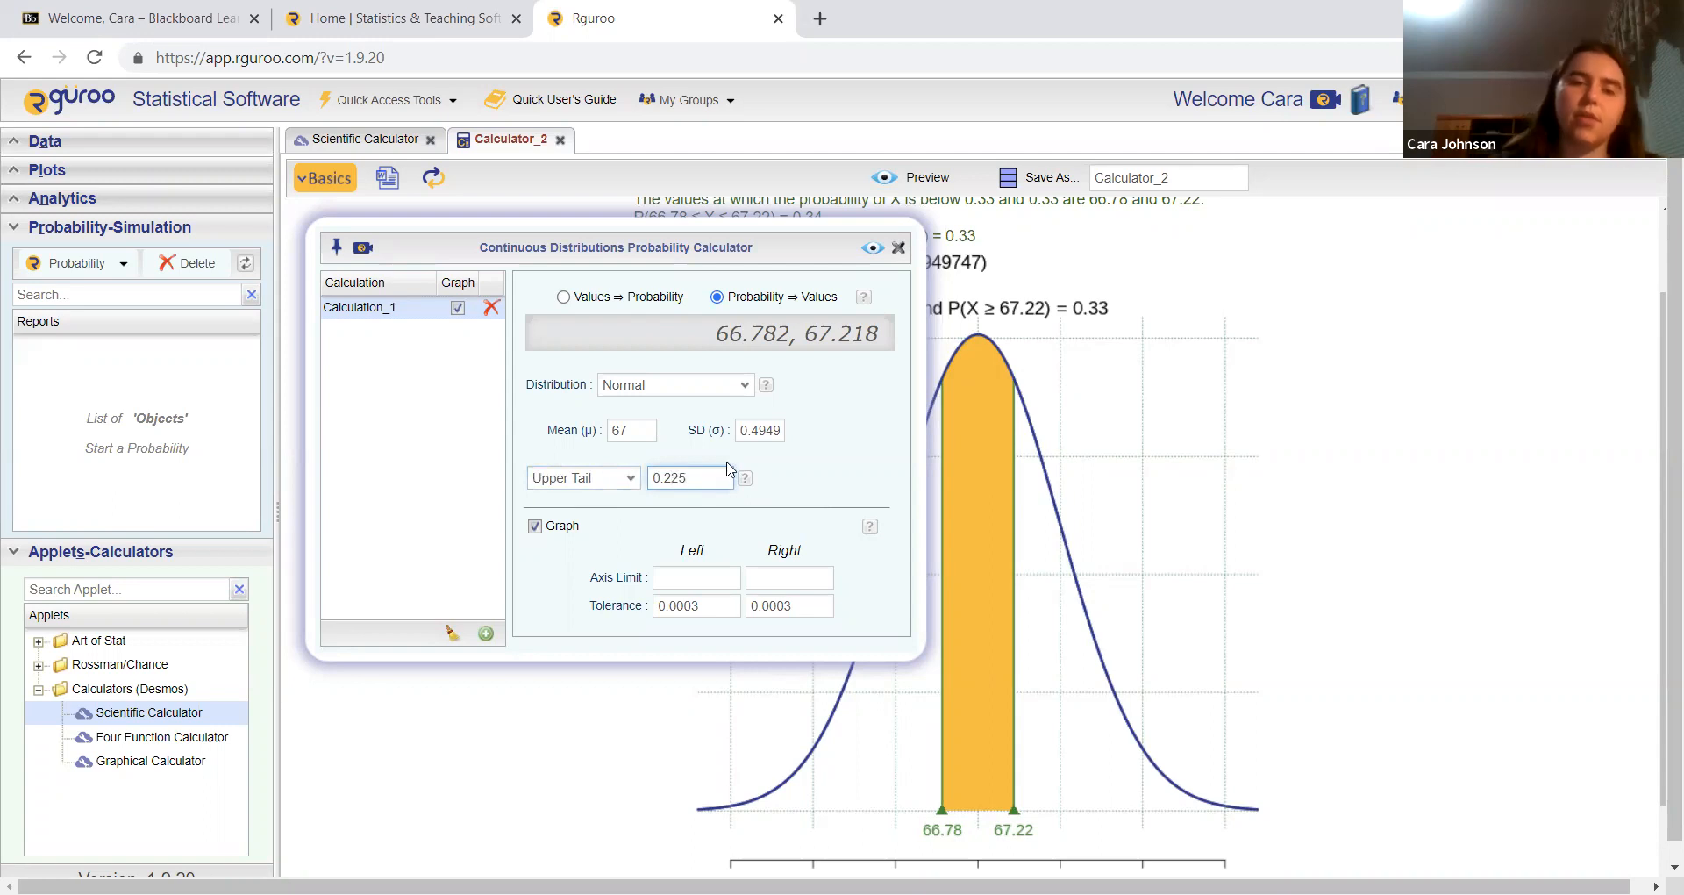
{"action": "left_click", "coordinate": [871, 250]}
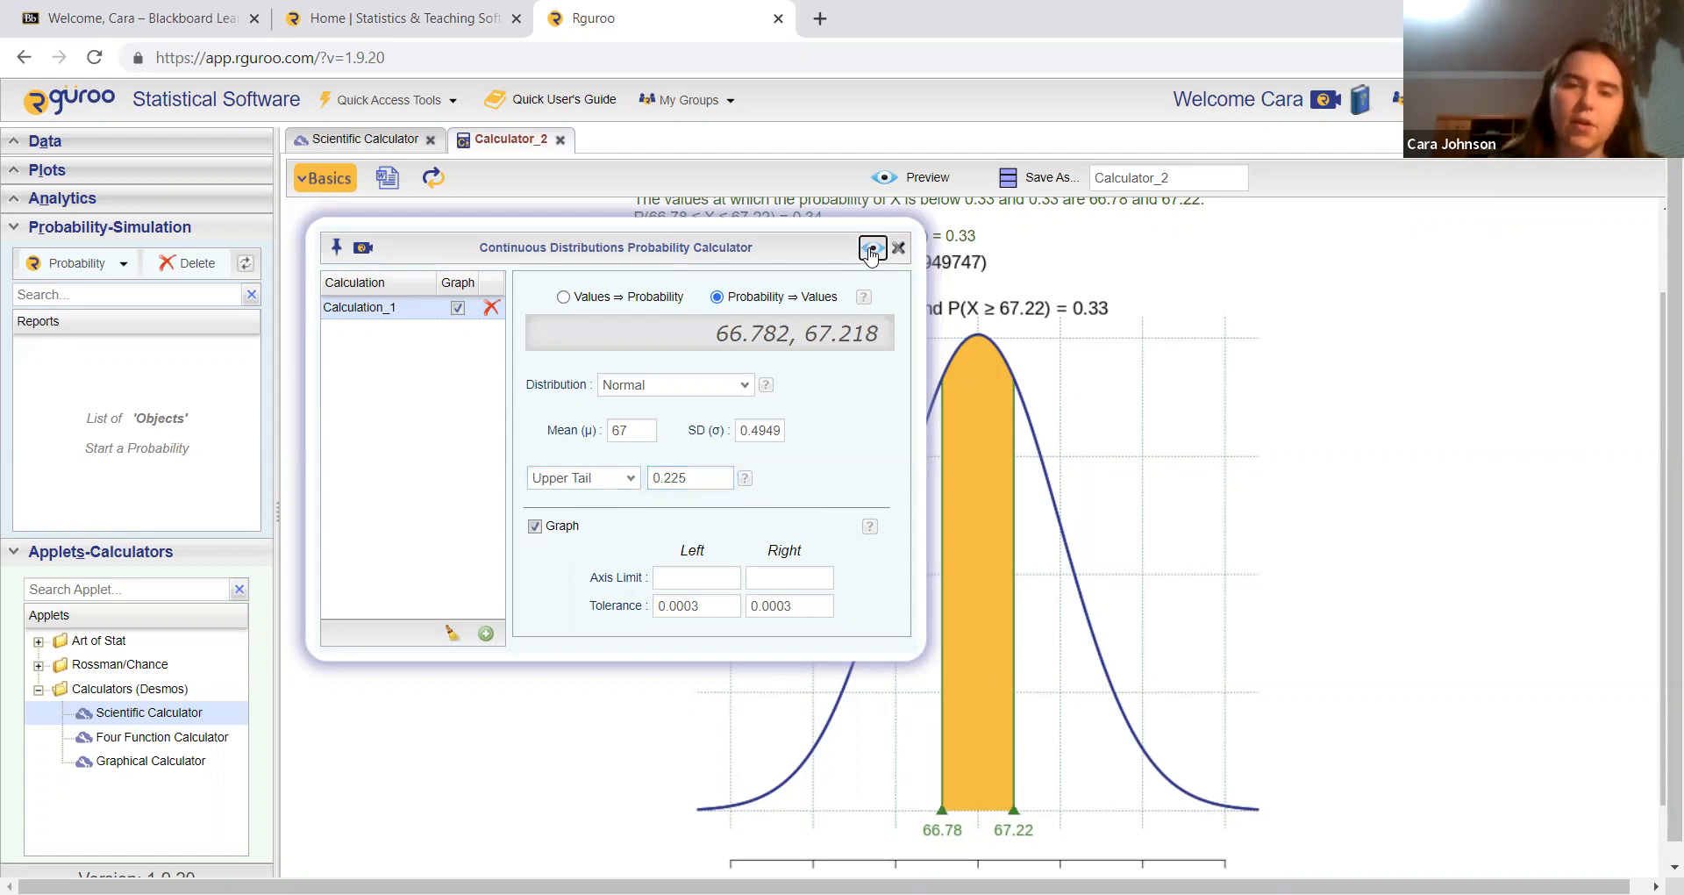
{"action": "scroll", "coordinate": [1077, 479], "scroll_direction": "down", "scroll_amount": 1}
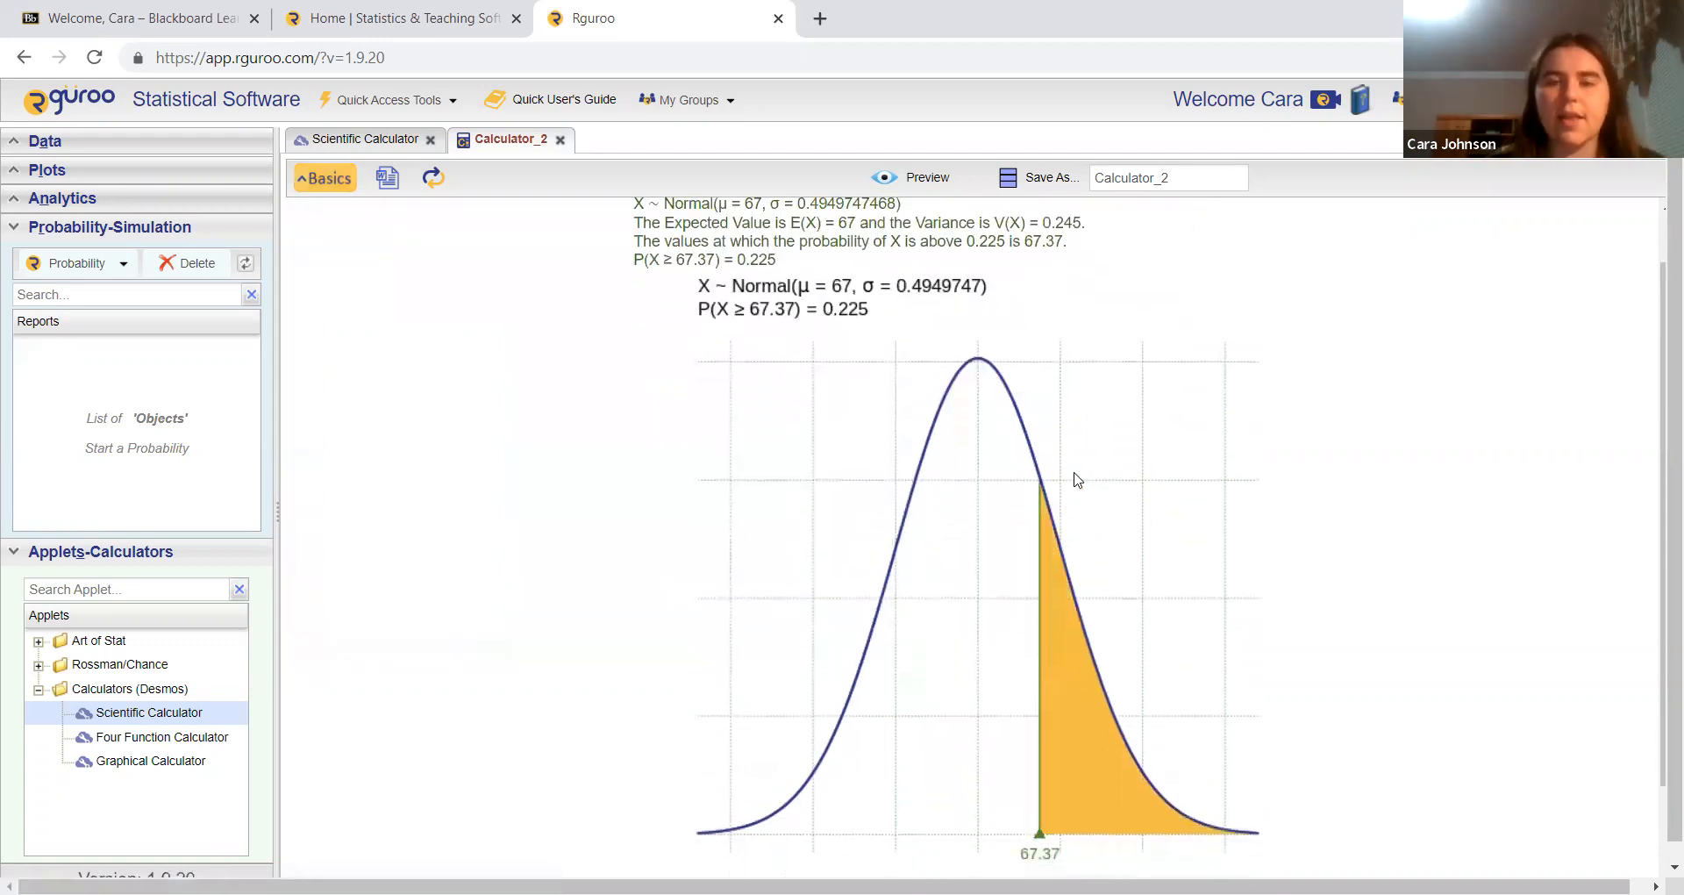
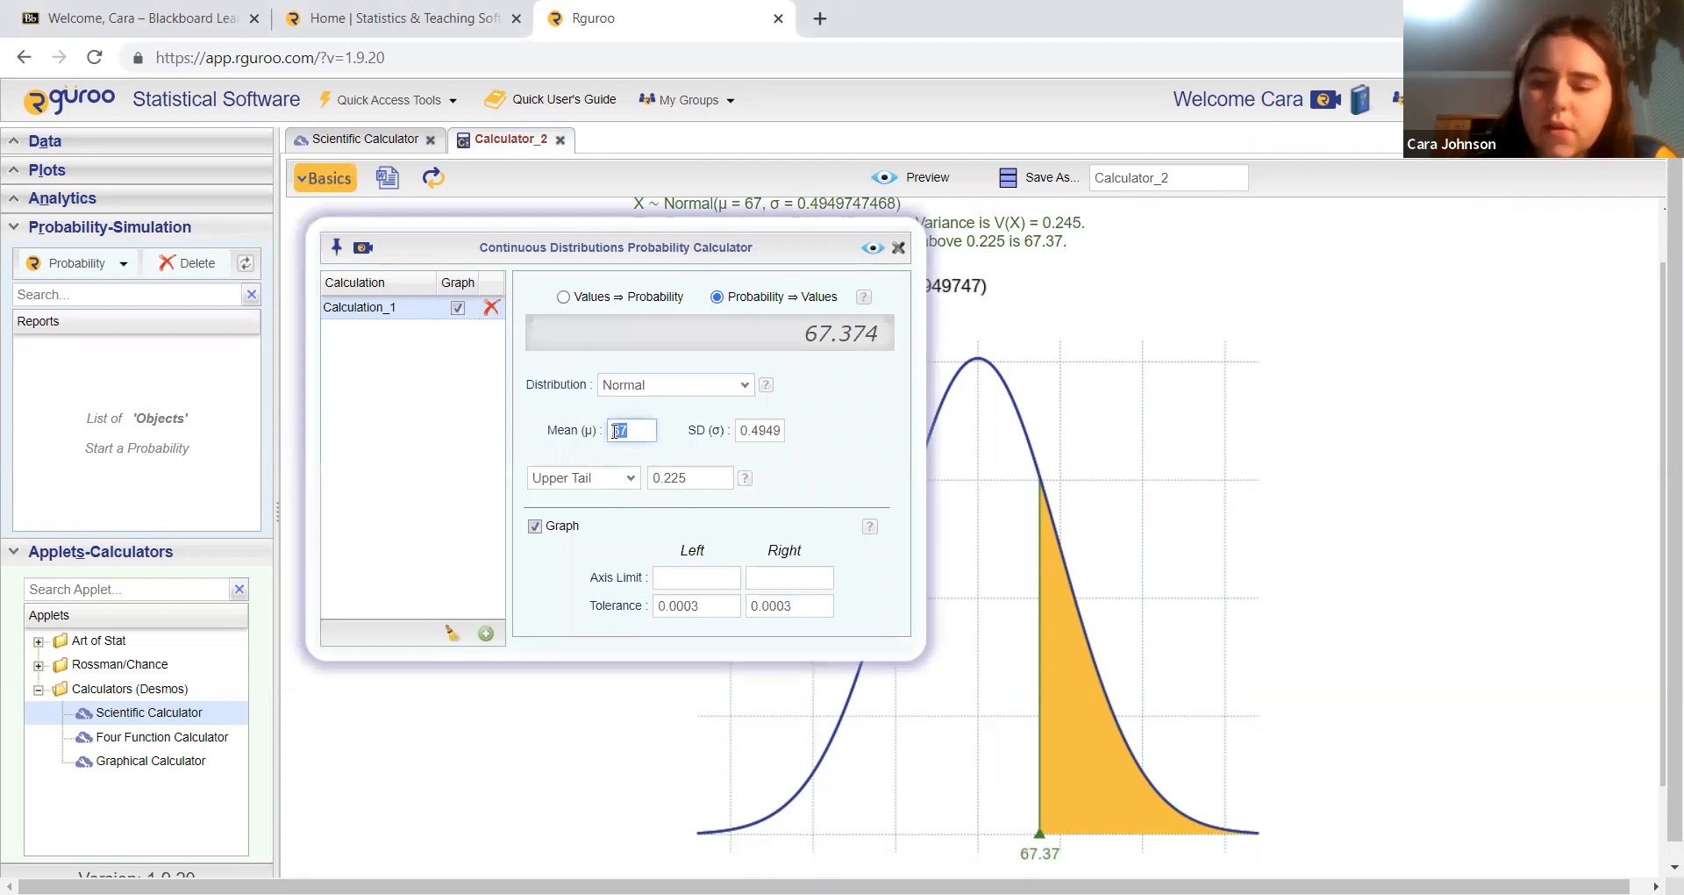
Step: Set the normal distribution's mean to 11.2 and its standard deviation to 0.03354101966
{"action": "key", "text": "Tab"}
{"action": "type", "text": "0.0335"}
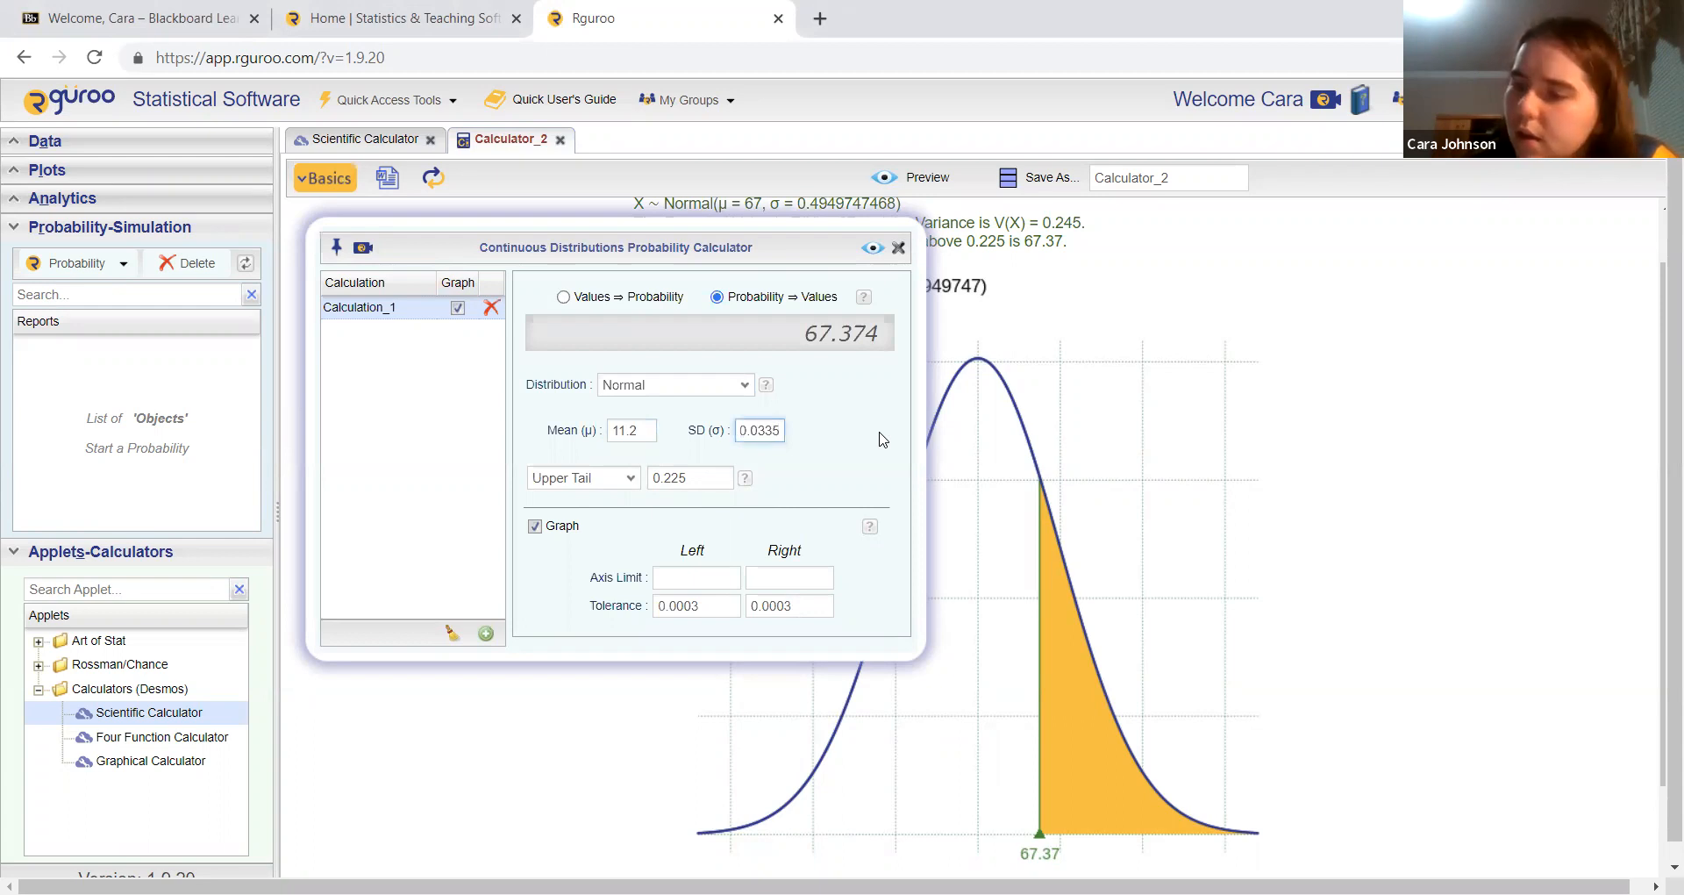
{"action": "type", "text": "01966"}
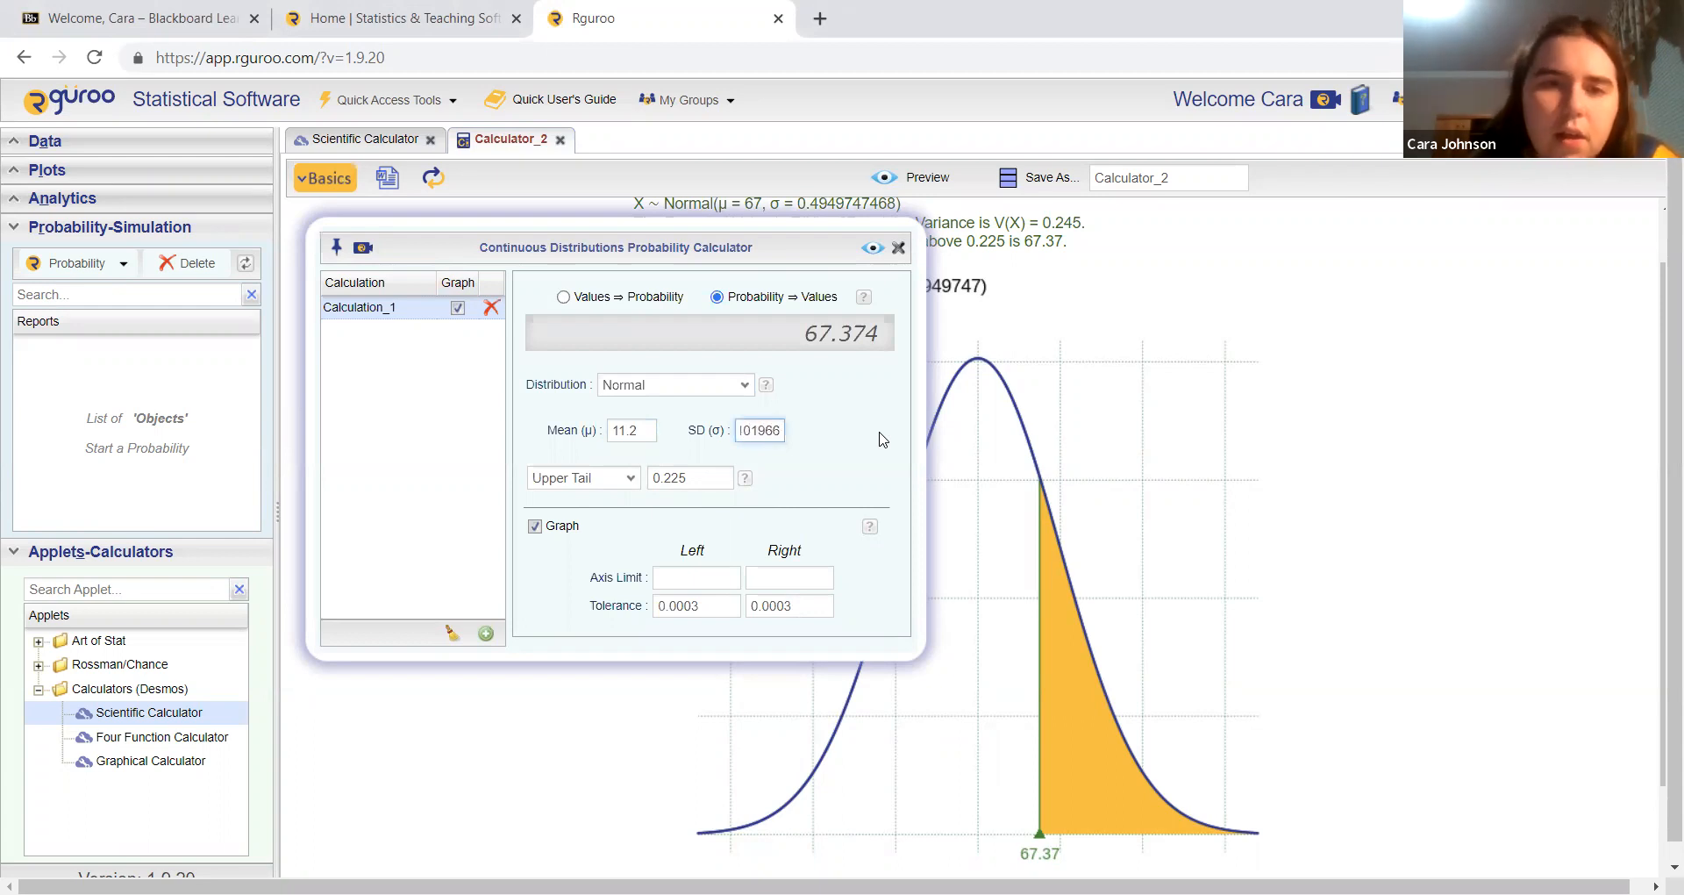
{"action": "key", "text": "Home"}
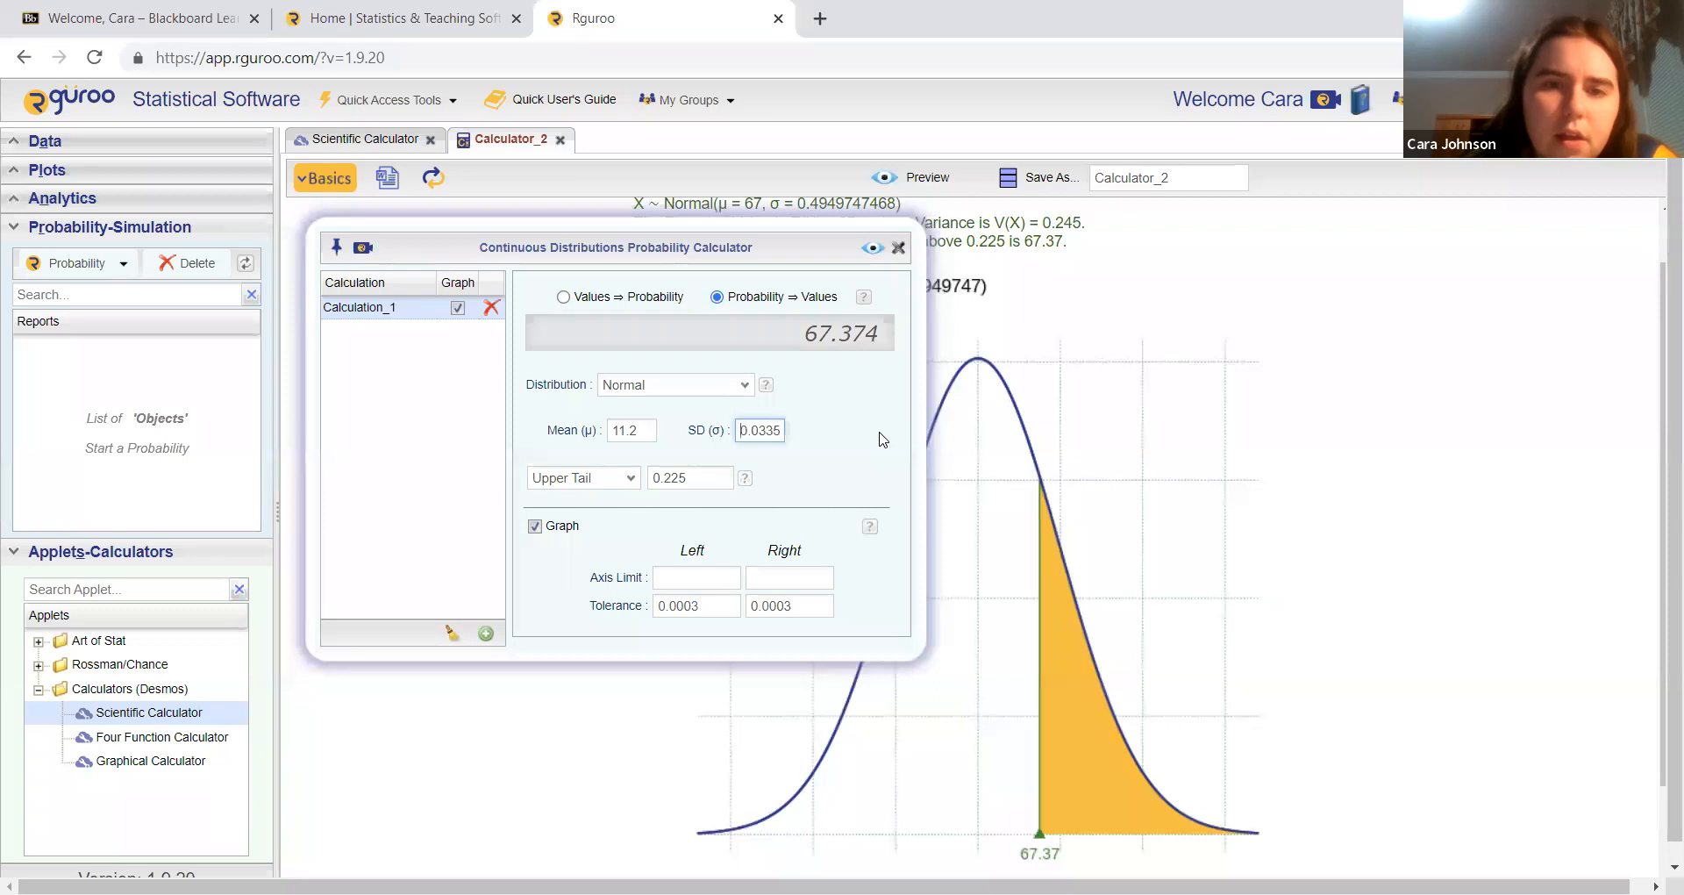
{"action": "key", "text": "End"}
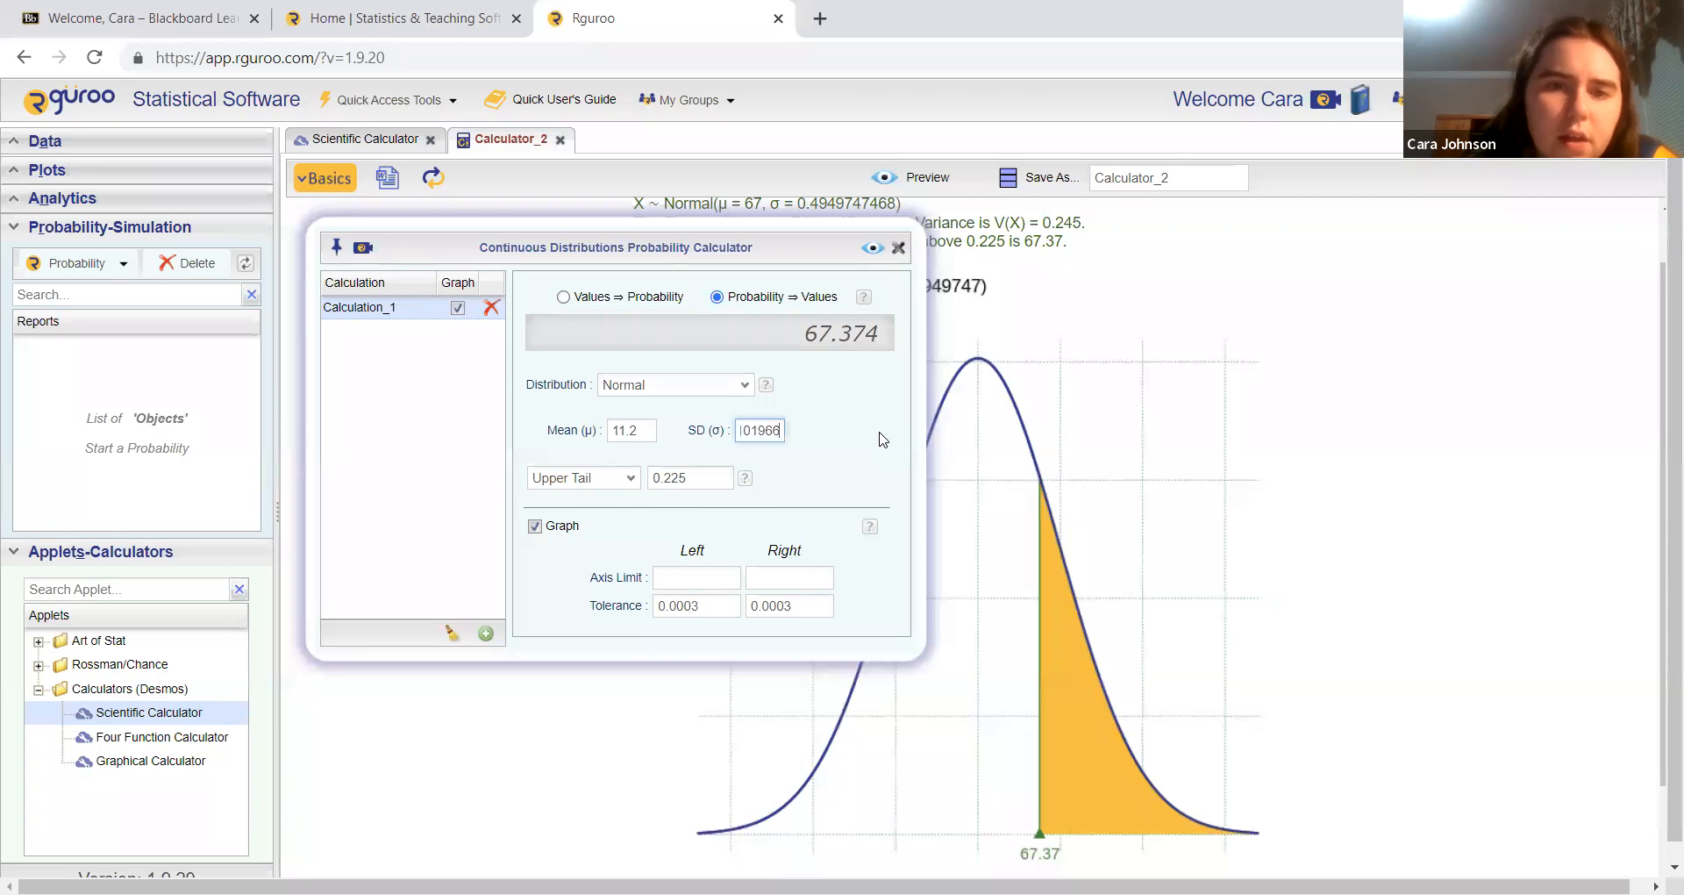
Step: Switch to calculating probability from values and preview the probability that X is above 11.5
{"action": "left_click", "coordinate": [564, 297]}
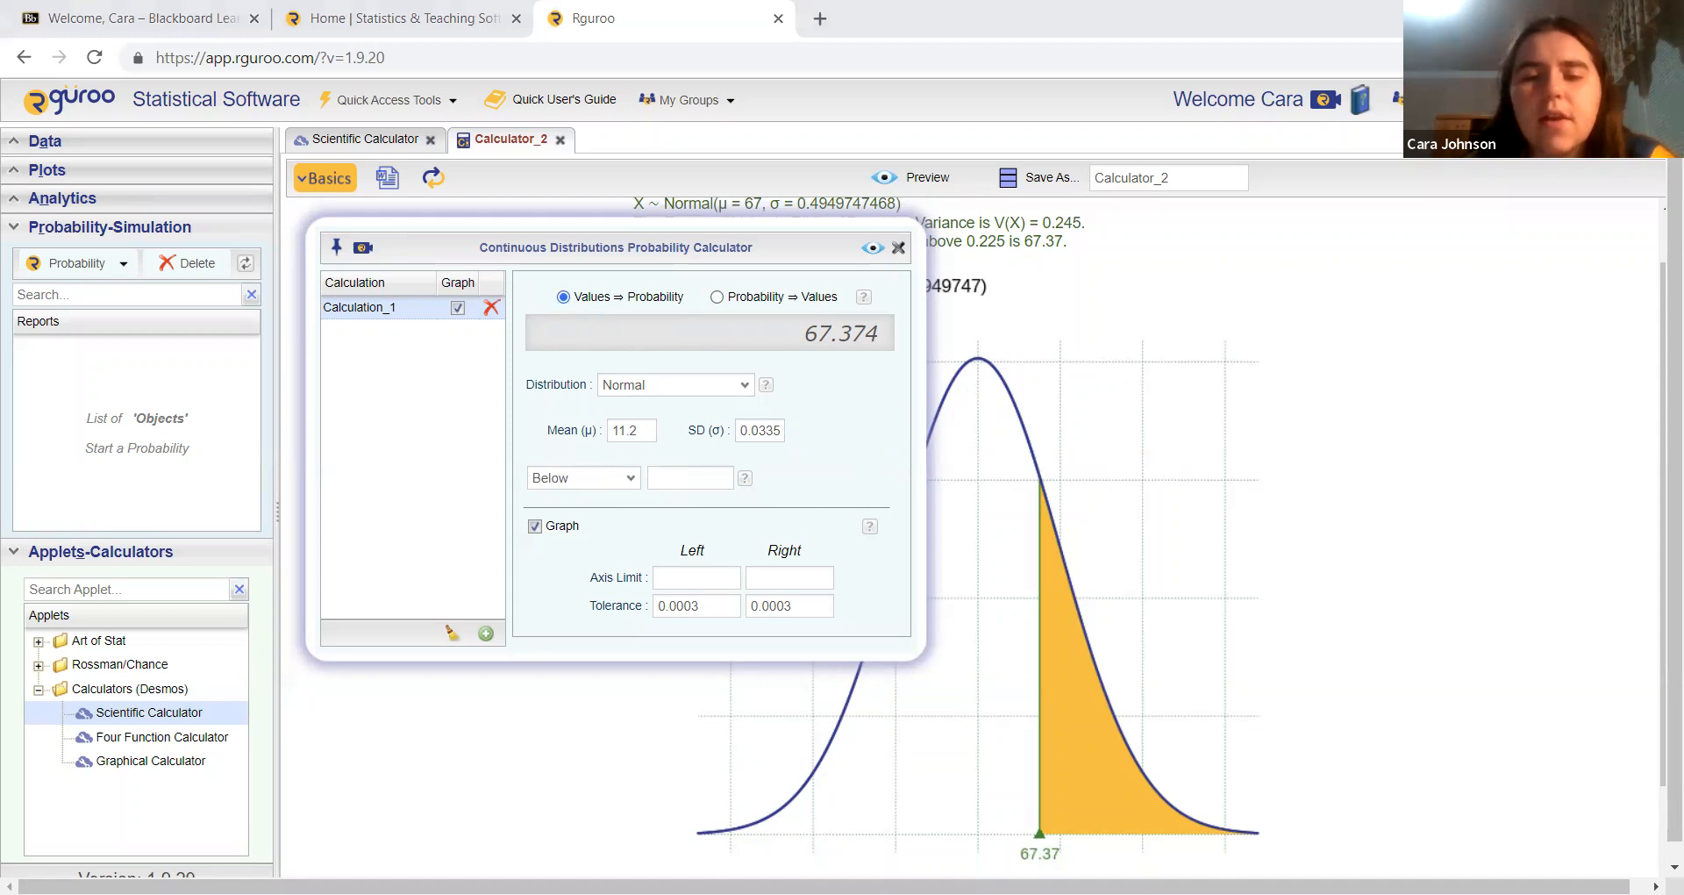
{"action": "left_click", "coordinate": [596, 479]}
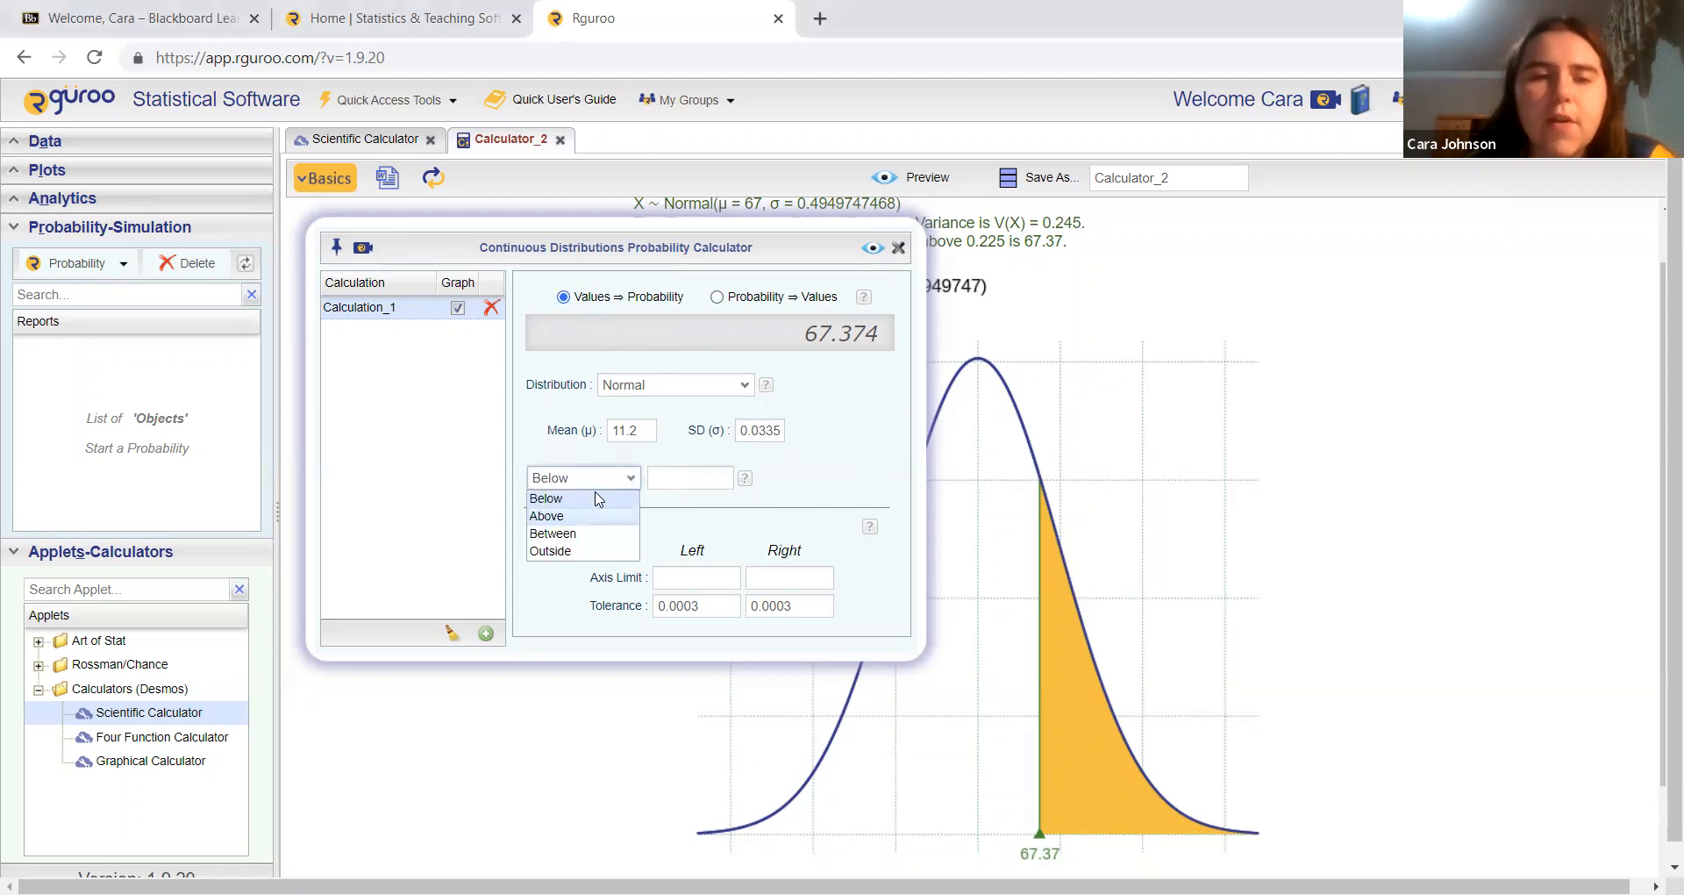
{"action": "left_click", "coordinate": [605, 512]}
{"action": "left_click", "coordinate": [693, 469]}
{"action": "type", "text": "11.5"}
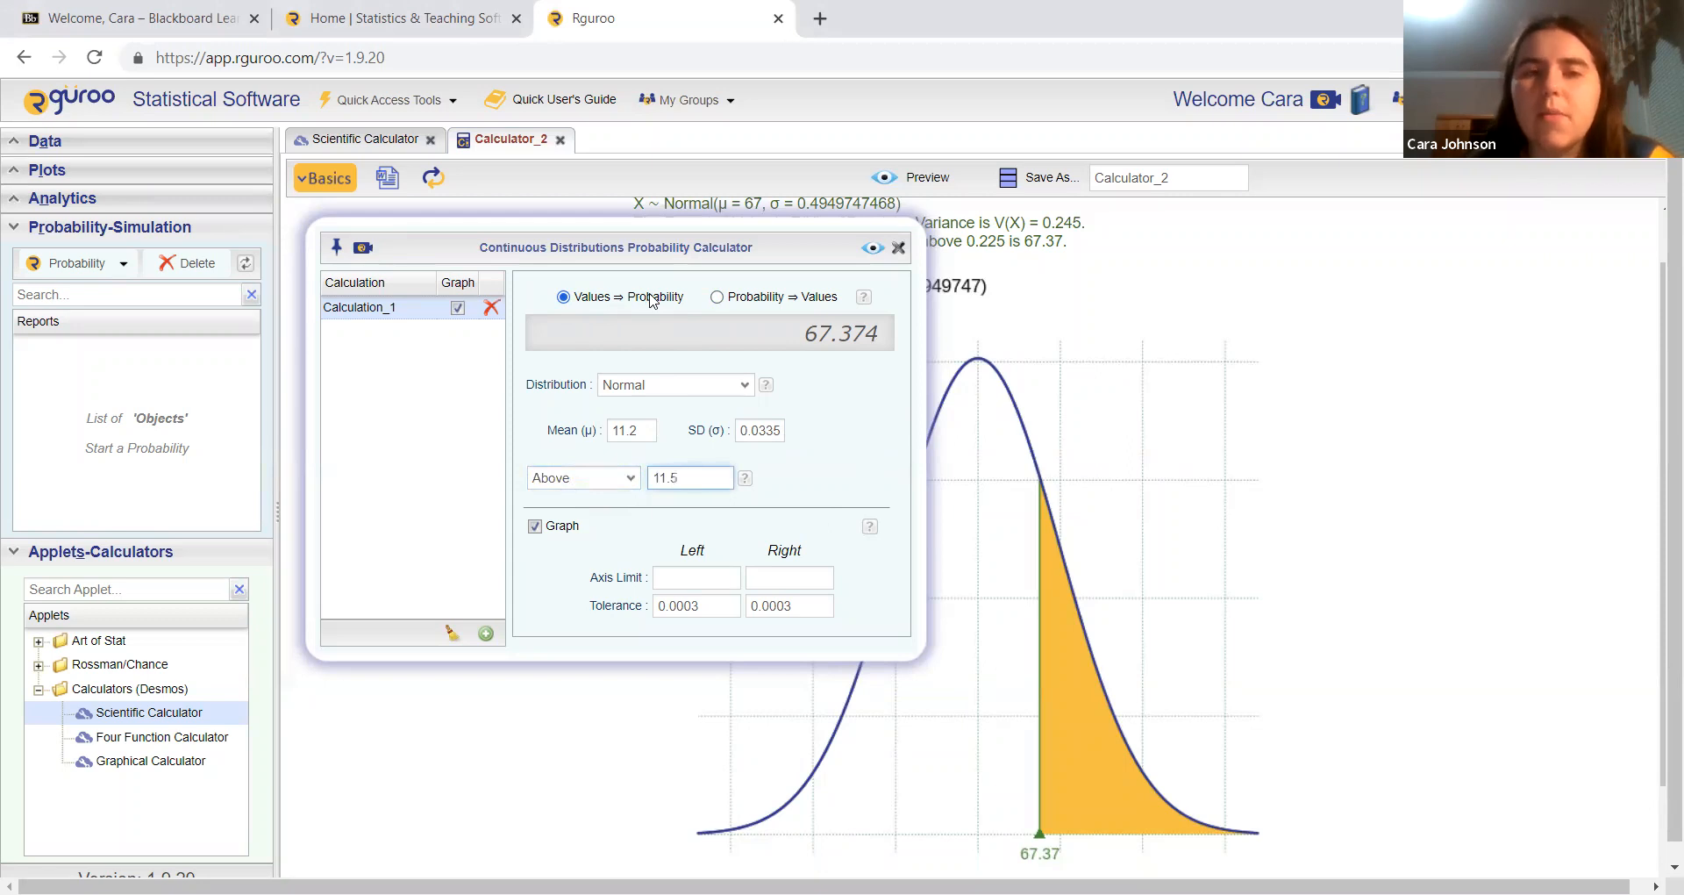
{"action": "left_click", "coordinate": [880, 251]}
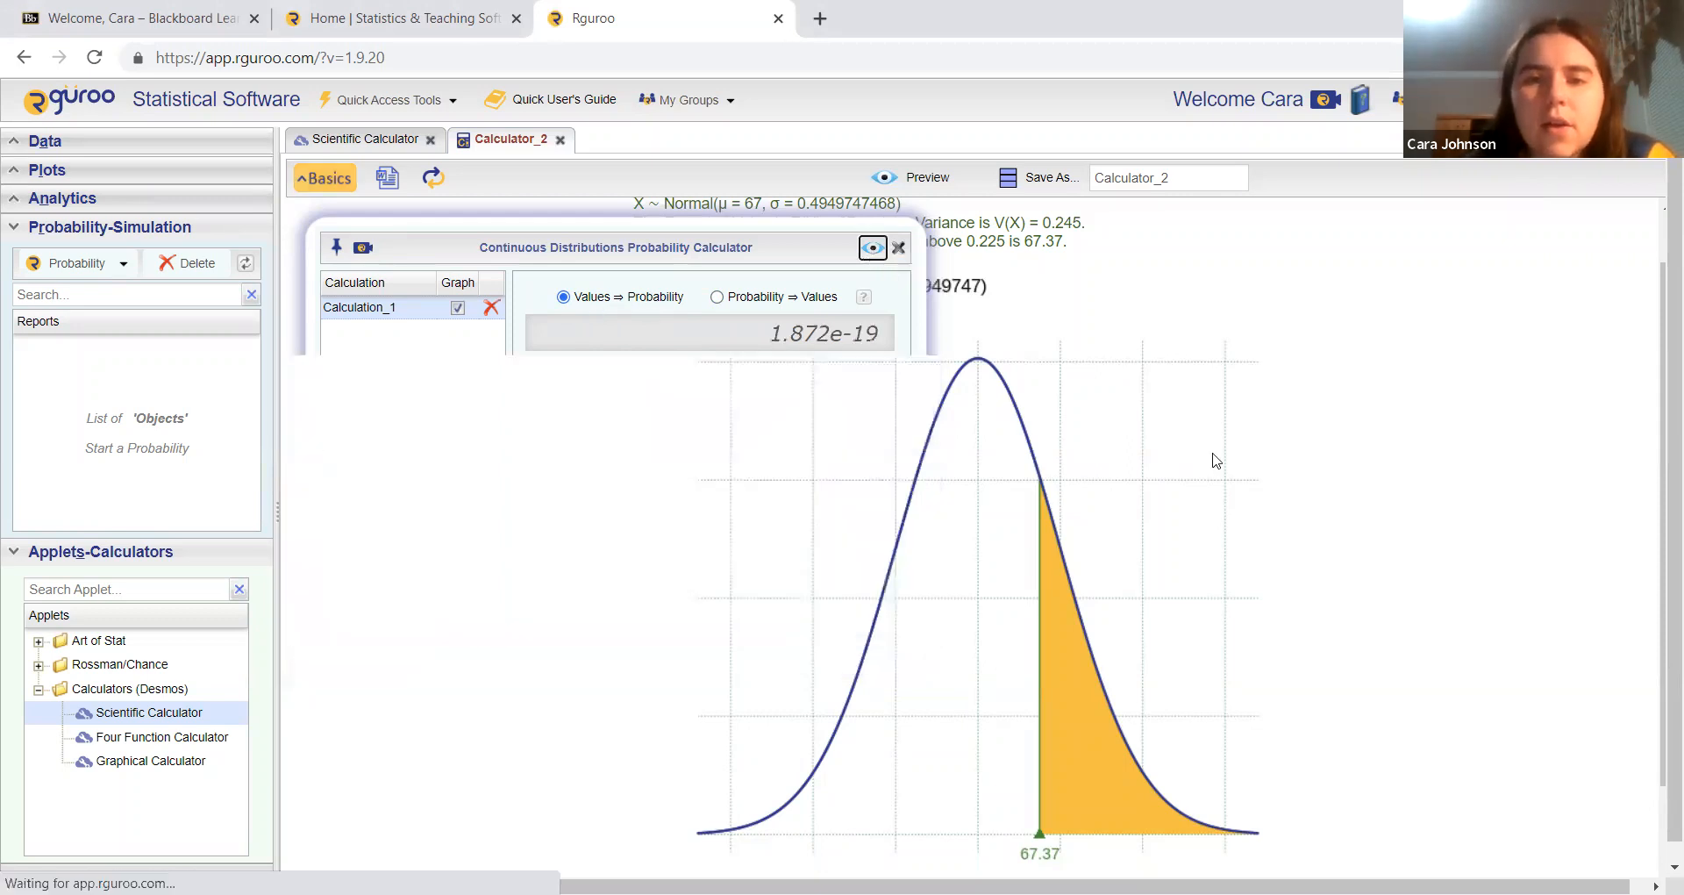
{"action": "scroll", "coordinate": [1038, 449], "scroll_direction": "down", "scroll_amount": 1}
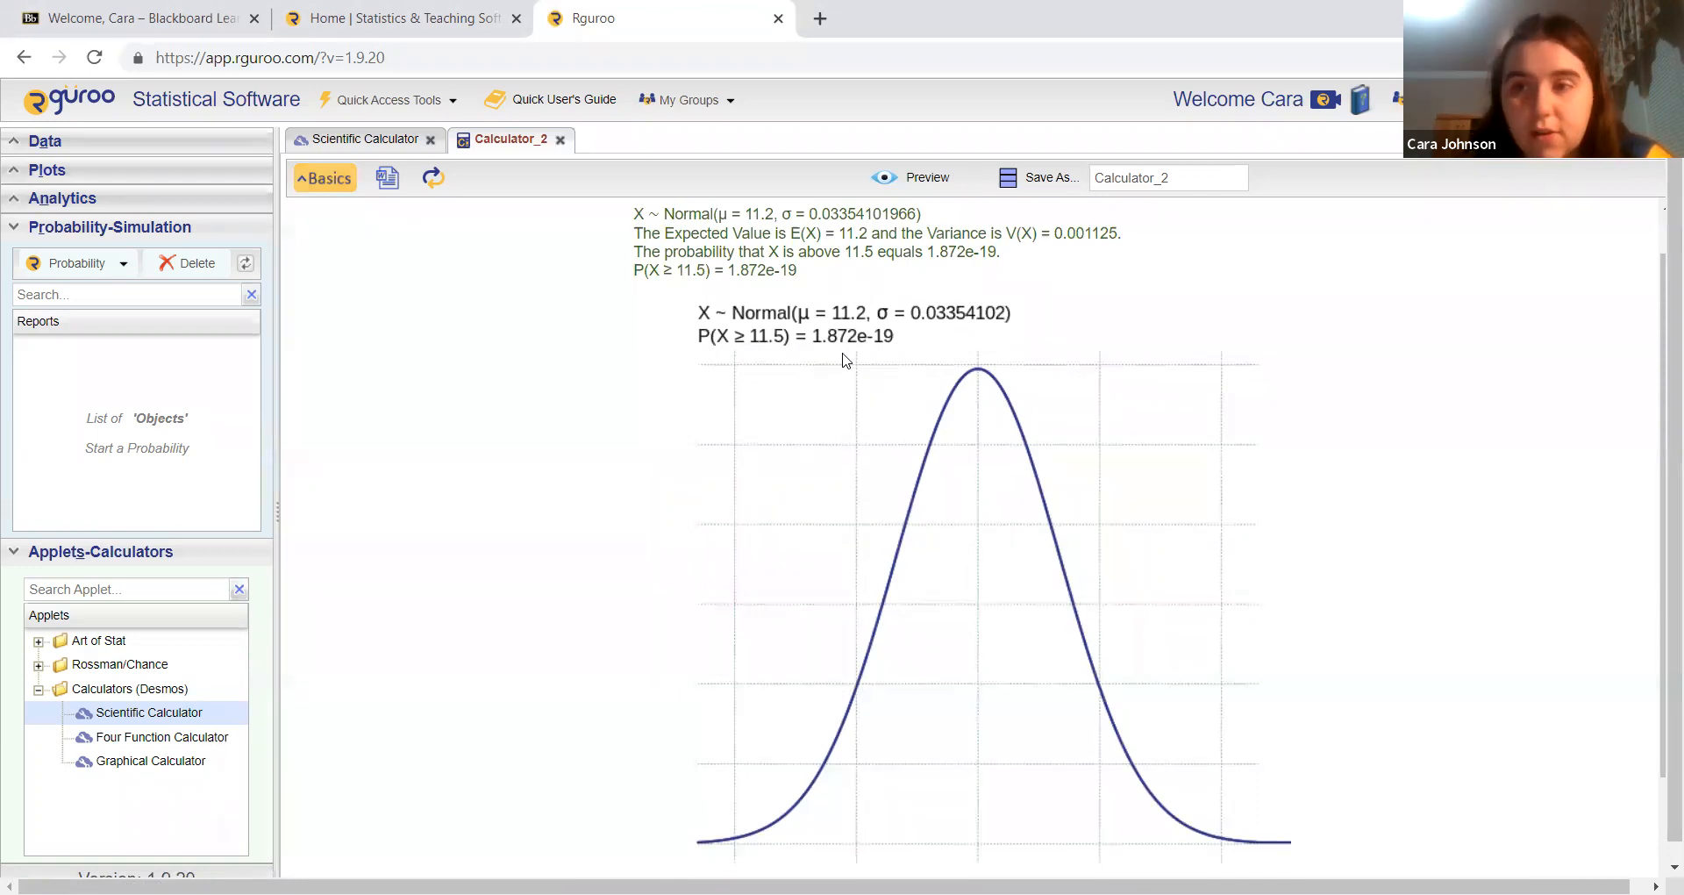
Step: Calculate and preview the probability that X is below 11.3
{"action": "left_click", "coordinate": [329, 179]}
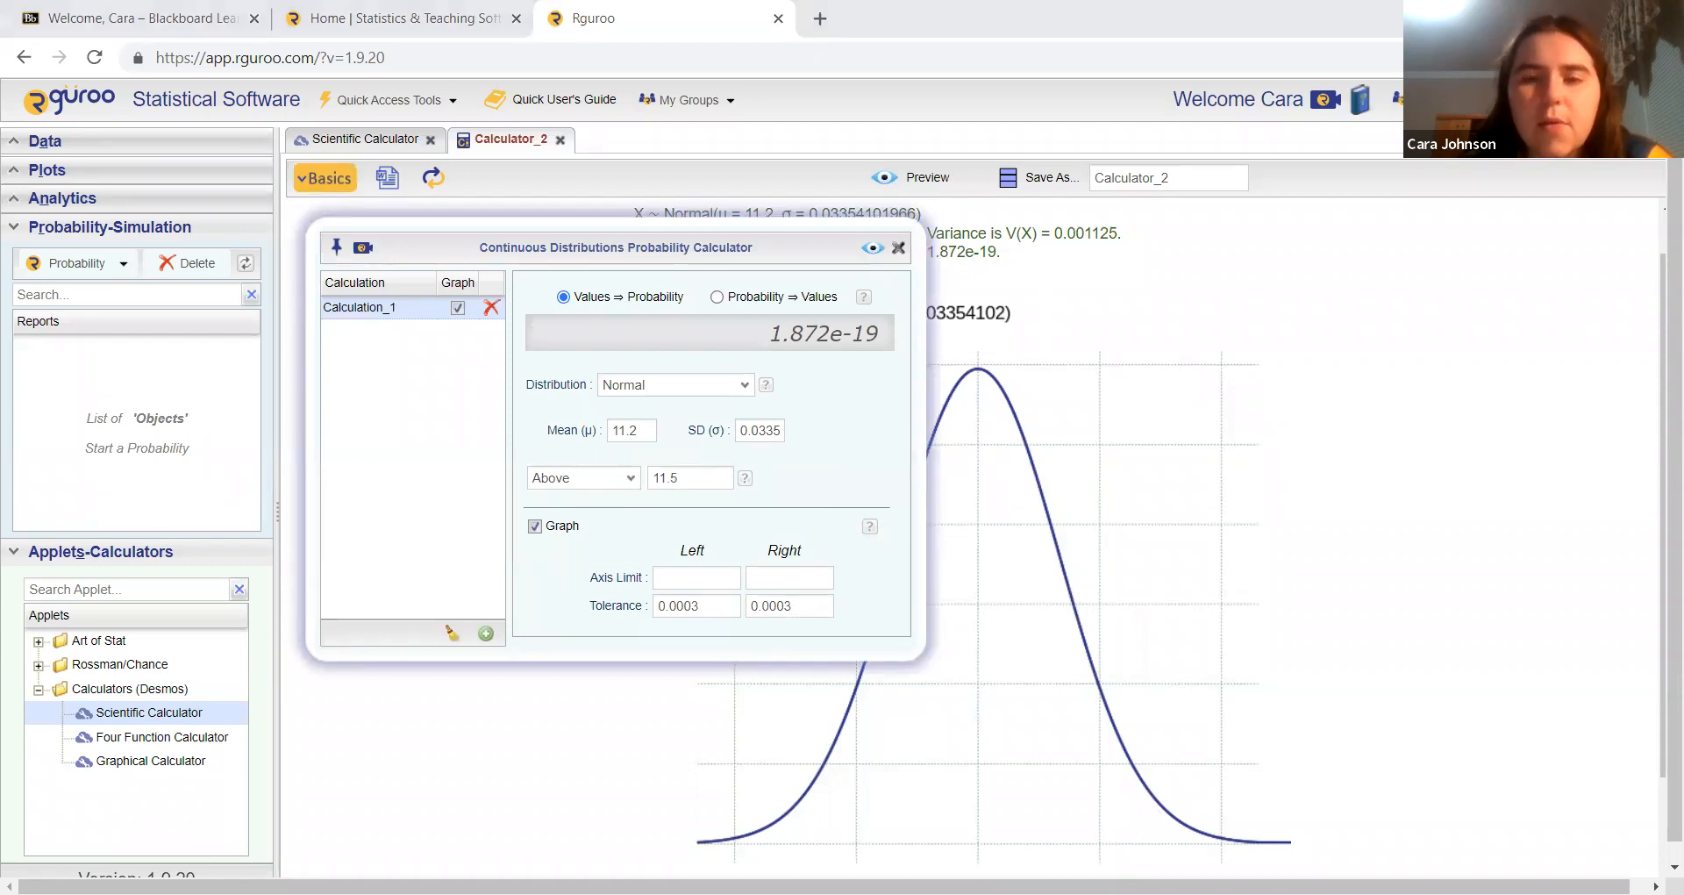
{"action": "right_click", "coordinate": [611, 486]}
{"action": "left_click", "coordinate": [595, 489]}
{"action": "left_click", "coordinate": [595, 482]}
{"action": "left_click", "coordinate": [547, 497]}
{"action": "double_click", "coordinate": [676, 475]}
{"action": "type", "text": "11.3"}
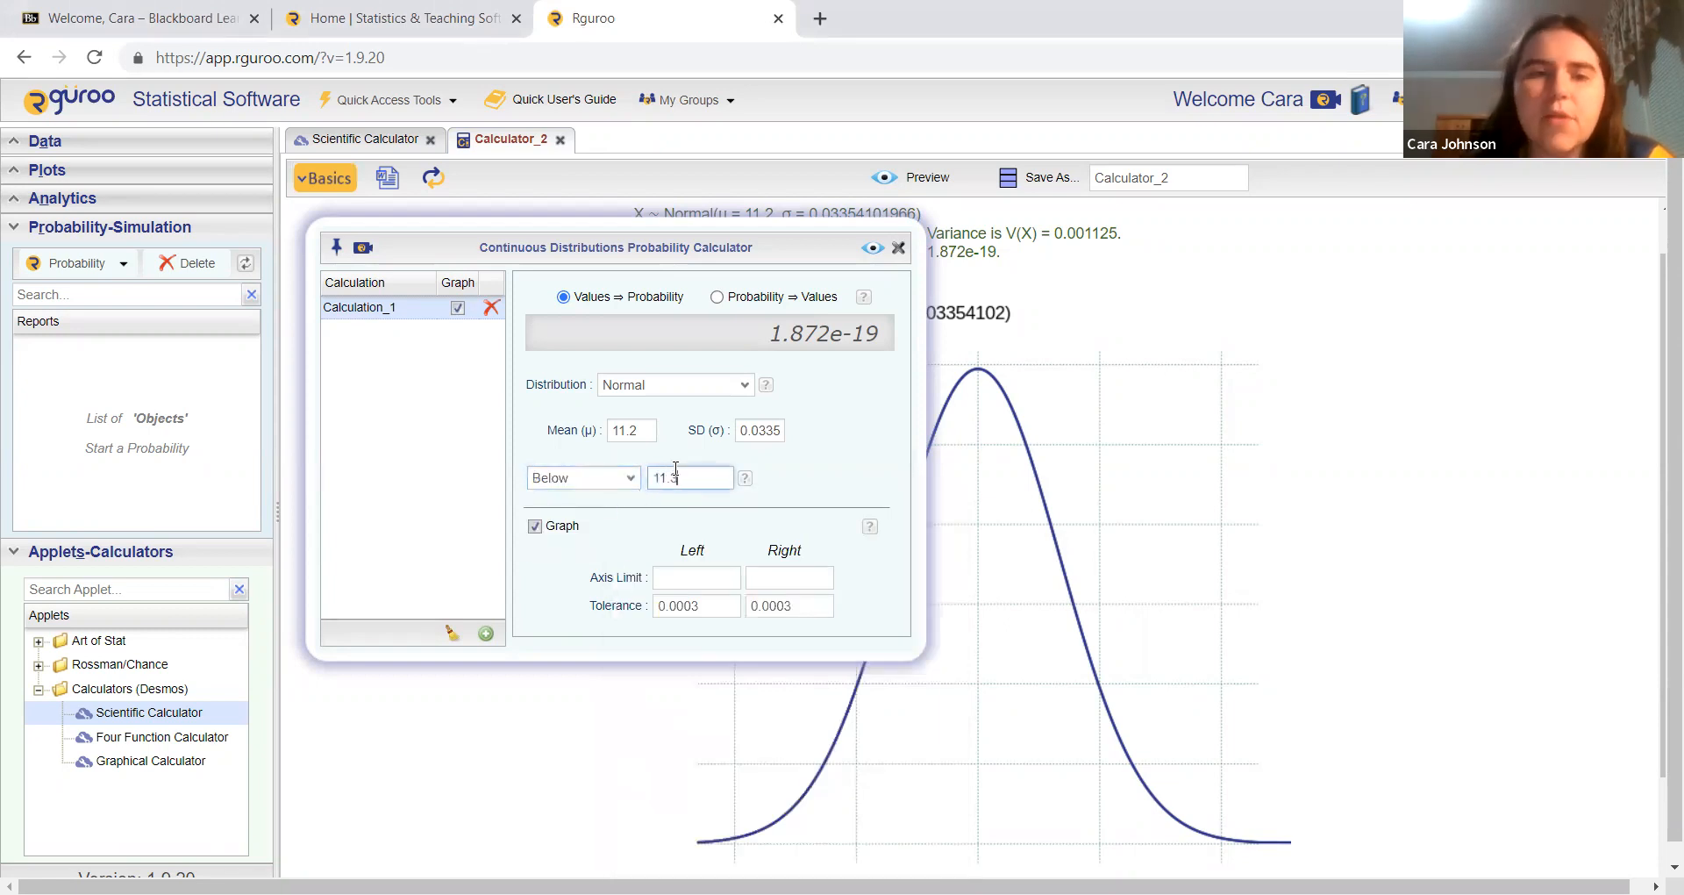
{"action": "left_click", "coordinate": [871, 248]}
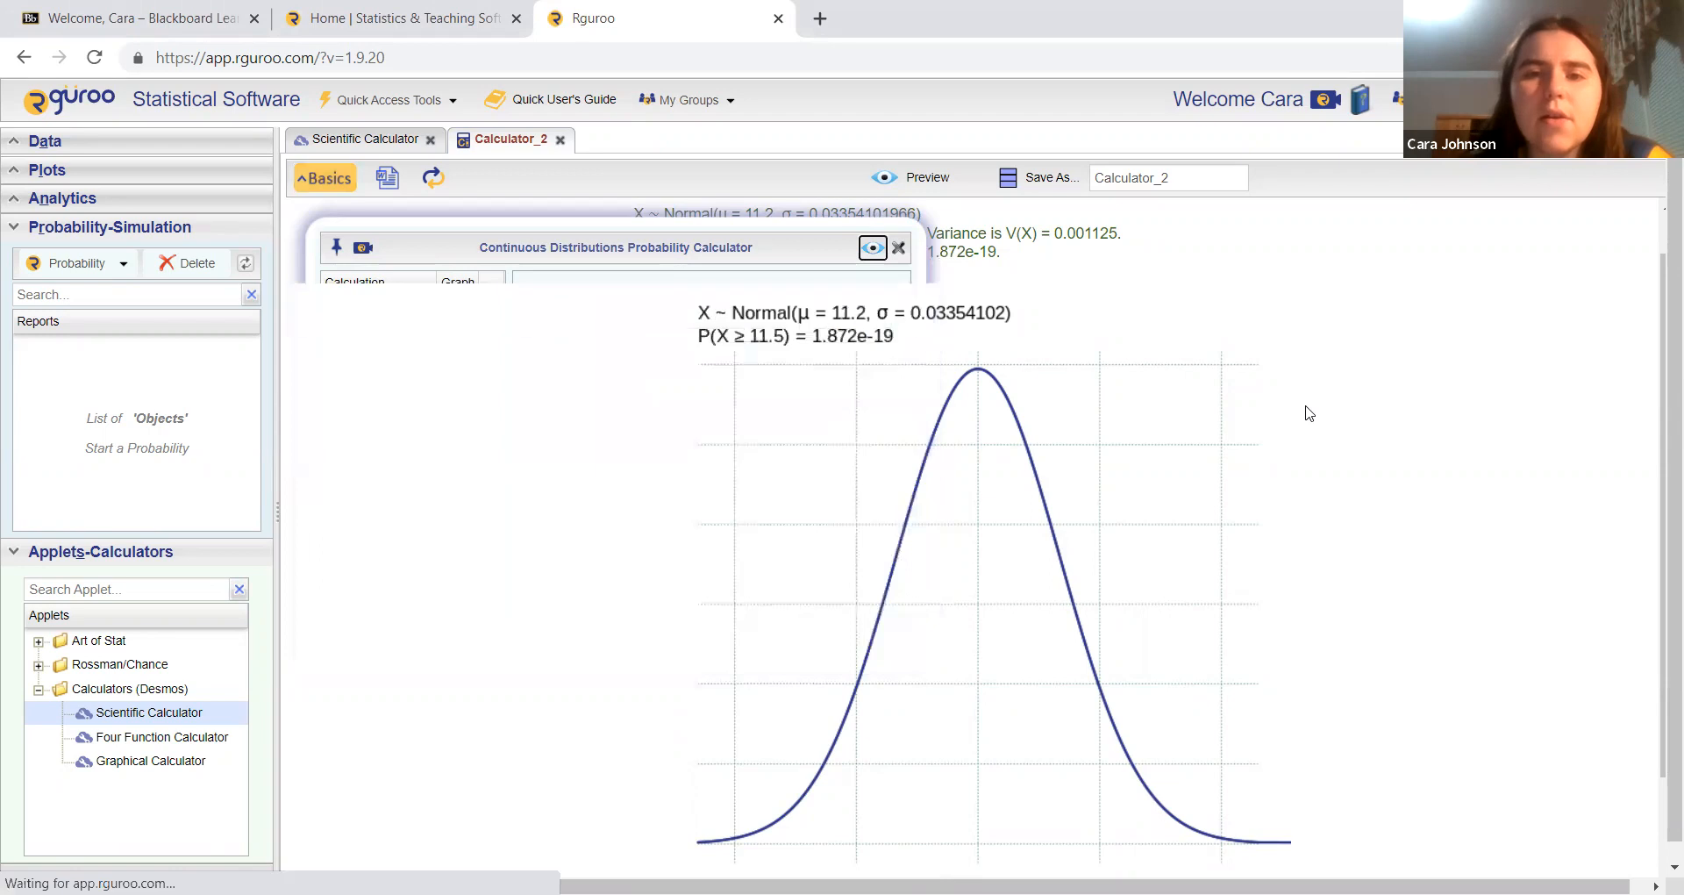
{"action": "scroll", "coordinate": [1308, 413], "scroll_direction": "down", "scroll_amount": 1}
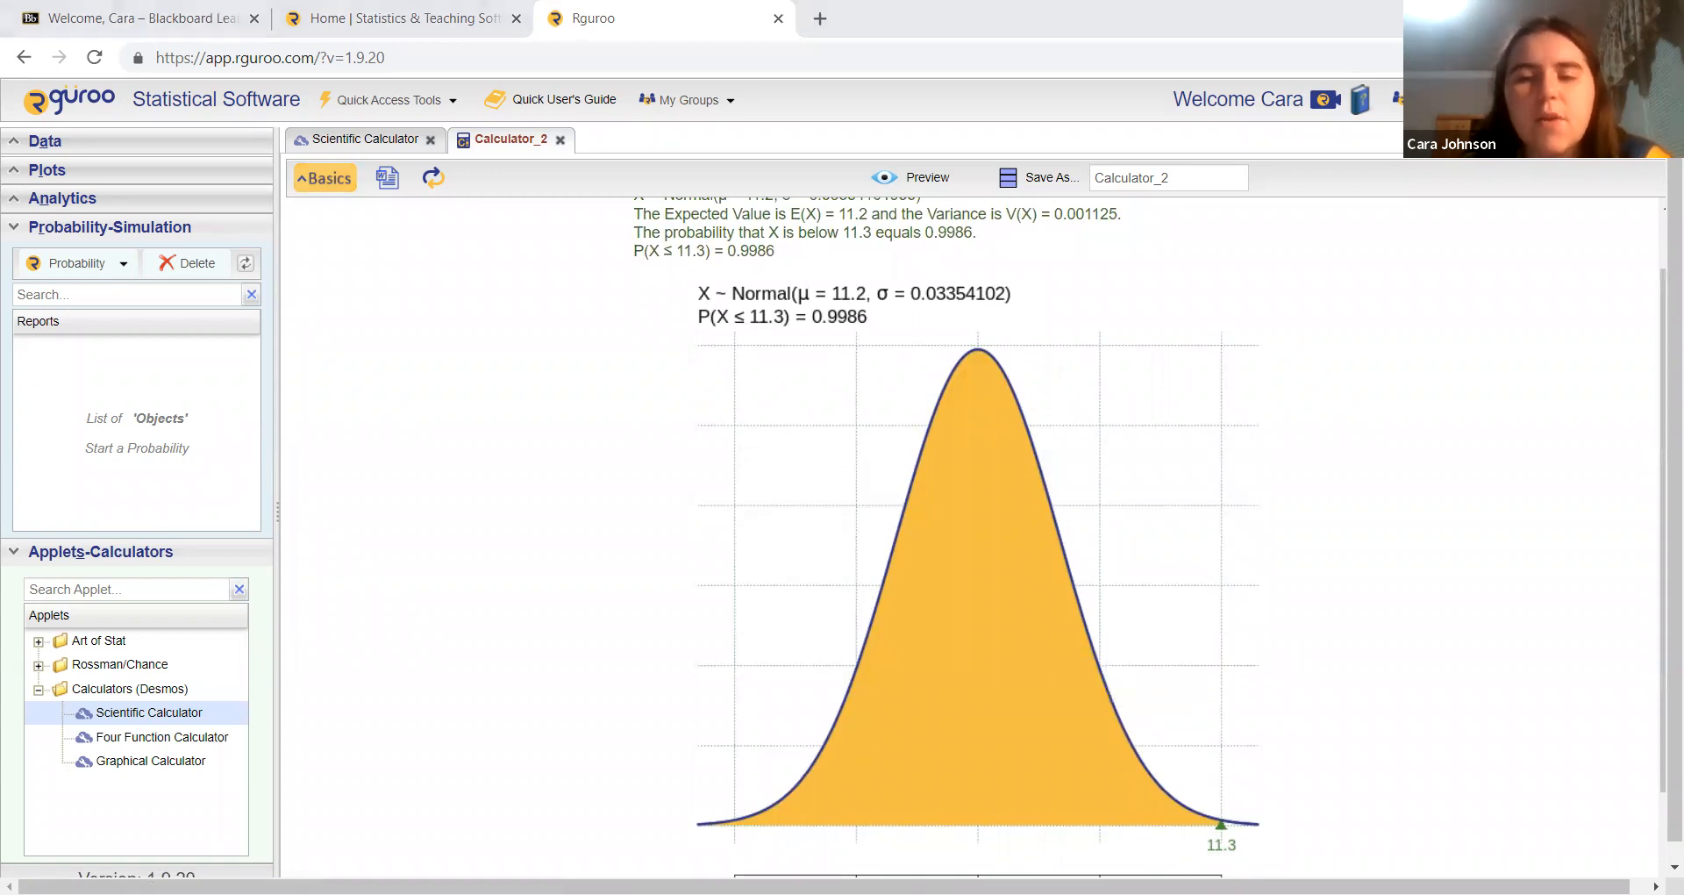
Step: Calculate and preview the probability that X is between 11.15 and 11.25
{"action": "left_click", "coordinate": [325, 178]}
{"action": "left_click", "coordinate": [614, 477]}
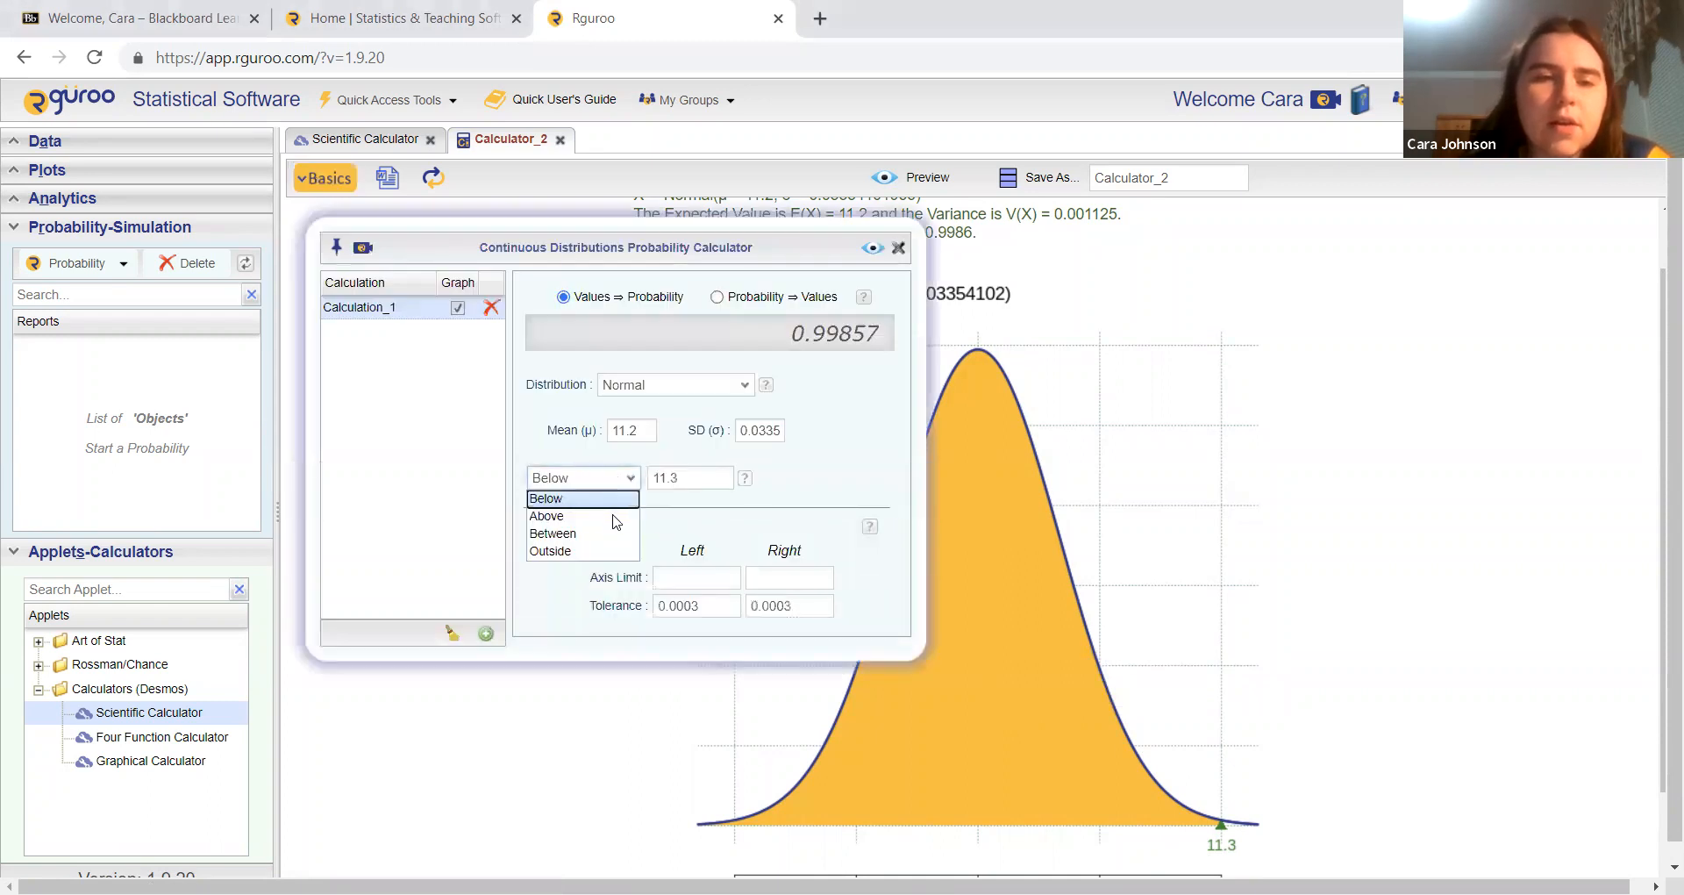
{"action": "left_click", "coordinate": [614, 533]}
{"action": "left_click", "coordinate": [665, 482]}
{"action": "type", "text": "11.15"}
{"action": "key", "text": "Tab"}
{"action": "type", "text": "11.25"}
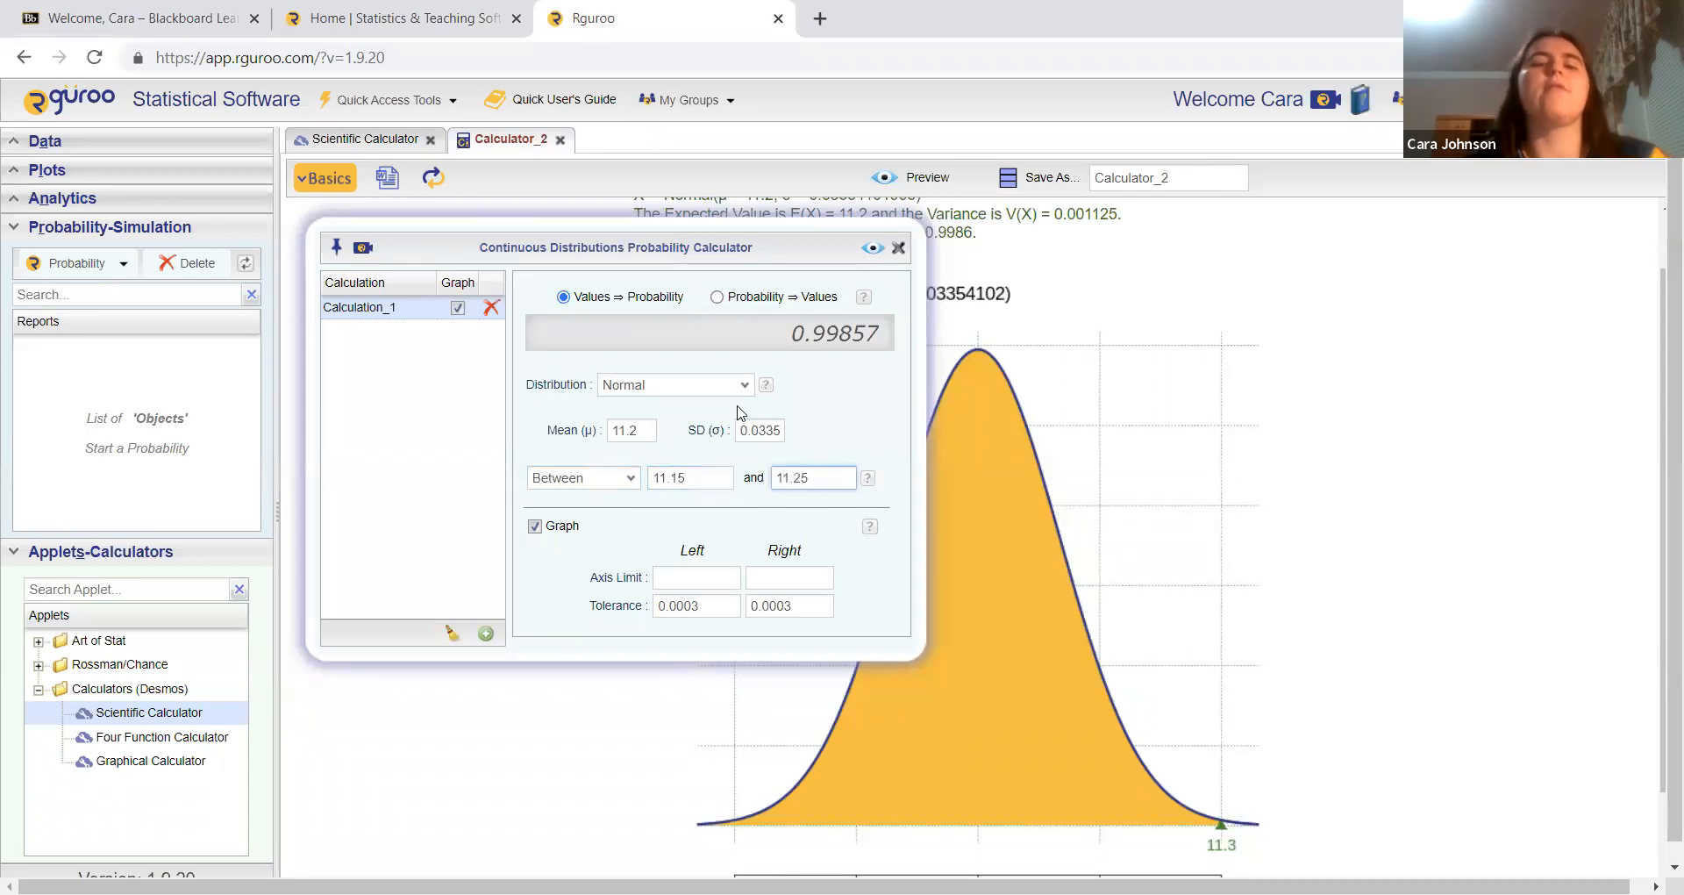
{"action": "left_click", "coordinate": [871, 249]}
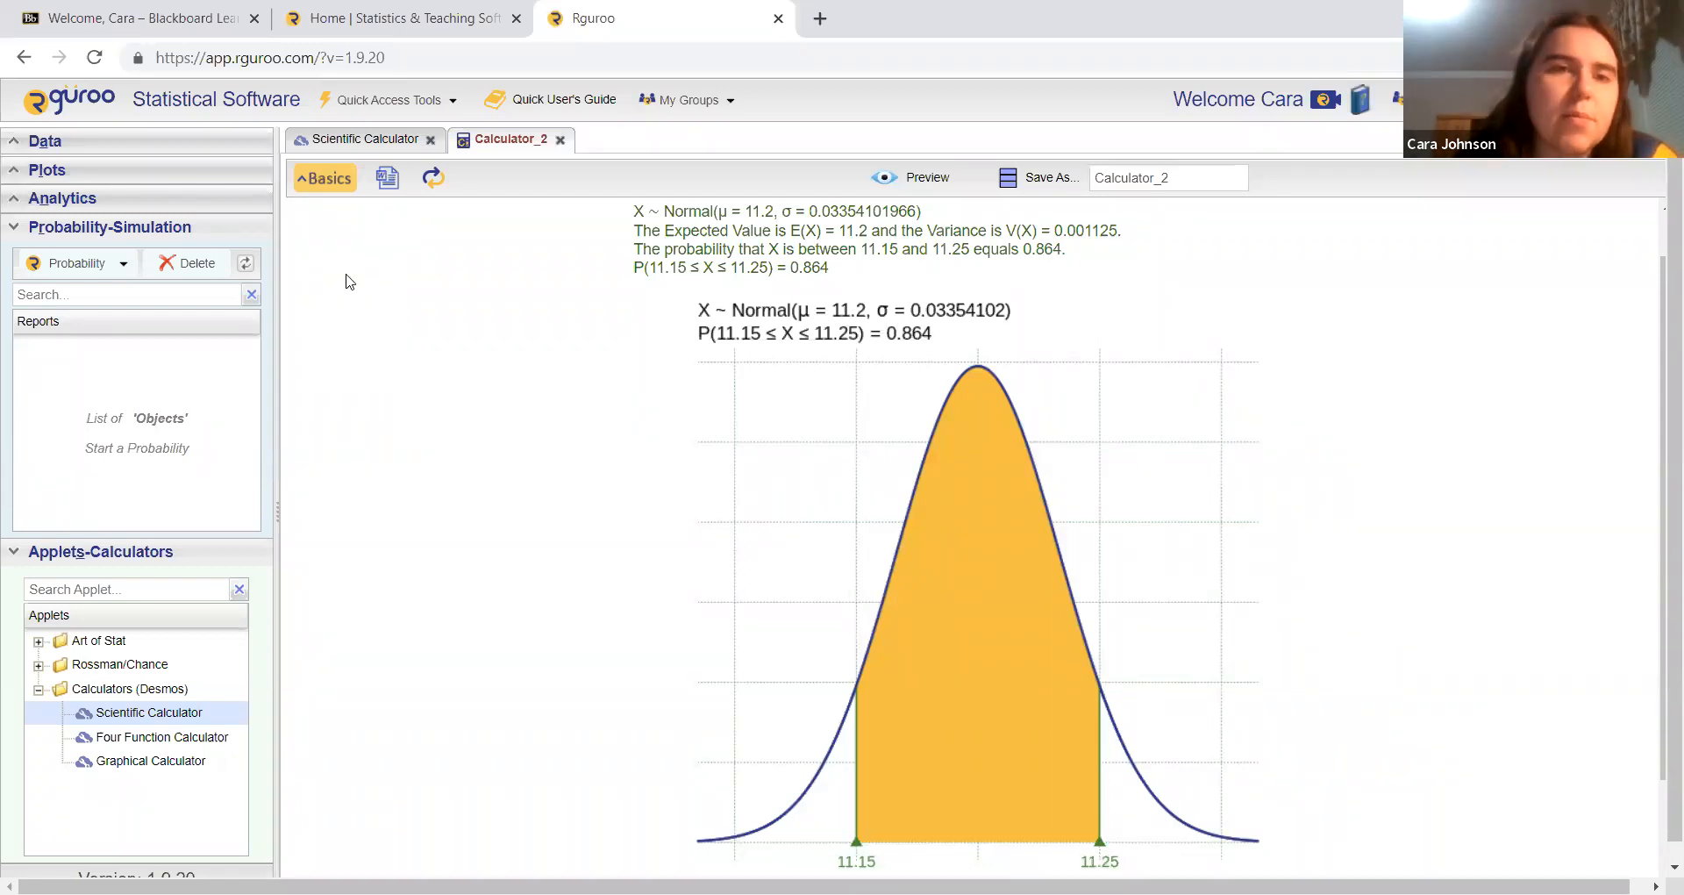
Step: Switch to calculating values from probability and preview the cutoff for a lower tail of 0.29
{"action": "left_click", "coordinate": [329, 180]}
{"action": "left_click", "coordinate": [628, 478]}
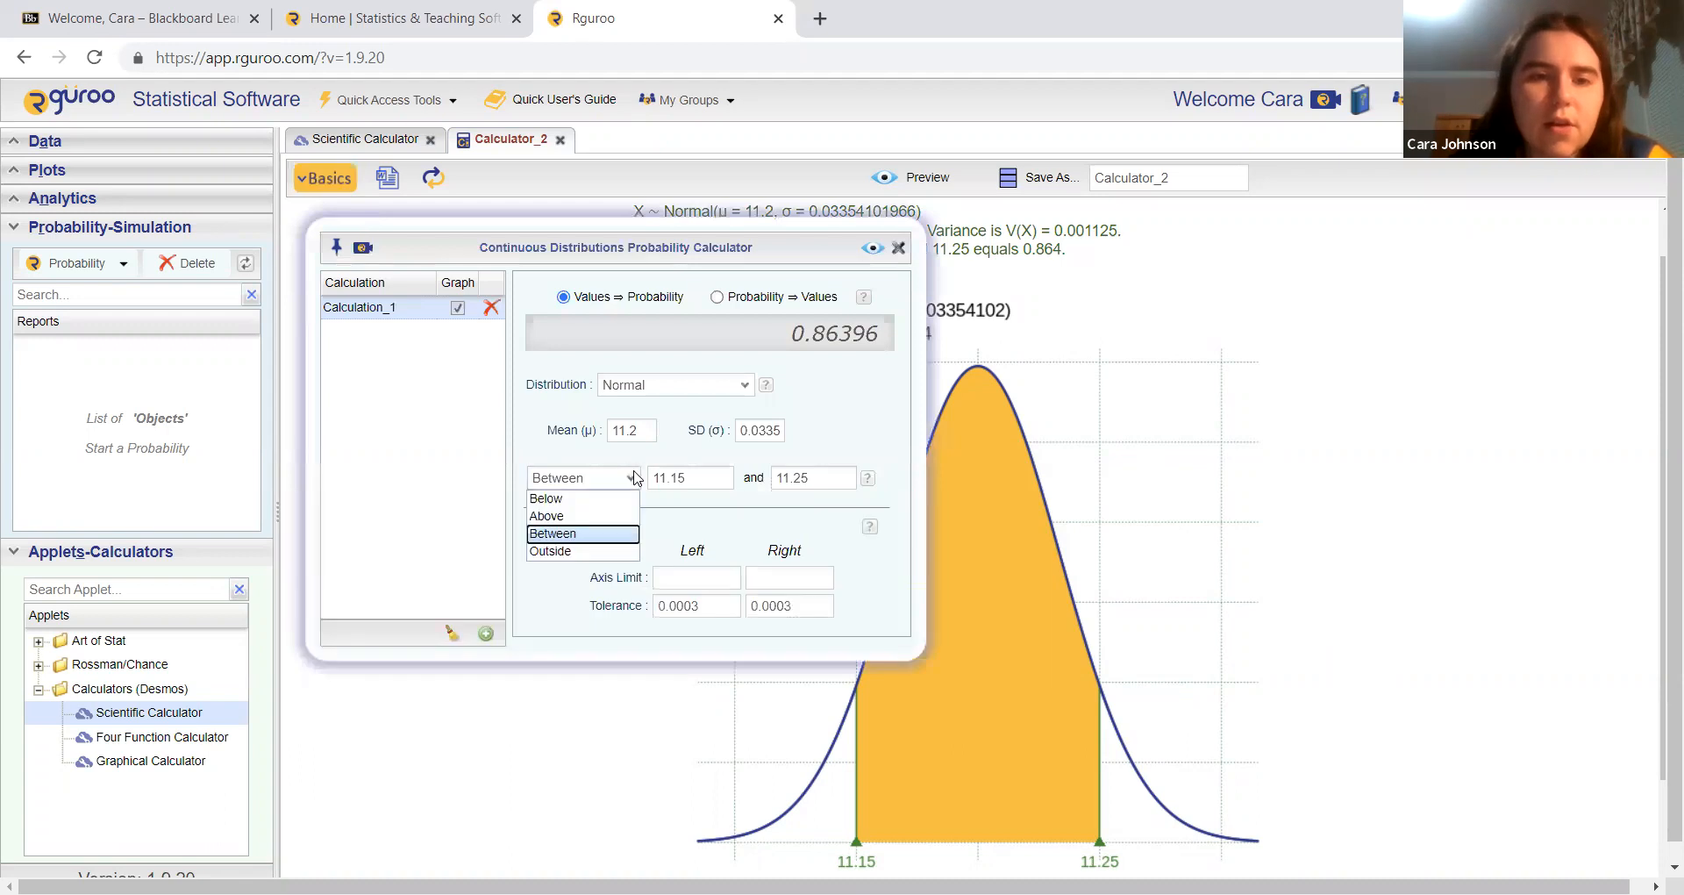
{"action": "left_click", "coordinate": [719, 301]}
{"action": "left_click", "coordinate": [717, 299]}
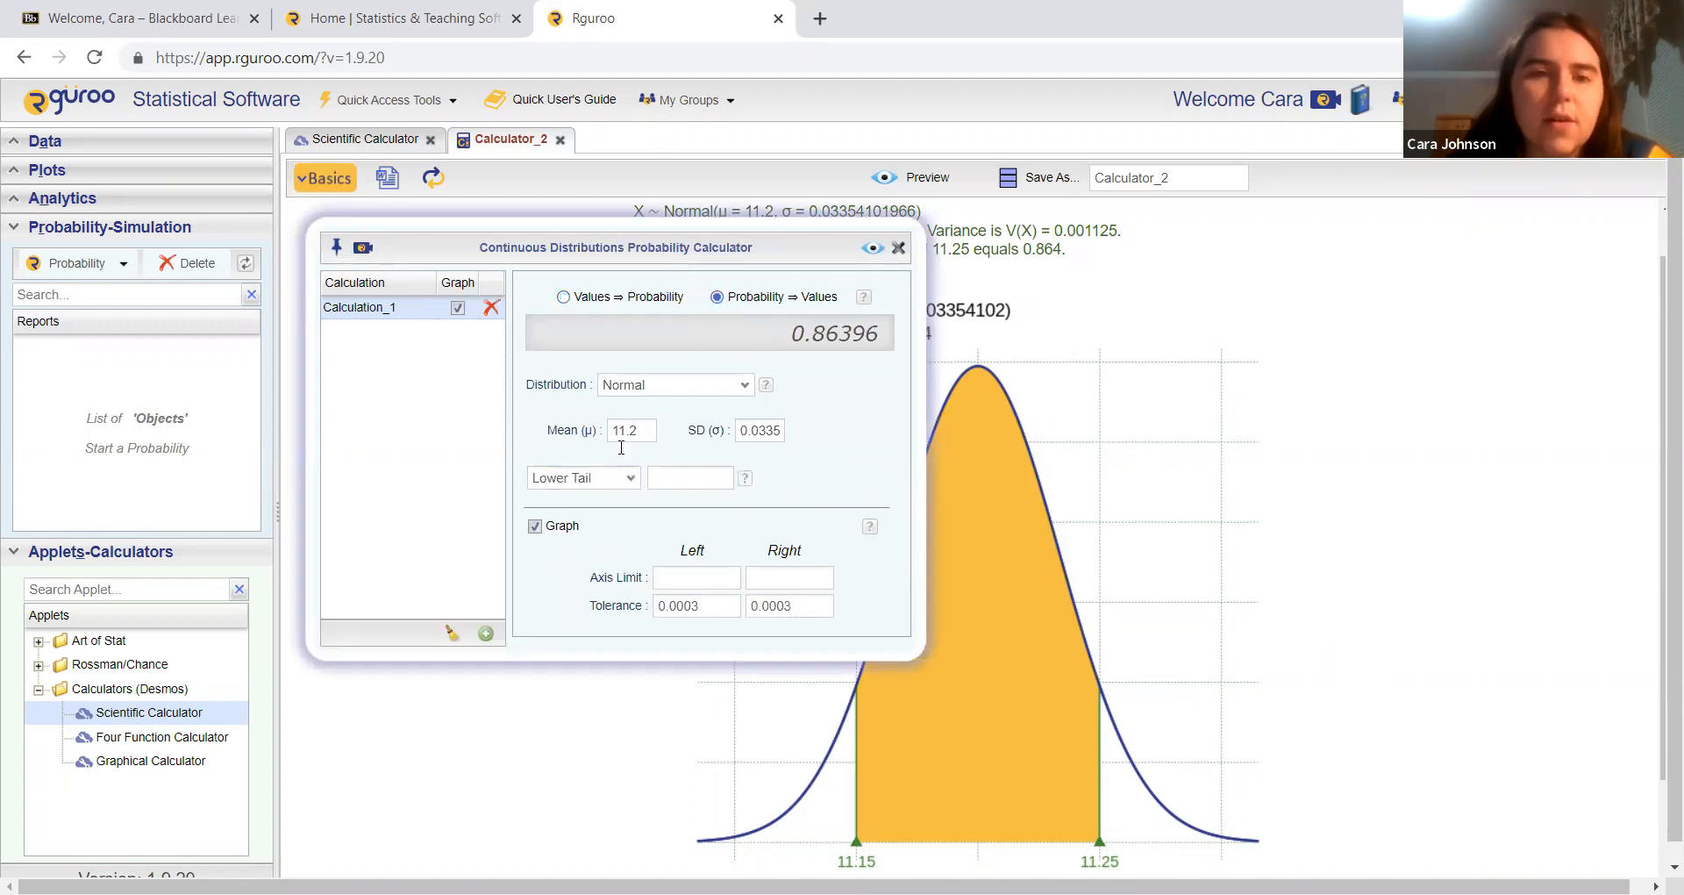
{"action": "left_click", "coordinate": [685, 479]}
{"action": "type", "text": "0.29"}
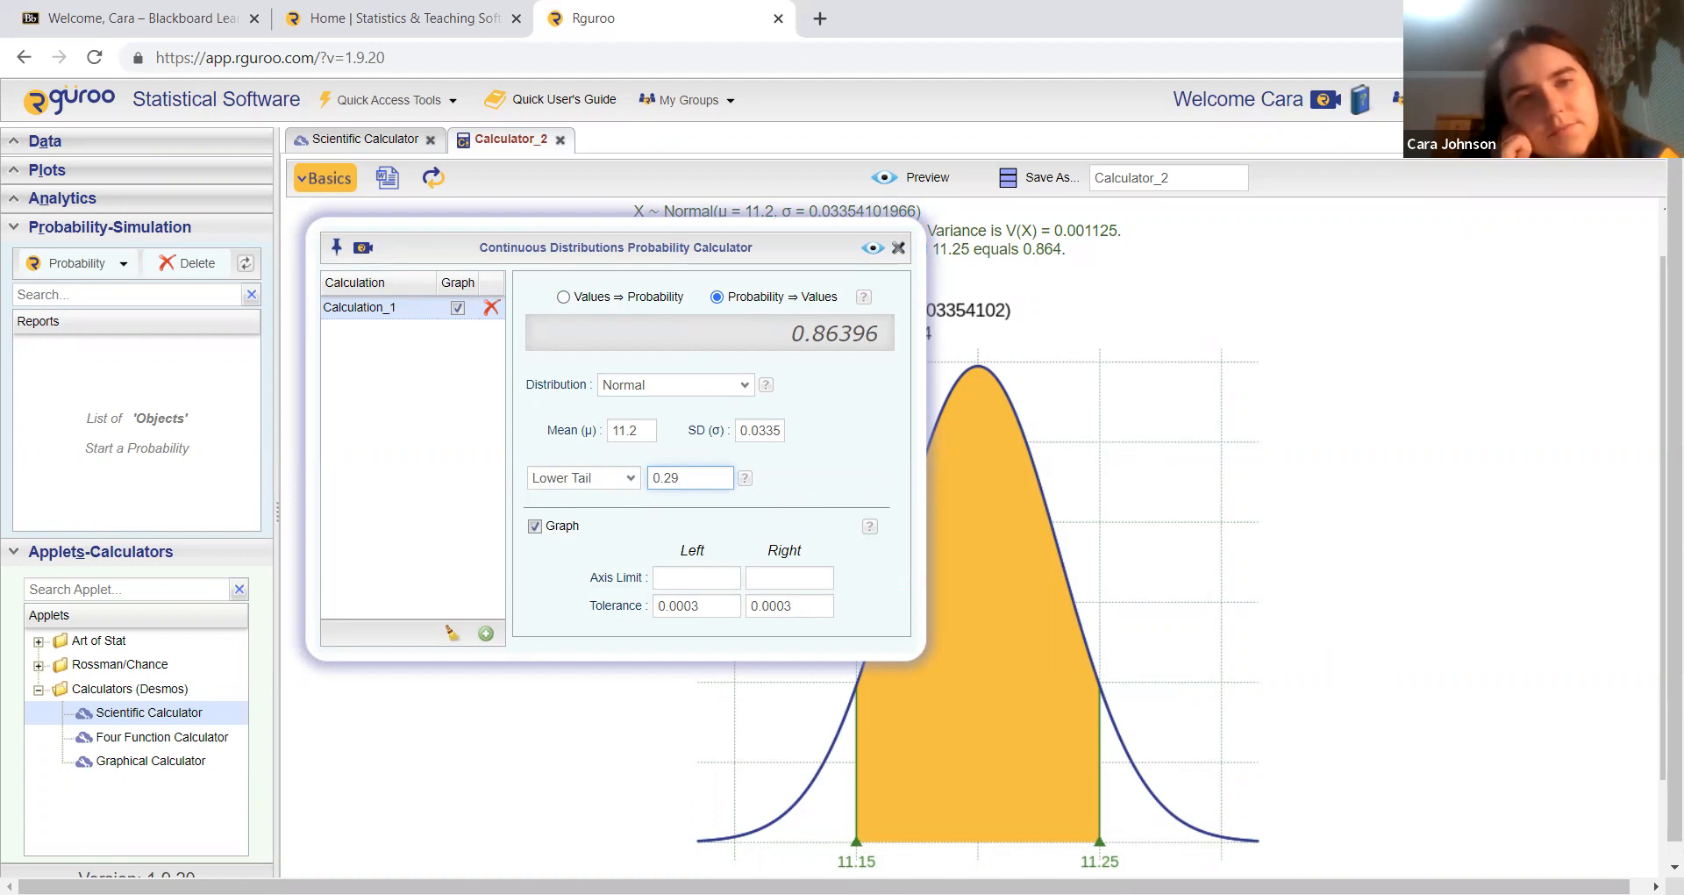
{"action": "left_click", "coordinate": [871, 249]}
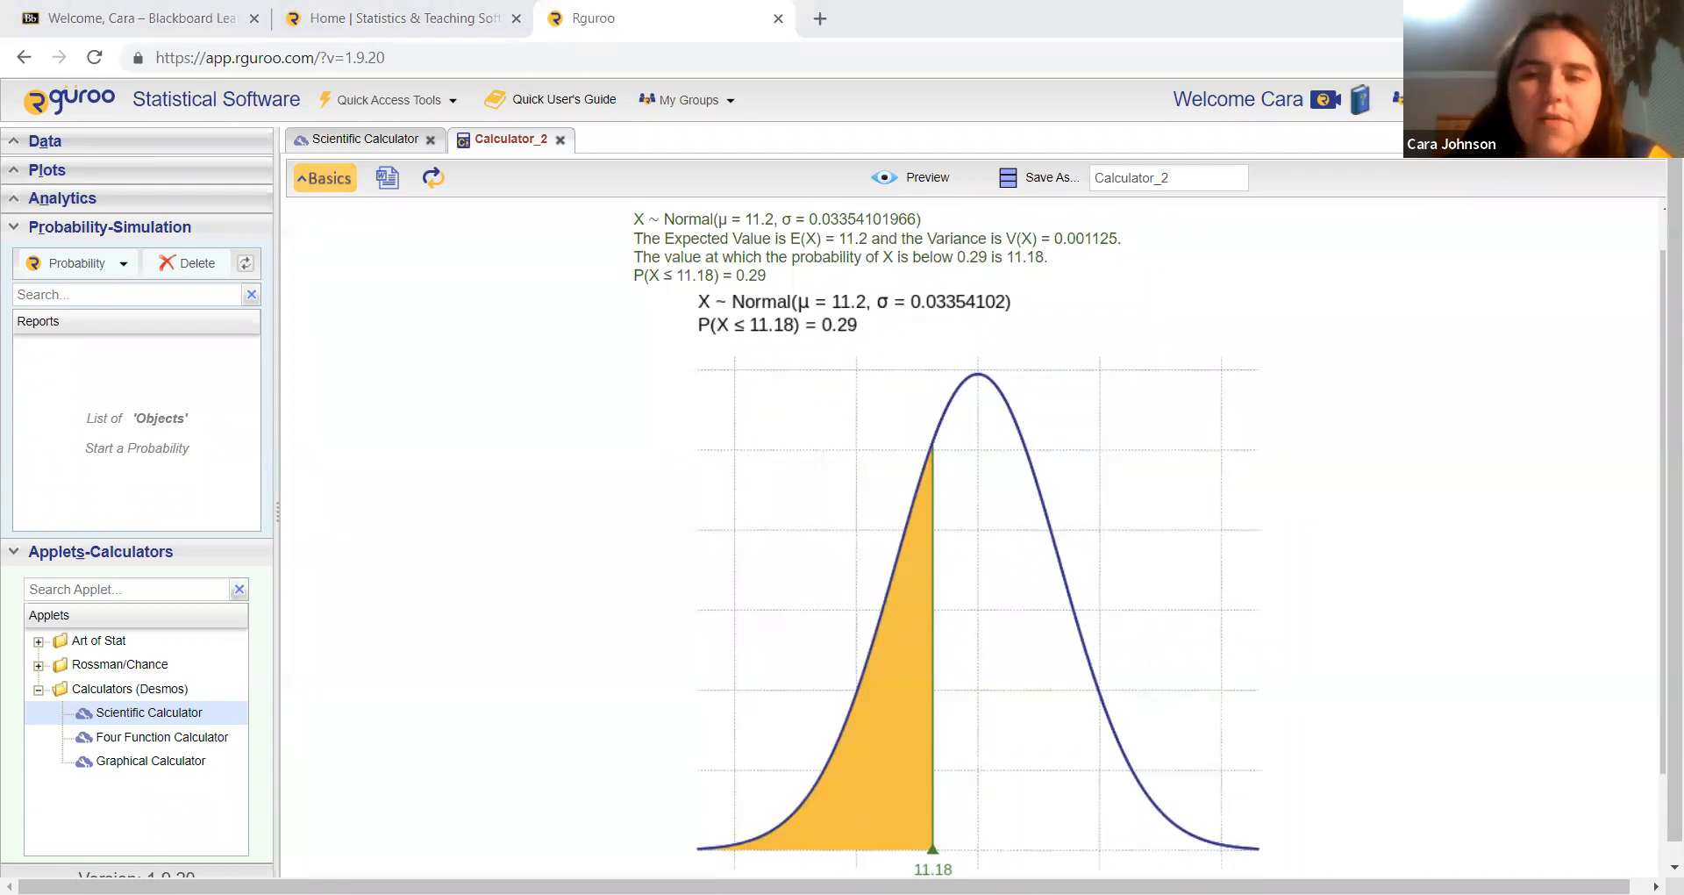
Step: Calculate and preview the cutoff value for an upper tail probability of 0.58
{"action": "left_click", "coordinate": [326, 178]}
{"action": "left_click", "coordinate": [616, 478]}
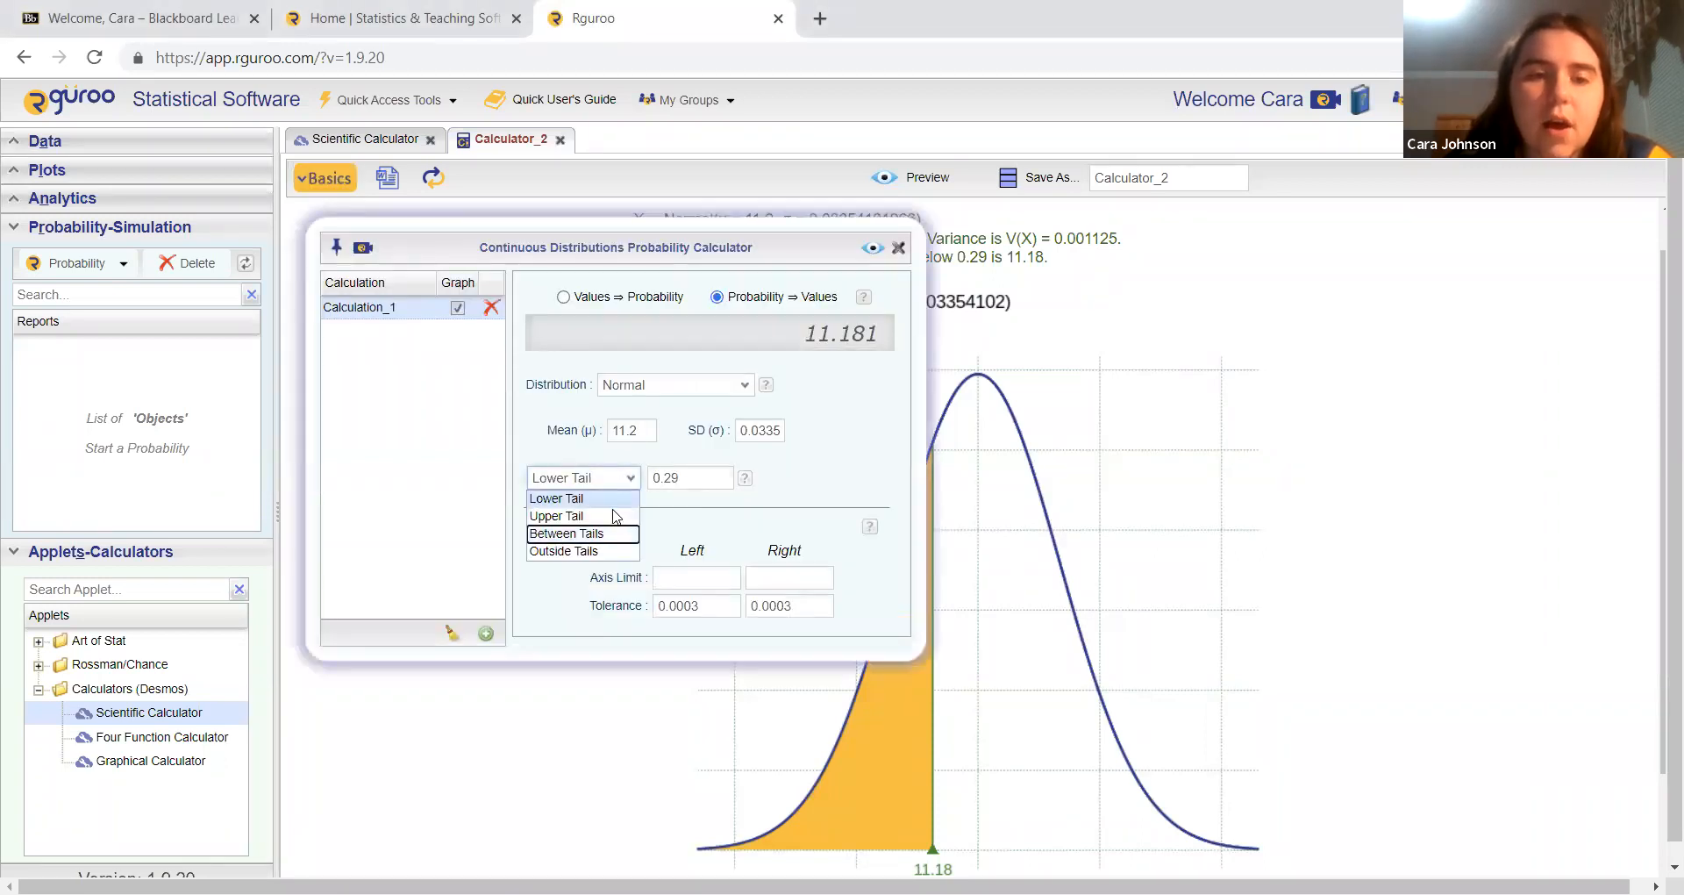
{"action": "left_click", "coordinate": [603, 514]}
{"action": "left_click", "coordinate": [681, 478]}
{"action": "type", "text": "0.58"}
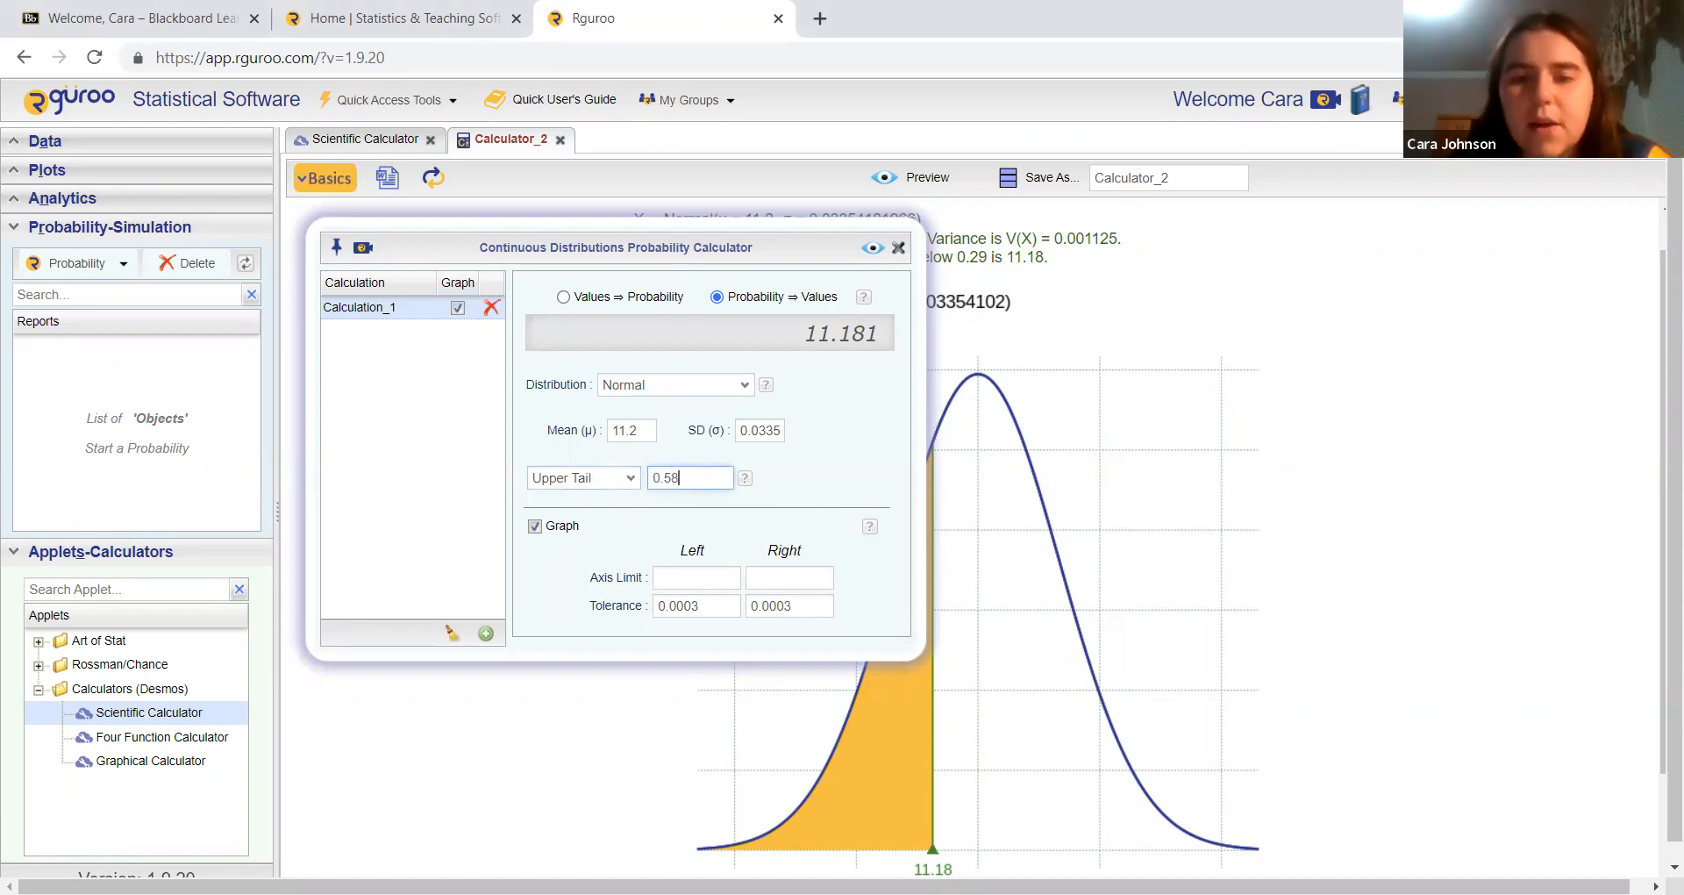
{"action": "left_click", "coordinate": [872, 249]}
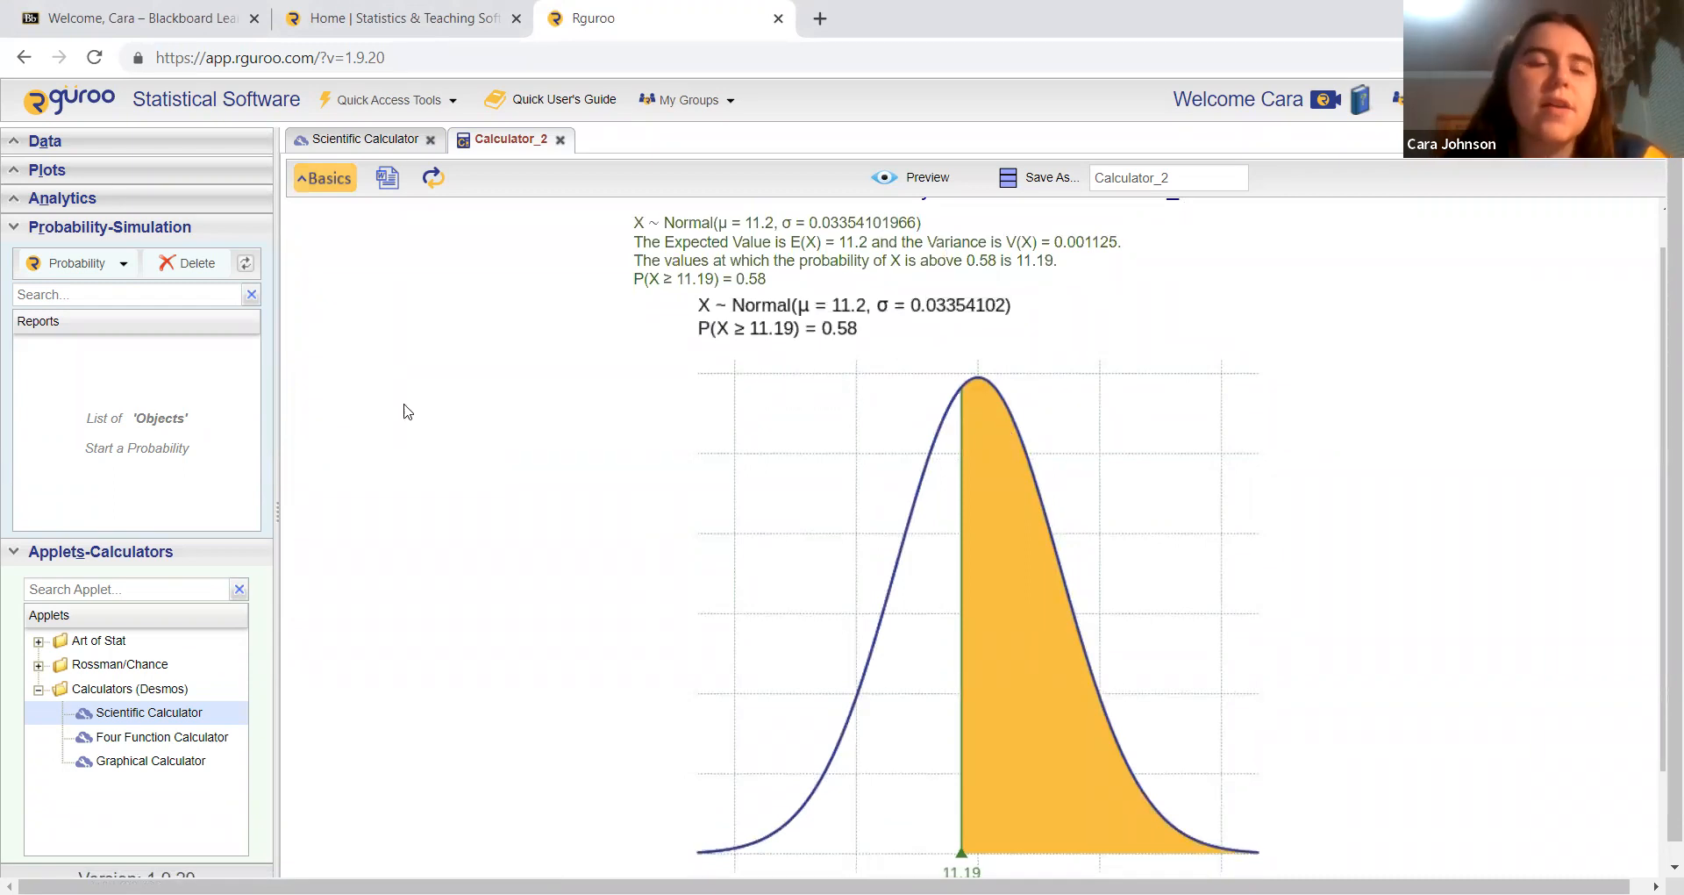
Step: Calculate and preview the values between tails, with a probability of 0.025 in each tail
{"action": "left_click", "coordinate": [330, 179]}
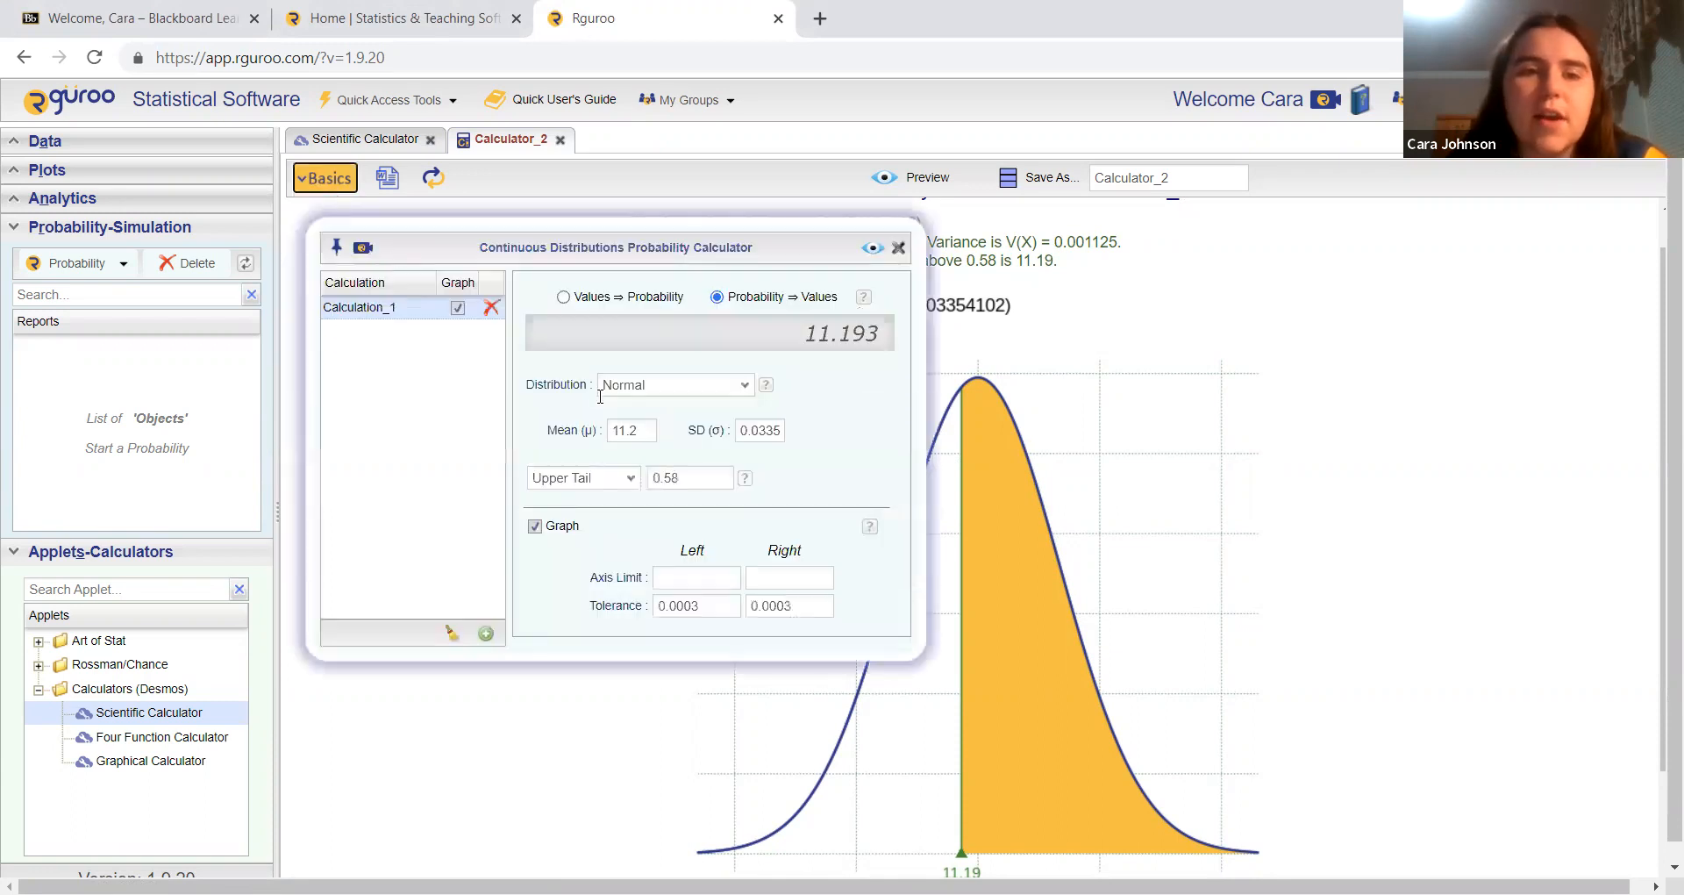
{"action": "left_click", "coordinate": [628, 478]}
{"action": "left_click", "coordinate": [620, 533]}
{"action": "left_click", "coordinate": [673, 479]}
{"action": "type", "text": "0.025"}
{"action": "left_click", "coordinate": [823, 479]}
{"action": "type", "text": "0.025"}
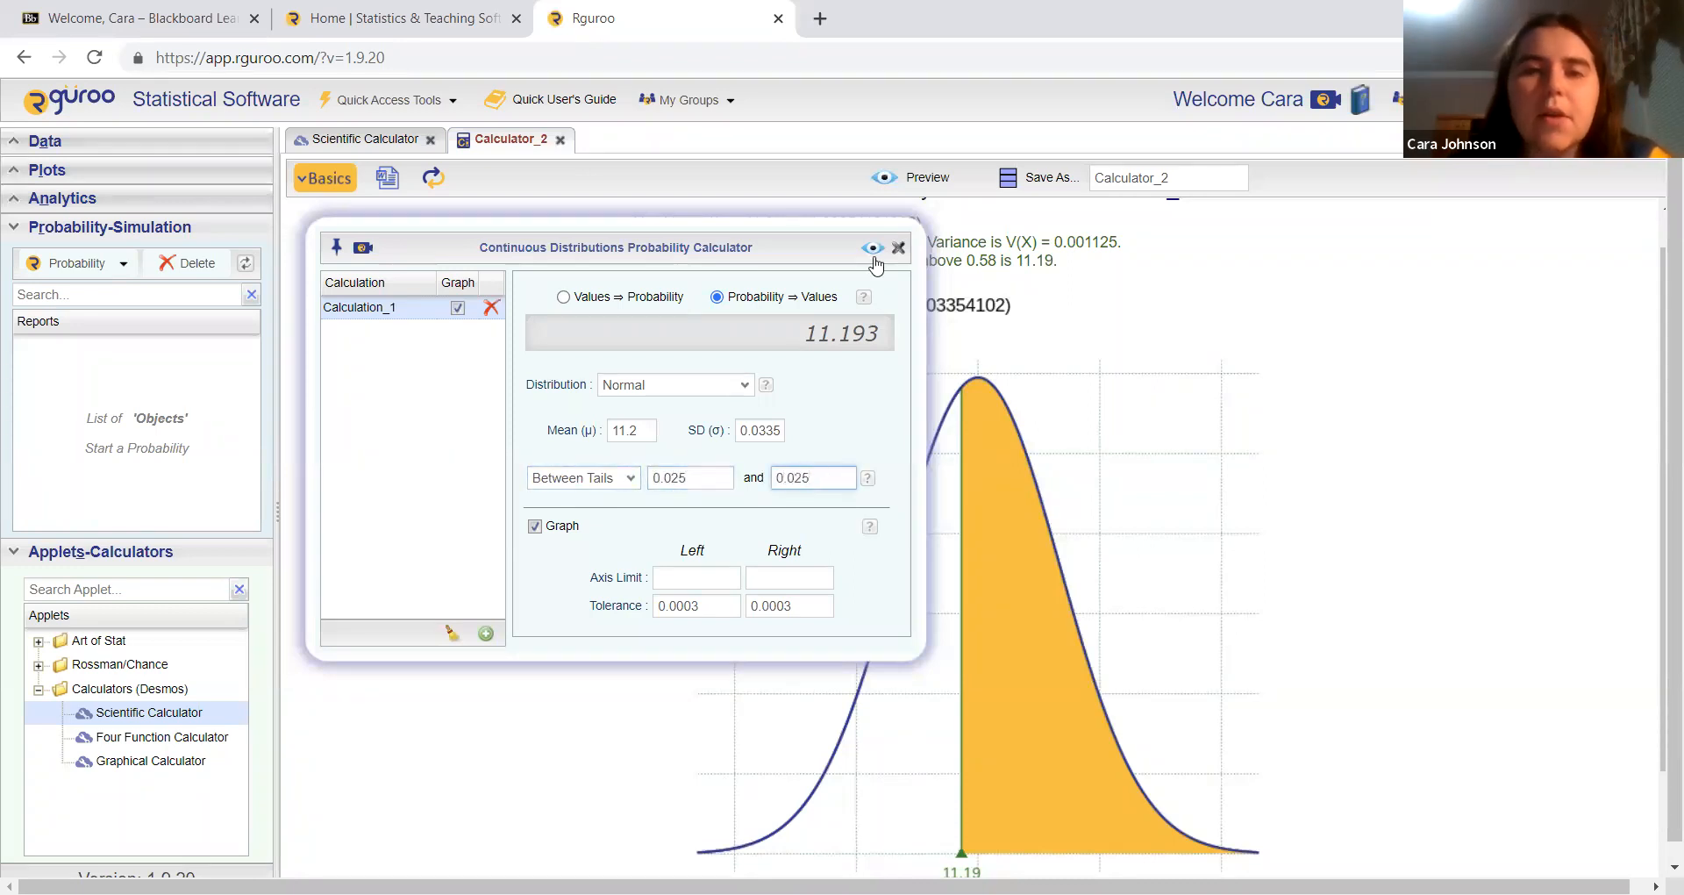
{"action": "left_click", "coordinate": [871, 249]}
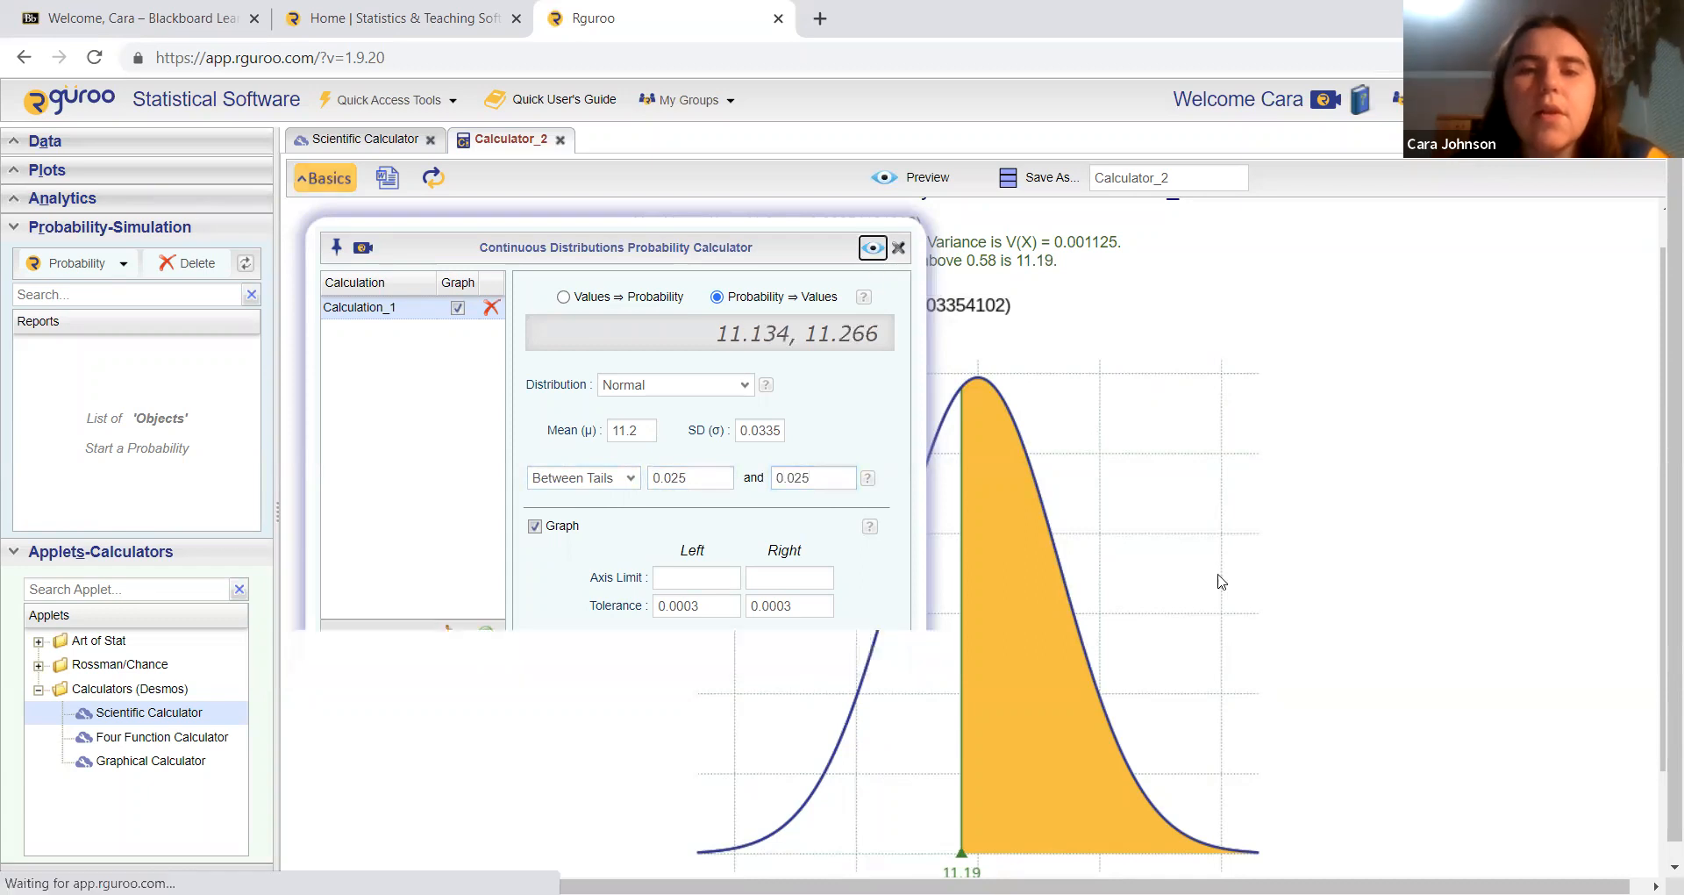
{"action": "scroll", "coordinate": [1219, 581], "scroll_direction": "down", "scroll_amount": 1}
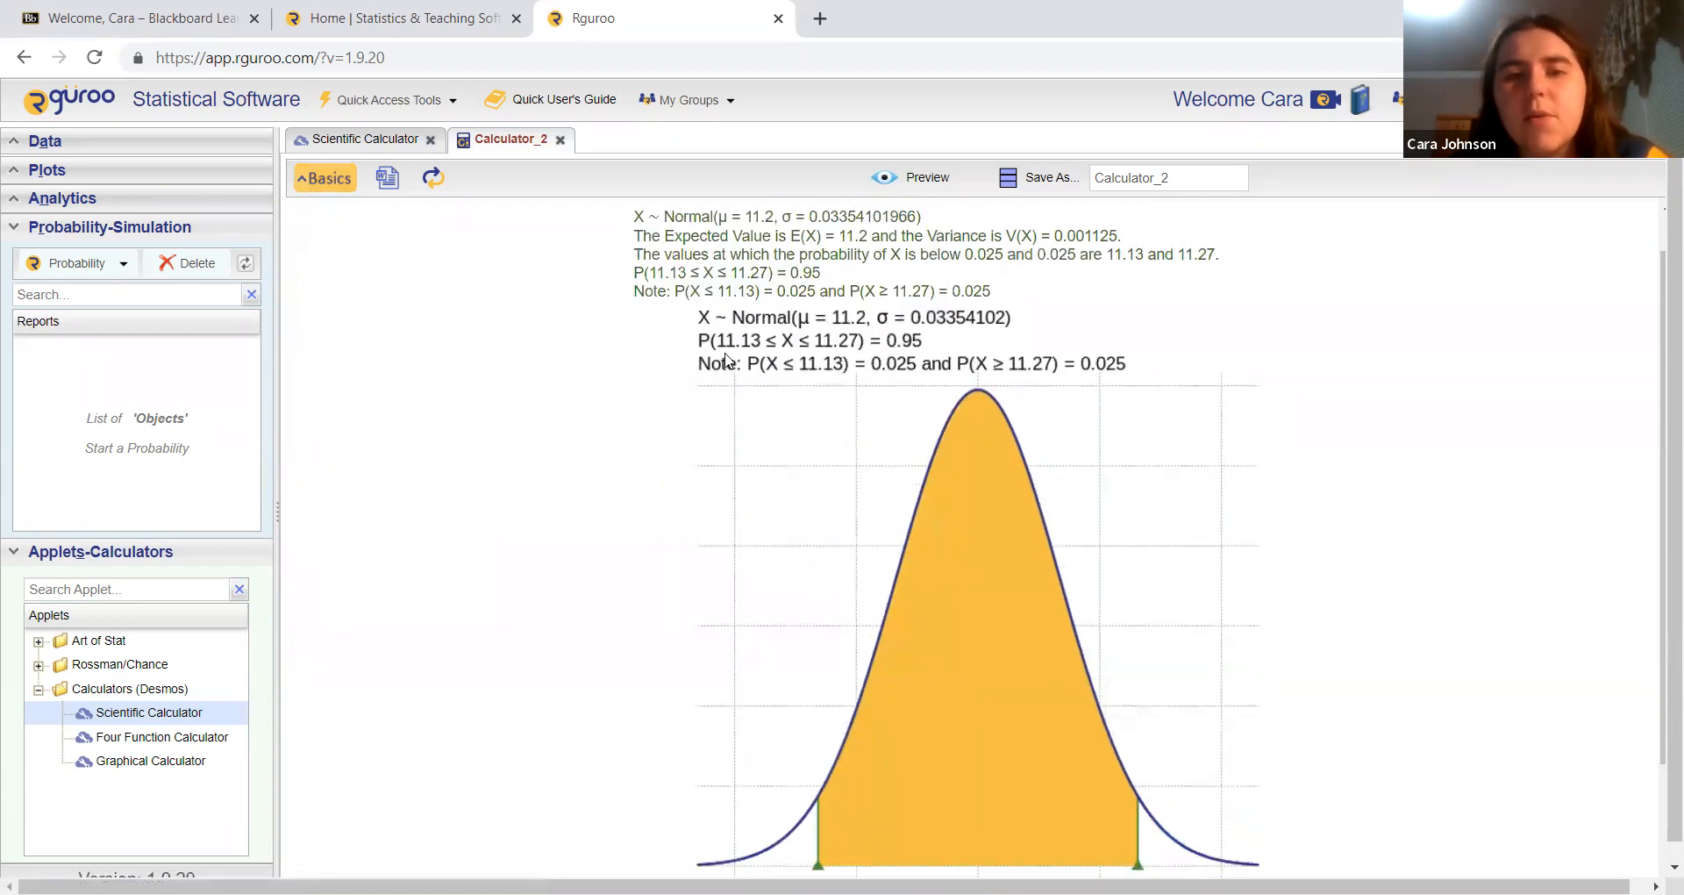
{"action": "scroll", "coordinate": [1052, 390], "scroll_direction": "down", "scroll_amount": 1}
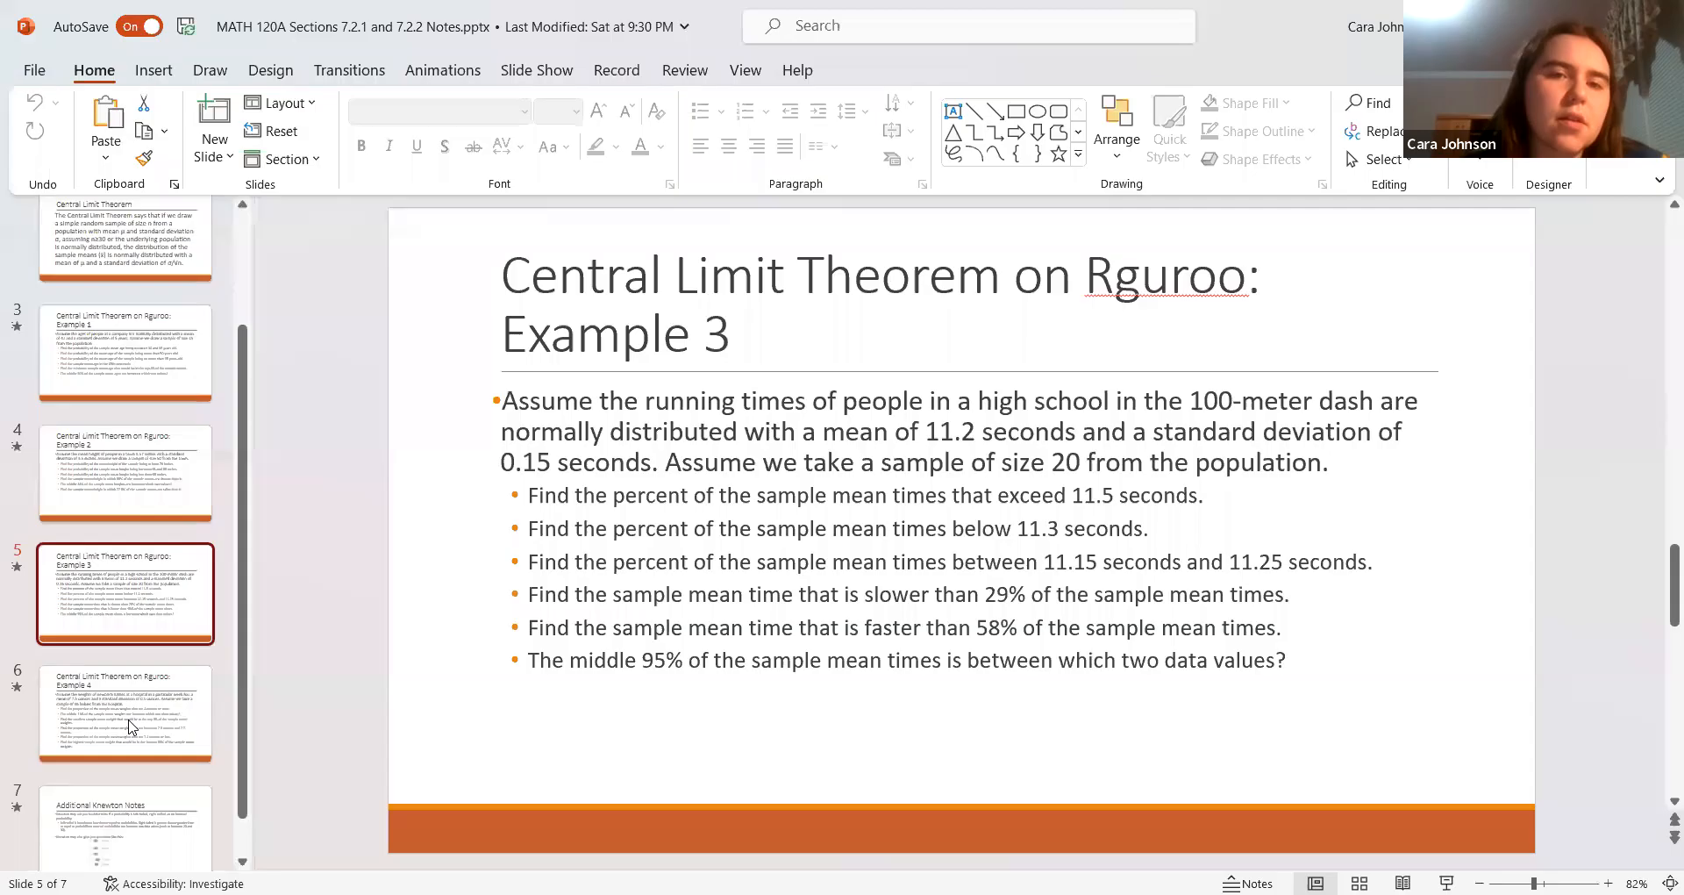
Step: Show the Example 4 slide in PowerPoint, and compute 0.5 divided by the square root of 35 in Rguroo's scientific calculator
{"action": "left_click", "coordinate": [130, 725]}
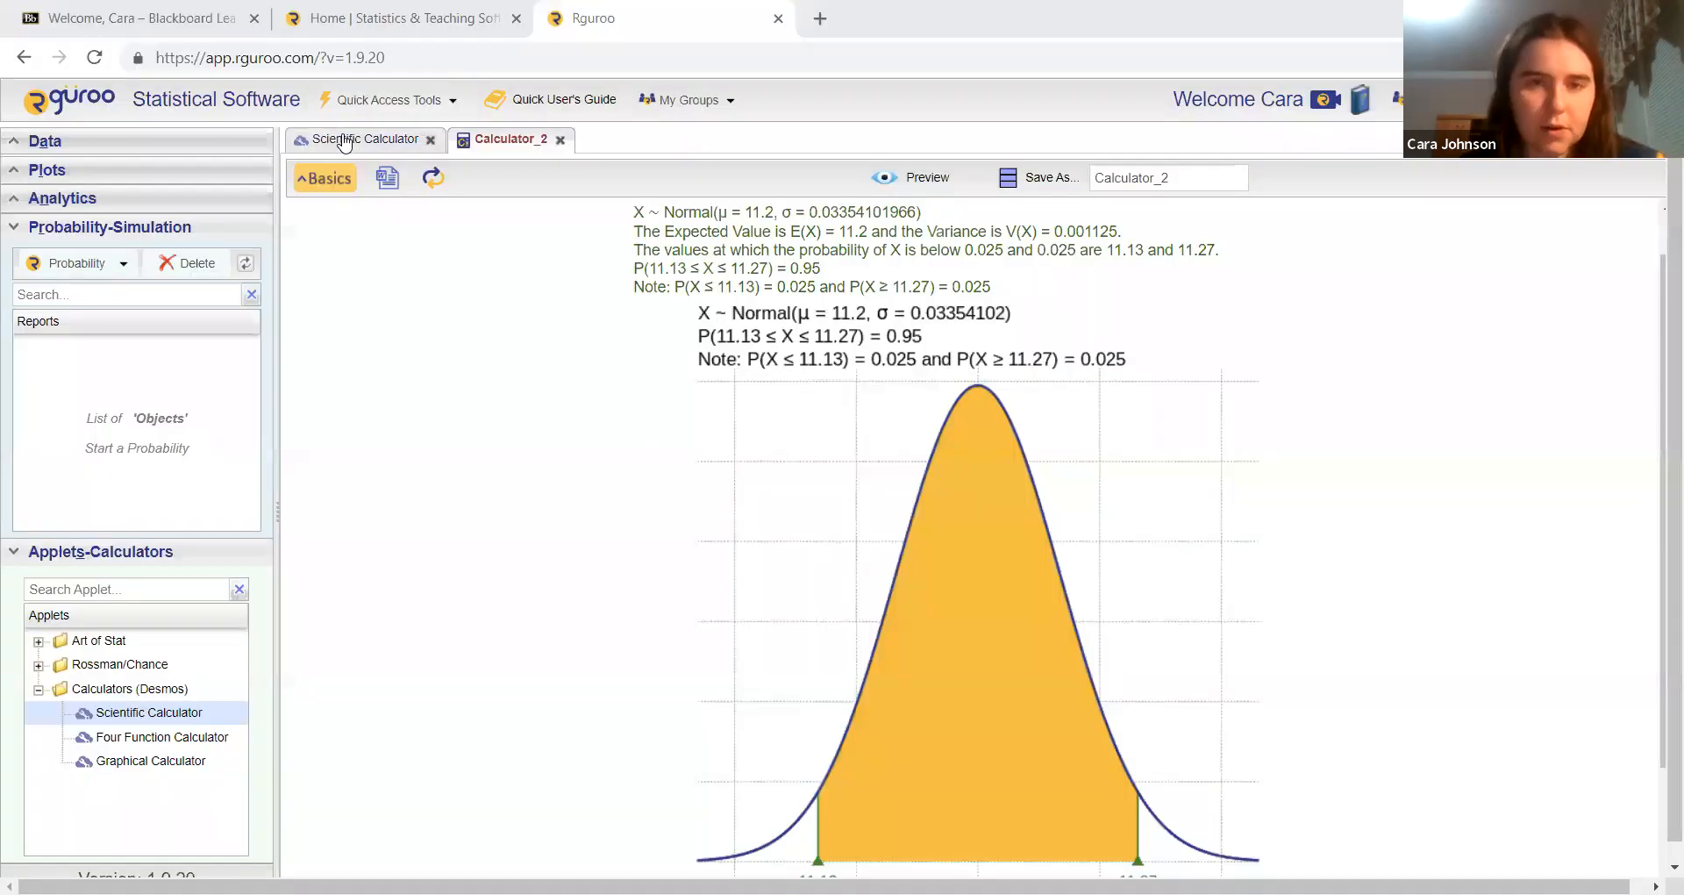
{"action": "left_click", "coordinate": [756, 561]}
{"action": "key", "text": "Return"}
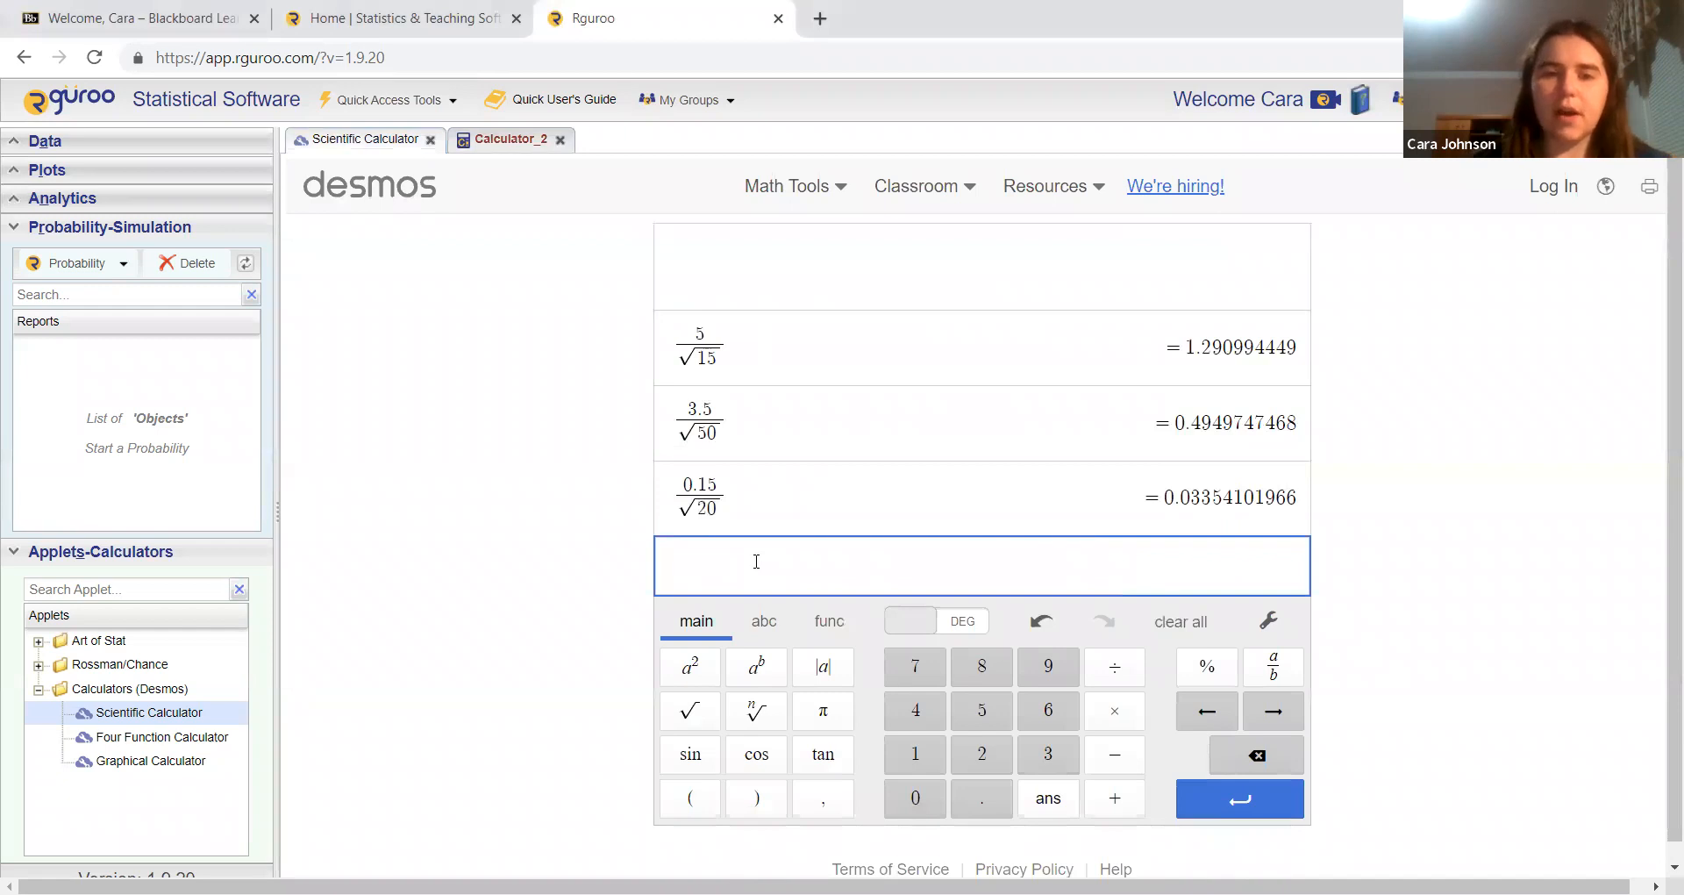
{"action": "type", "text": "0.5/sqrt35"}
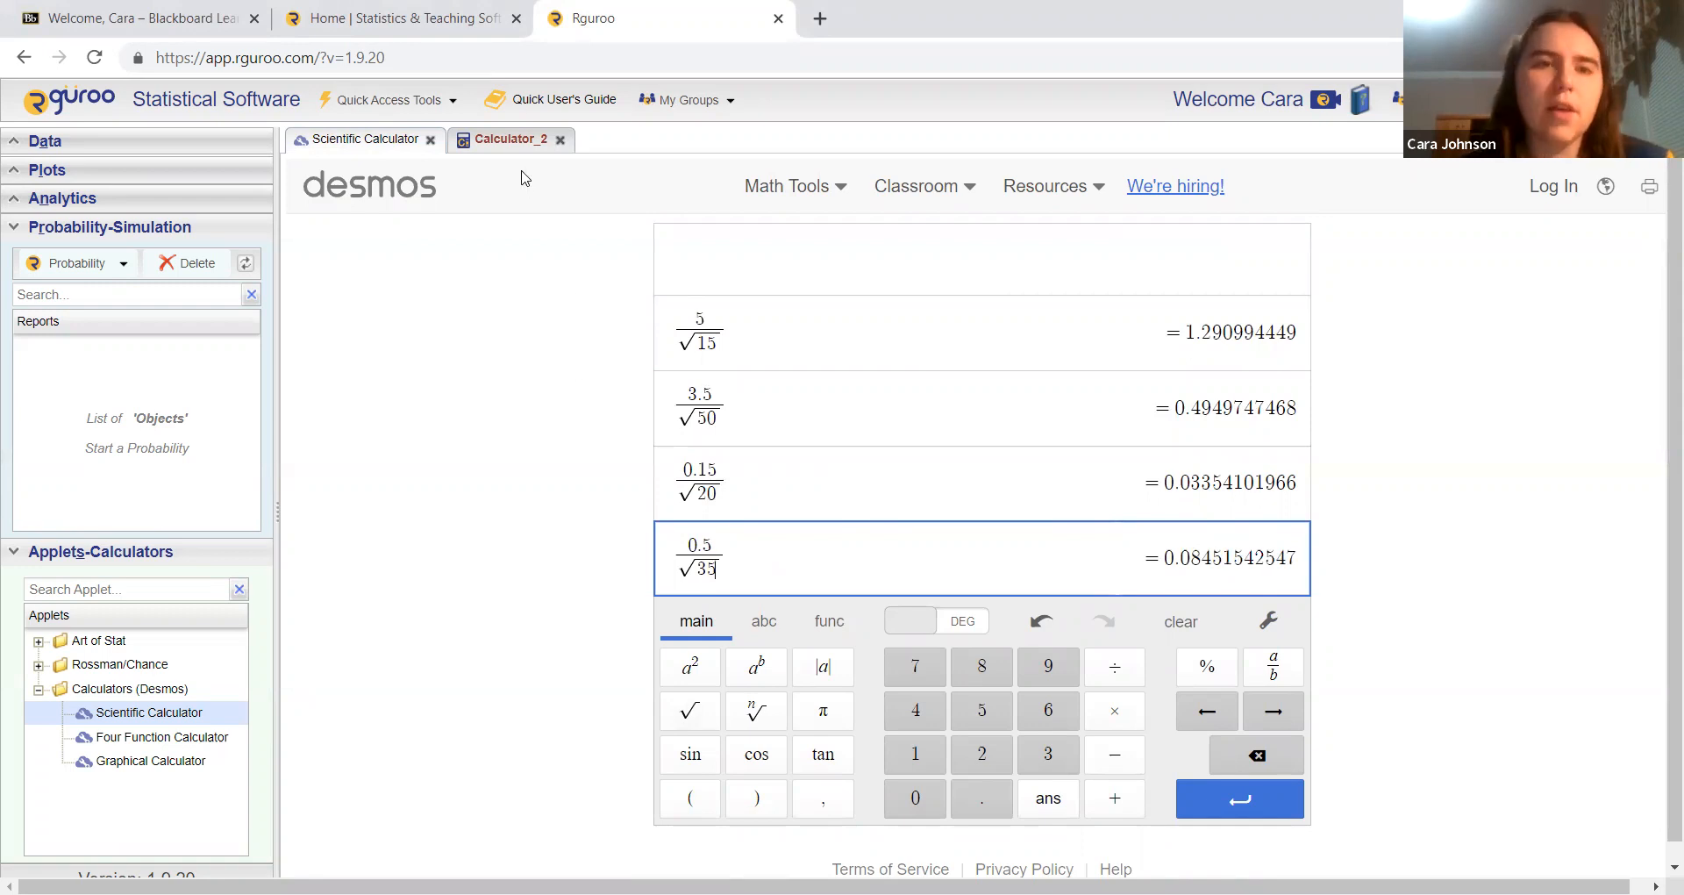
Step: In the continuous distributions probability calculator, set the normal distribution's mean to 7.5 and standard deviation to 0.08451542547
{"action": "left_click", "coordinate": [509, 140]}
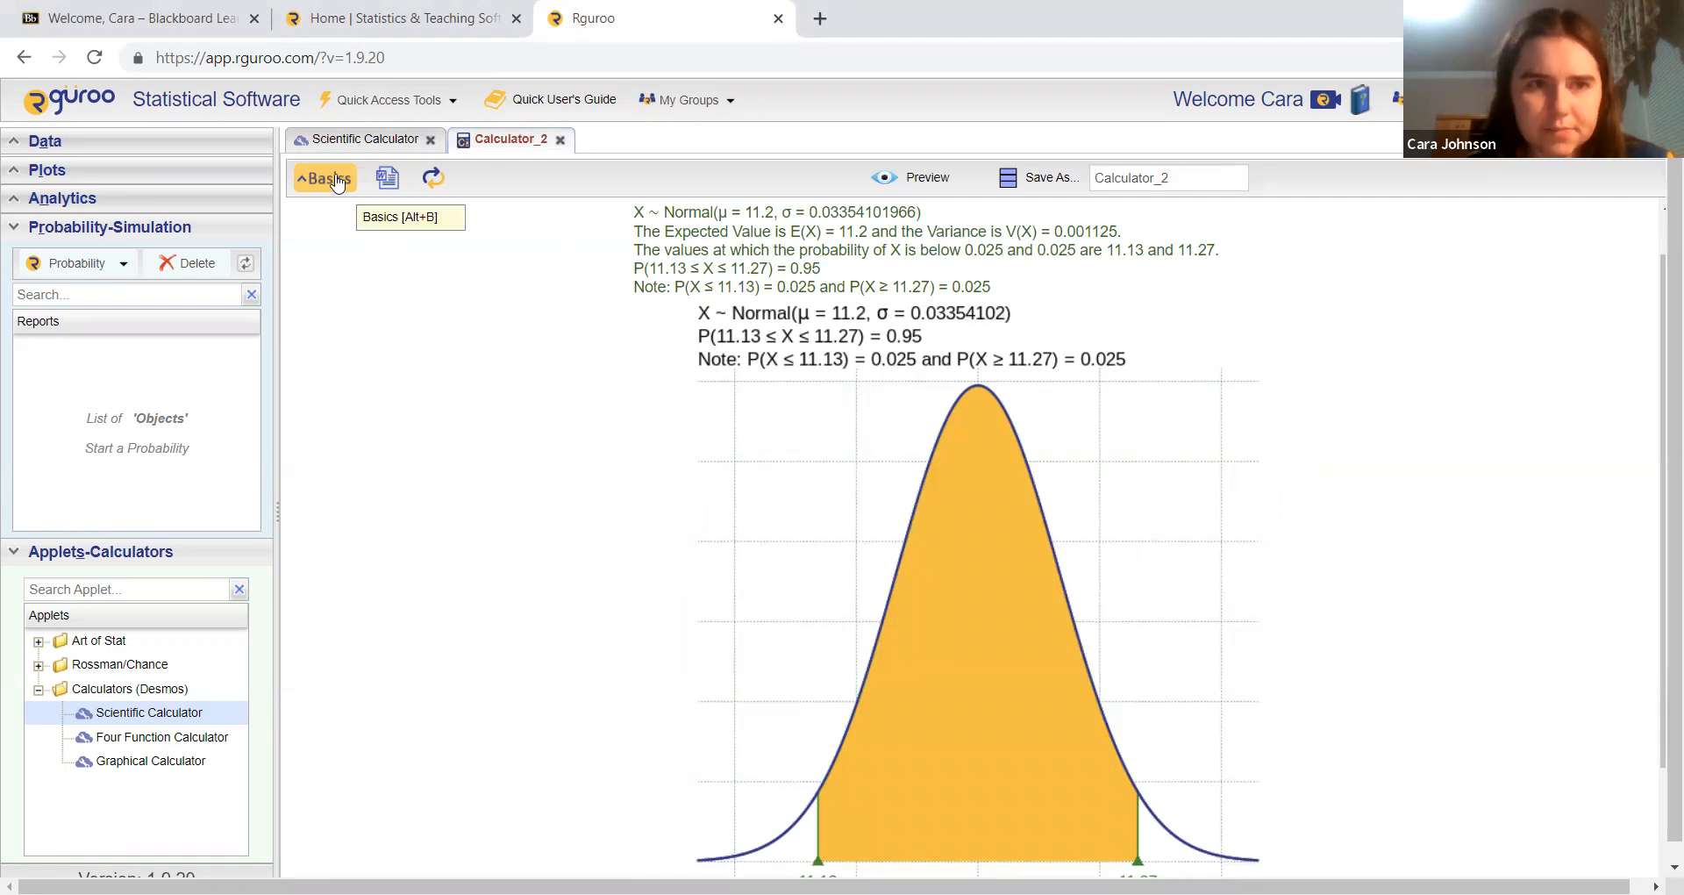
{"action": "left_click", "coordinate": [338, 181]}
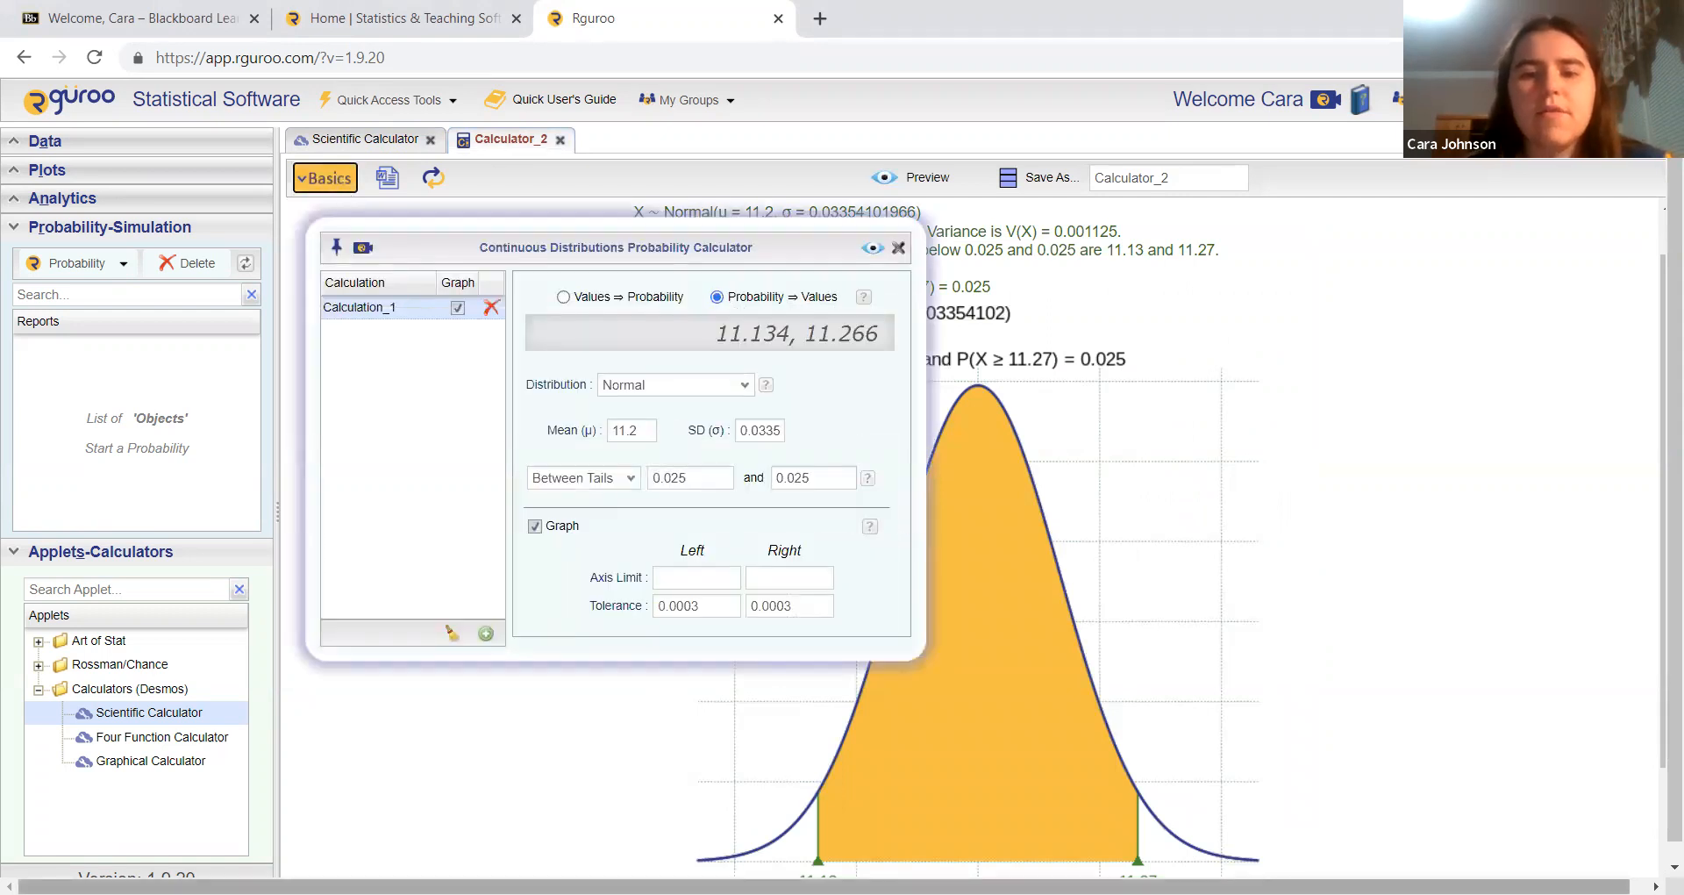
{"action": "double_click", "coordinate": [623, 429]}
{"action": "type", "text": "7.5"}
{"action": "key", "text": "Tab"}
{"action": "type", "text": "0"}
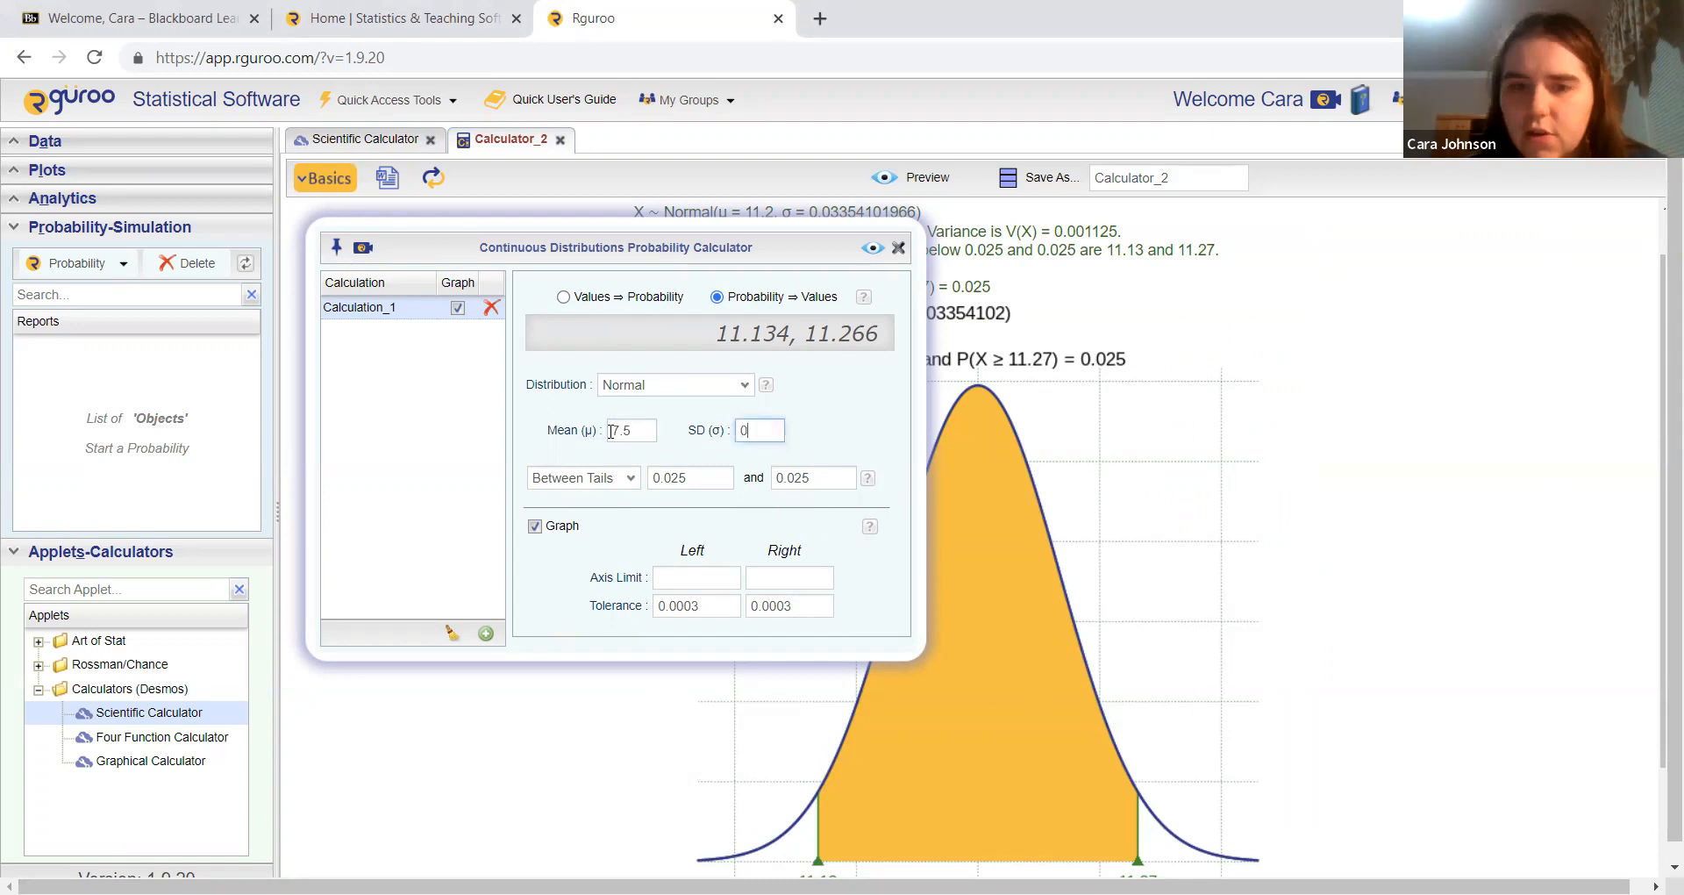
{"action": "type", "text": ".0884"}
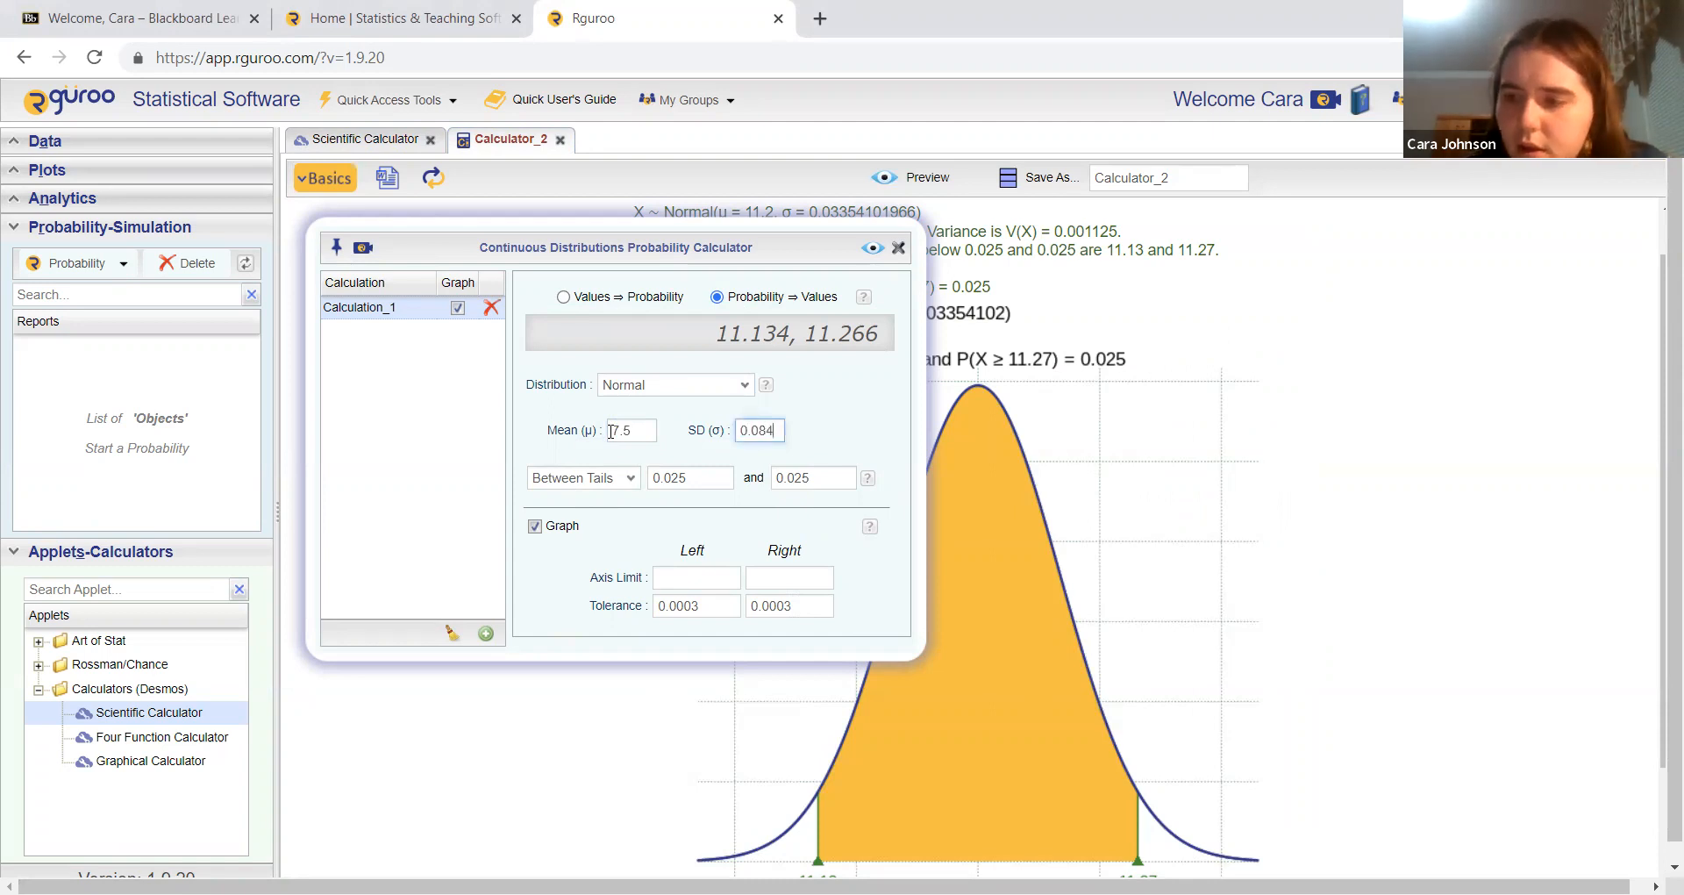
{"action": "type", "text": "51542547"}
{"action": "key", "text": "Left"}
{"action": "key", "text": "Left"}
{"action": "key", "text": "Left"}
{"action": "key", "text": "Left"}
{"action": "key", "text": "Left"}
{"action": "key", "text": "Left"}
{"action": "key", "text": "Left"}
{"action": "key", "text": "Left"}
{"action": "key", "text": "Left"}
{"action": "key", "text": "Left"}
{"action": "key", "text": "Left"}
{"action": "key", "text": "Right"}
{"action": "key", "text": "Right"}
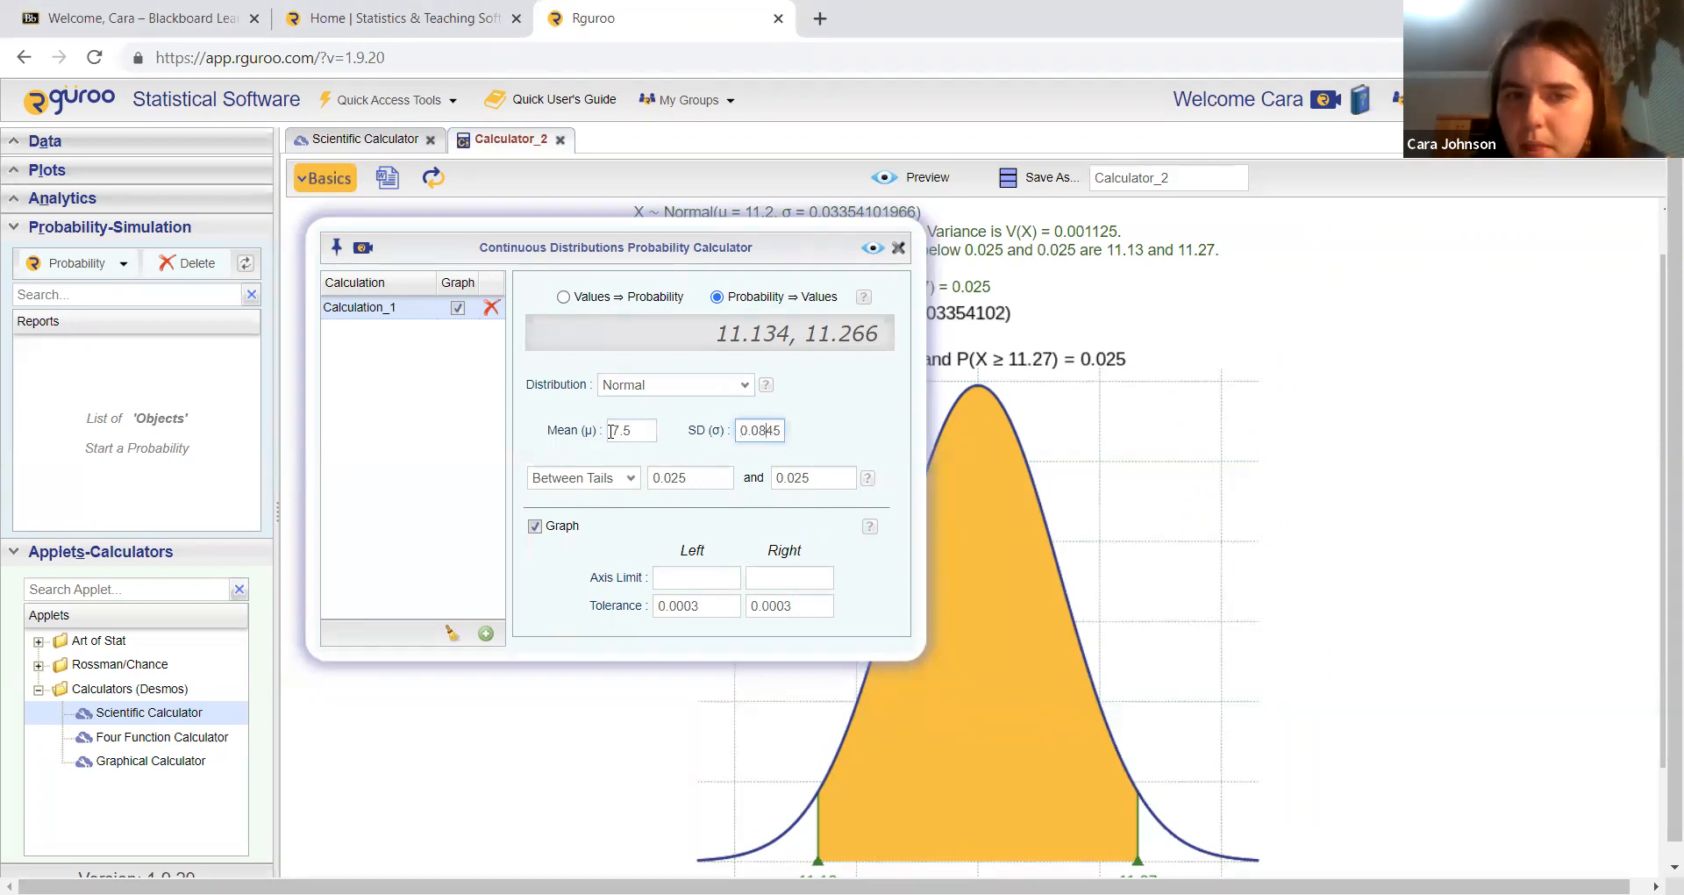
{"action": "key", "text": "Right"}
{"action": "key", "text": "Right"}
{"action": "key", "text": "Right"}
{"action": "key", "text": "Right"}
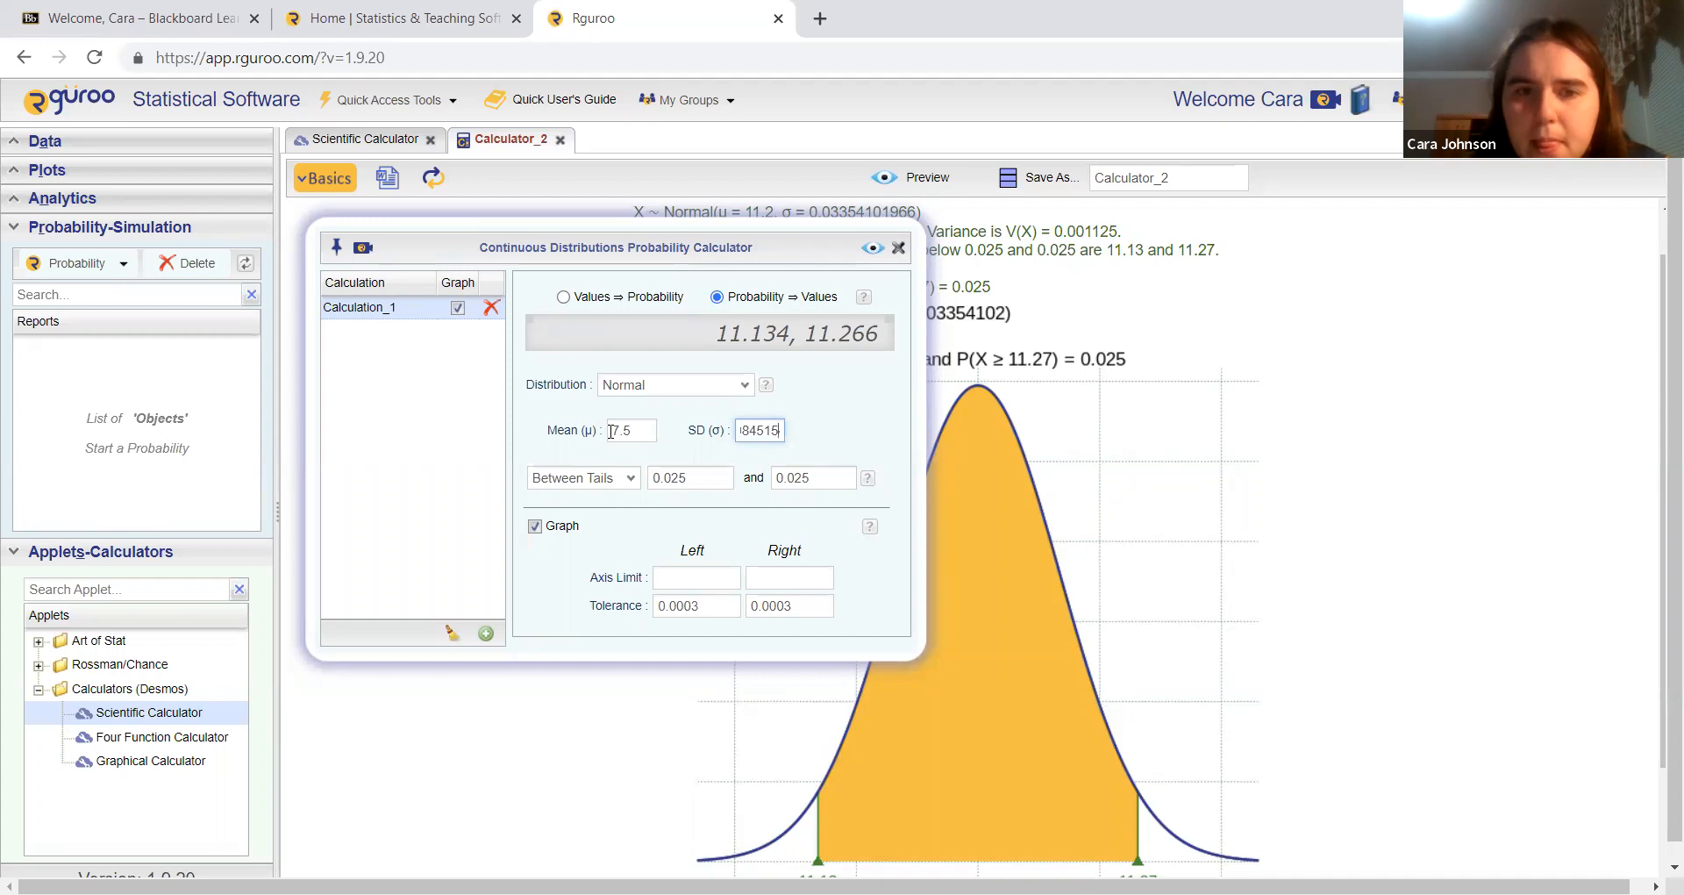
{"action": "key", "text": "Right"}
{"action": "key", "text": "Right"}
{"action": "key", "text": "Right"}
{"action": "key", "text": "Right"}
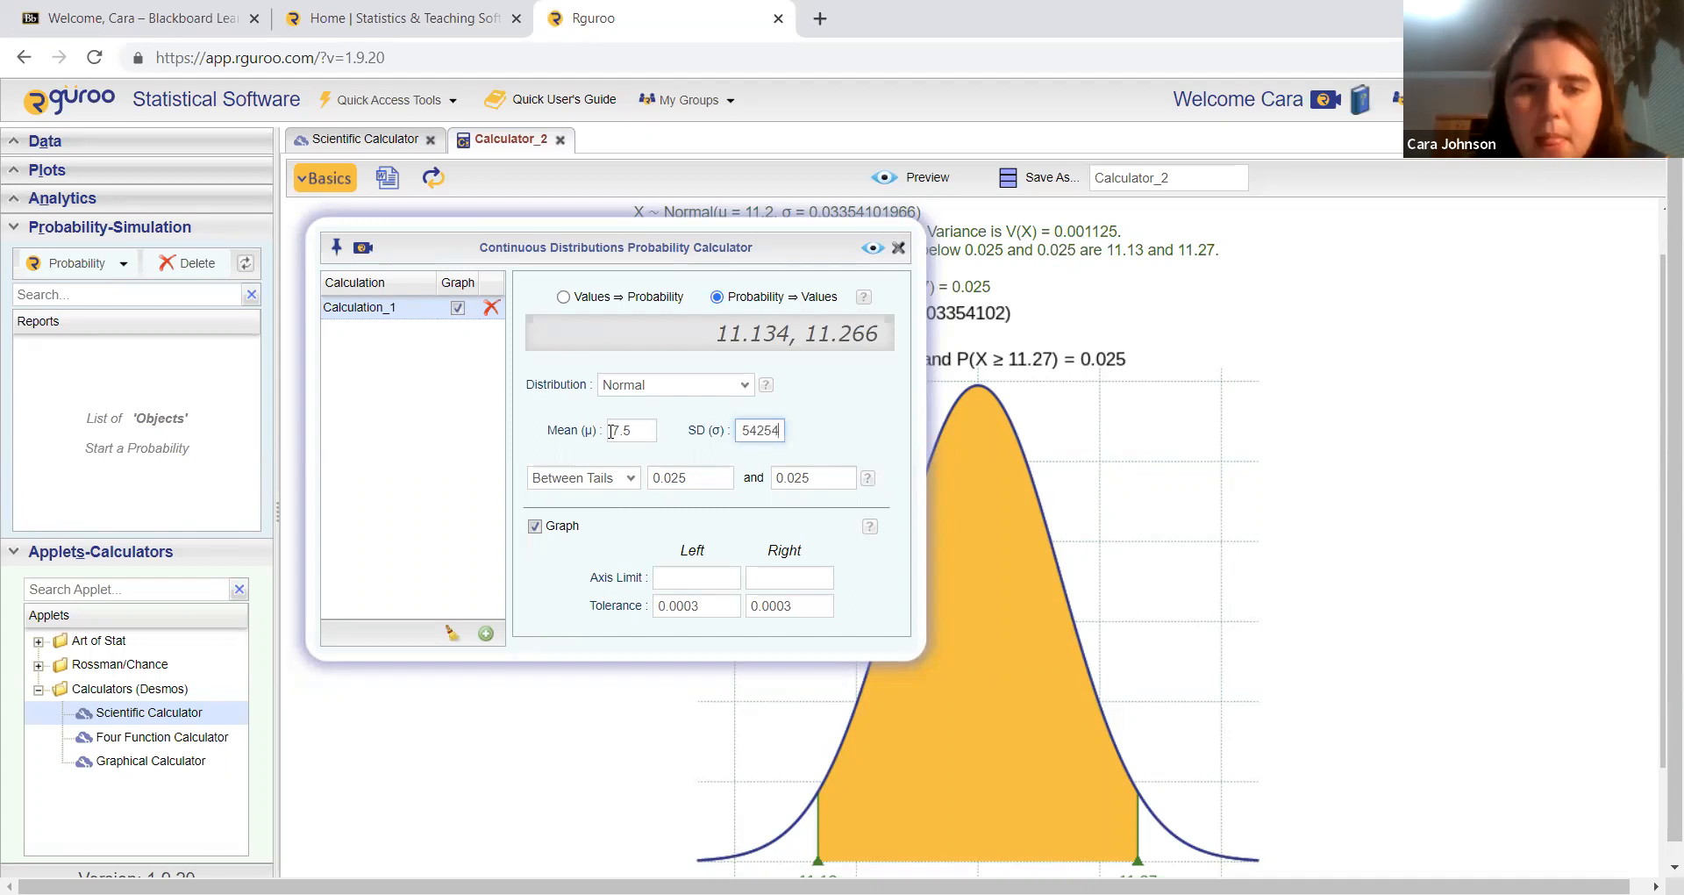
Step: Switch to calculating probability from values and preview the probability that the sample mean is above 8
{"action": "left_click", "coordinate": [563, 296]}
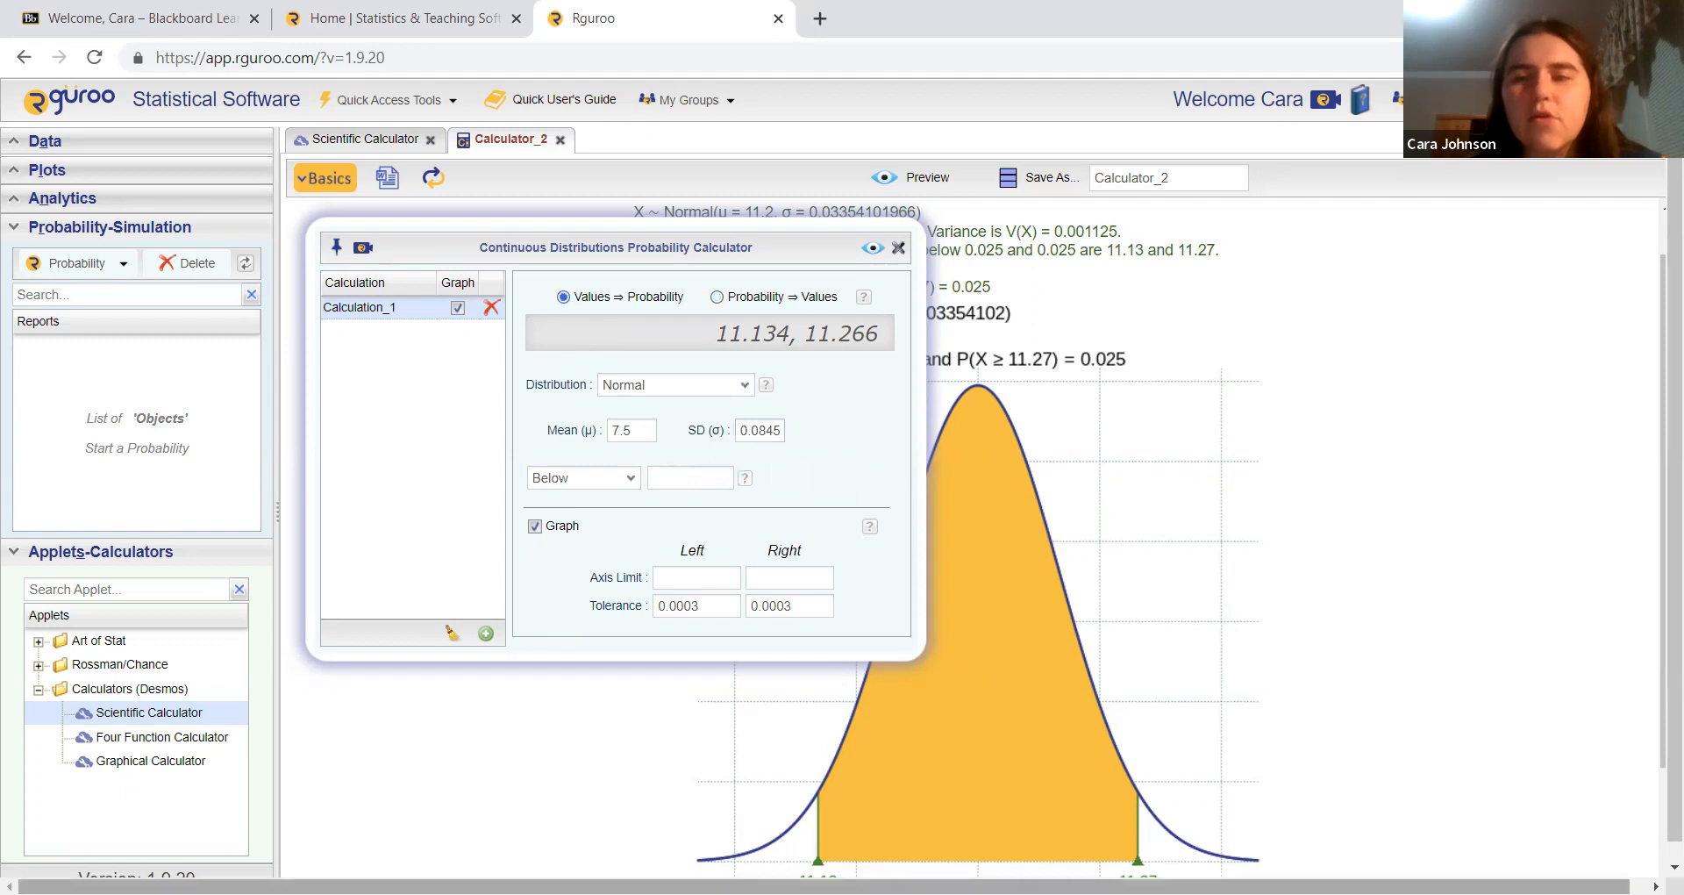
{"action": "mouse_move", "coordinate": [1133, 893]}
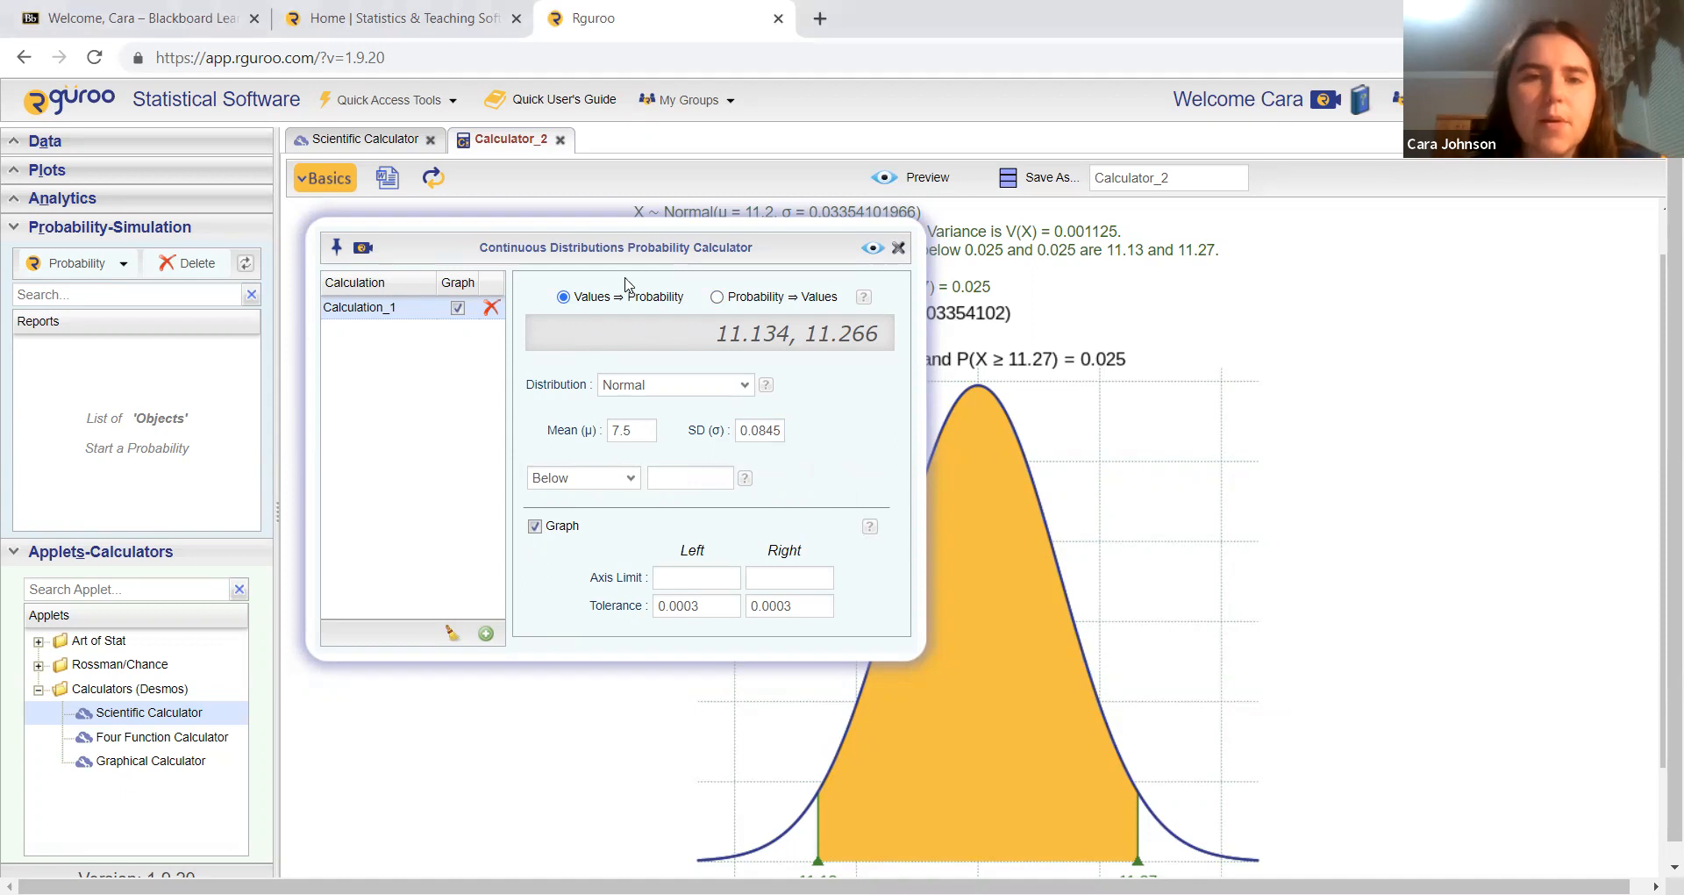
{"action": "left_click", "coordinate": [617, 482]}
{"action": "left_click", "coordinate": [612, 519]}
{"action": "left_click", "coordinate": [673, 482]}
{"action": "type", "text": "8"}
{"action": "left_click", "coordinate": [873, 247]}
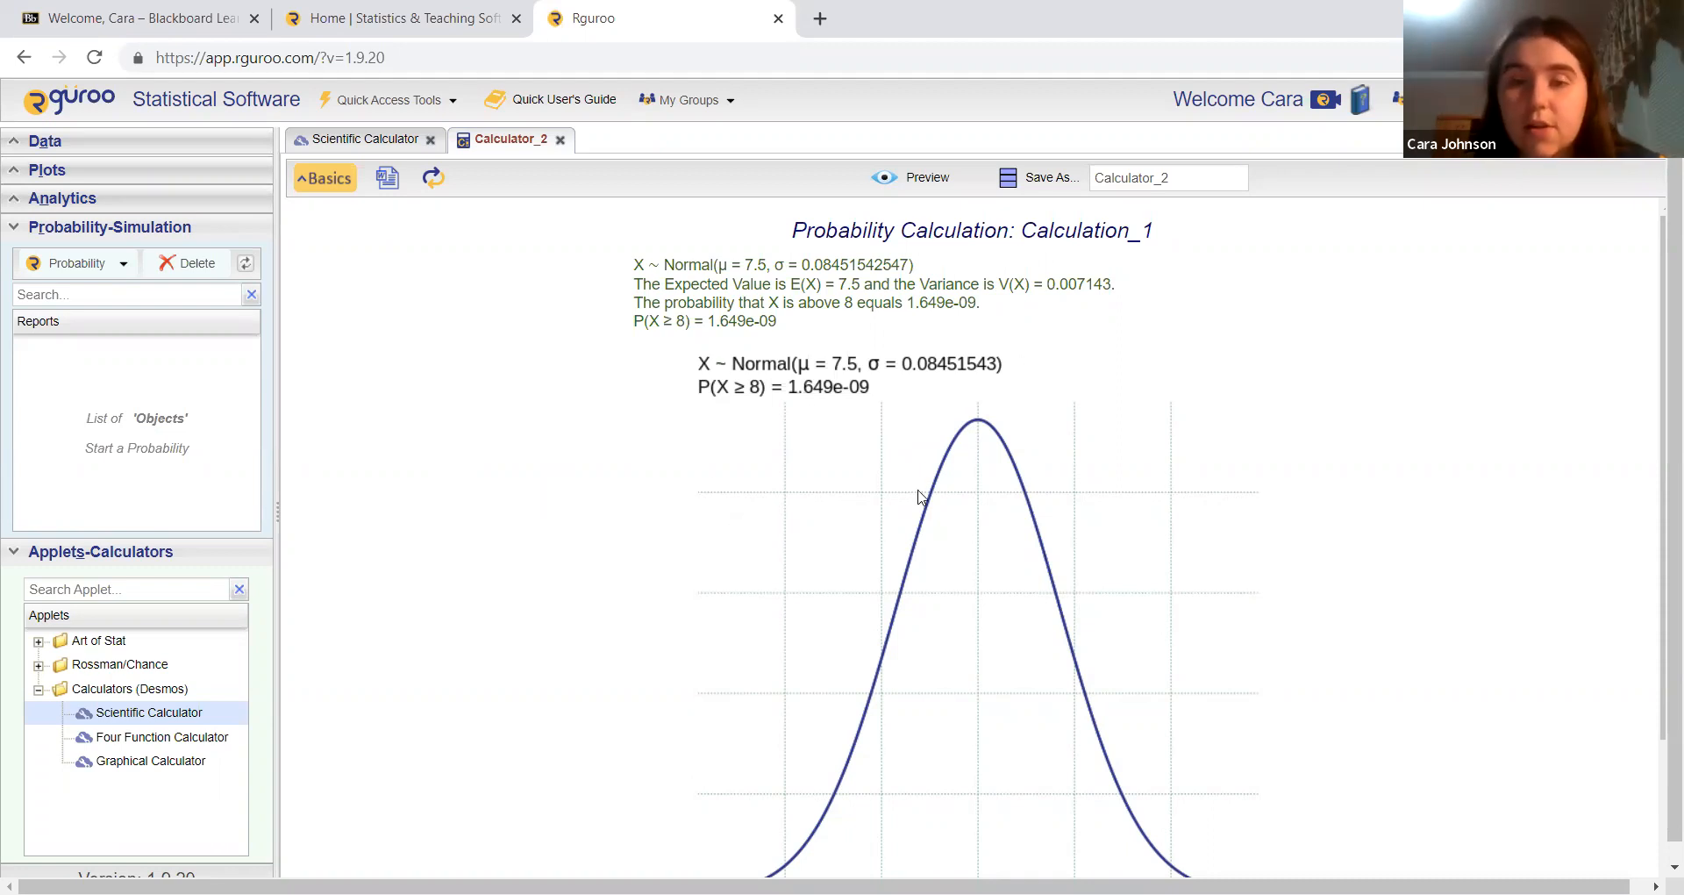
{"action": "scroll", "coordinate": [1165, 538], "scroll_direction": "down", "scroll_amount": 1}
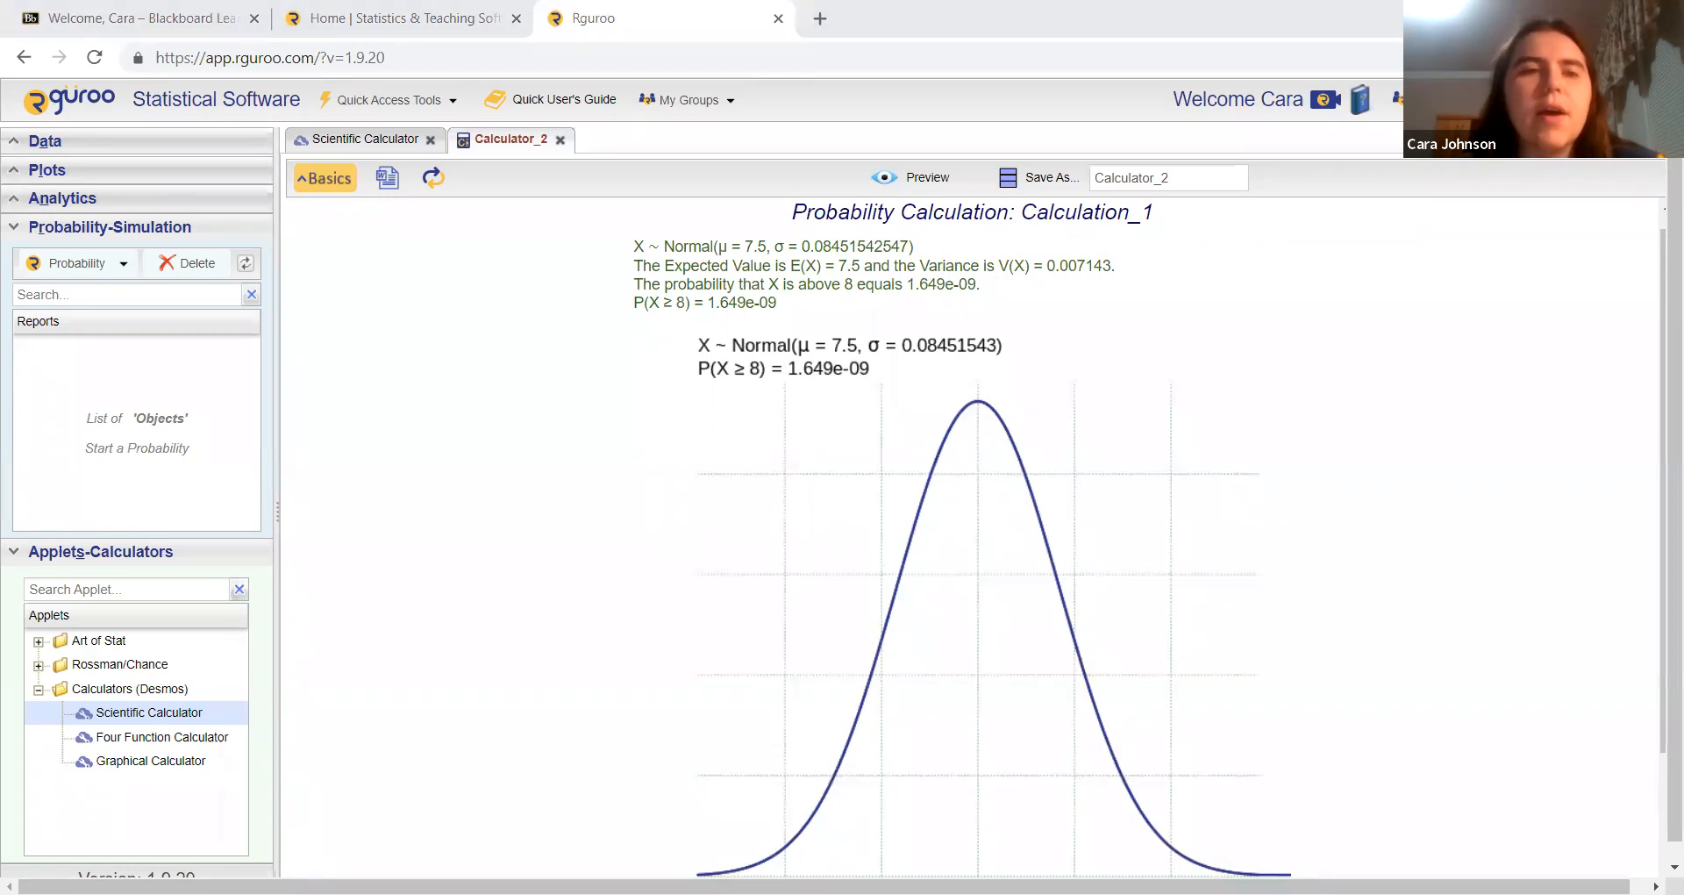
Step: Switch to calculating values from probability and preview the values between tails, with 0.385 in each tail
{"action": "left_click", "coordinate": [325, 178]}
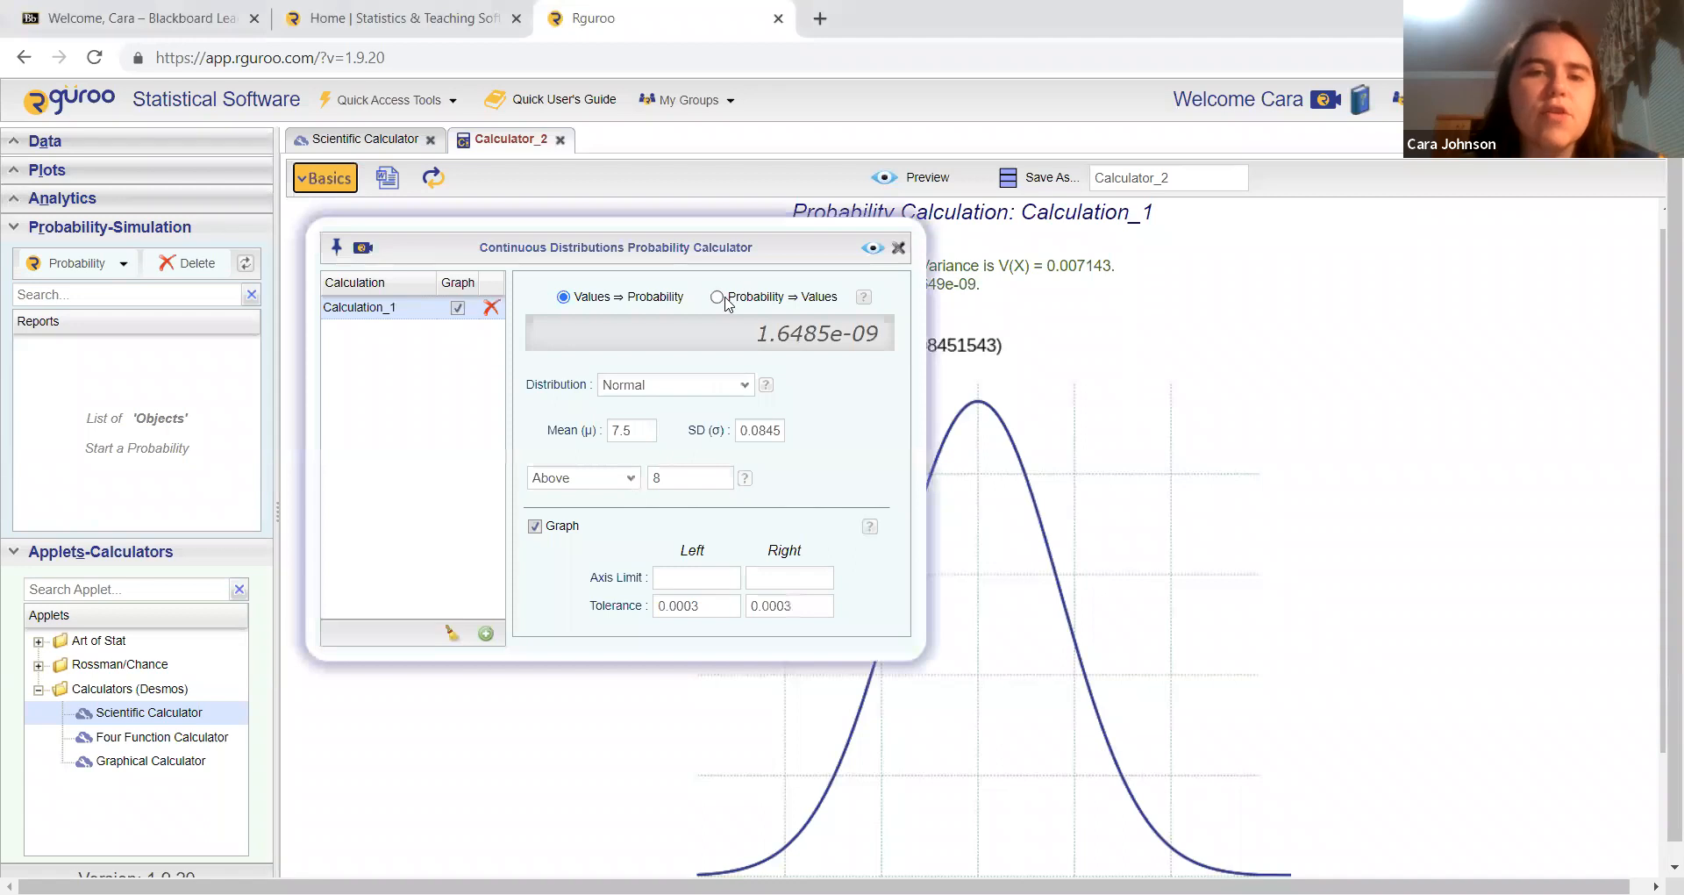
{"action": "left_click", "coordinate": [718, 298]}
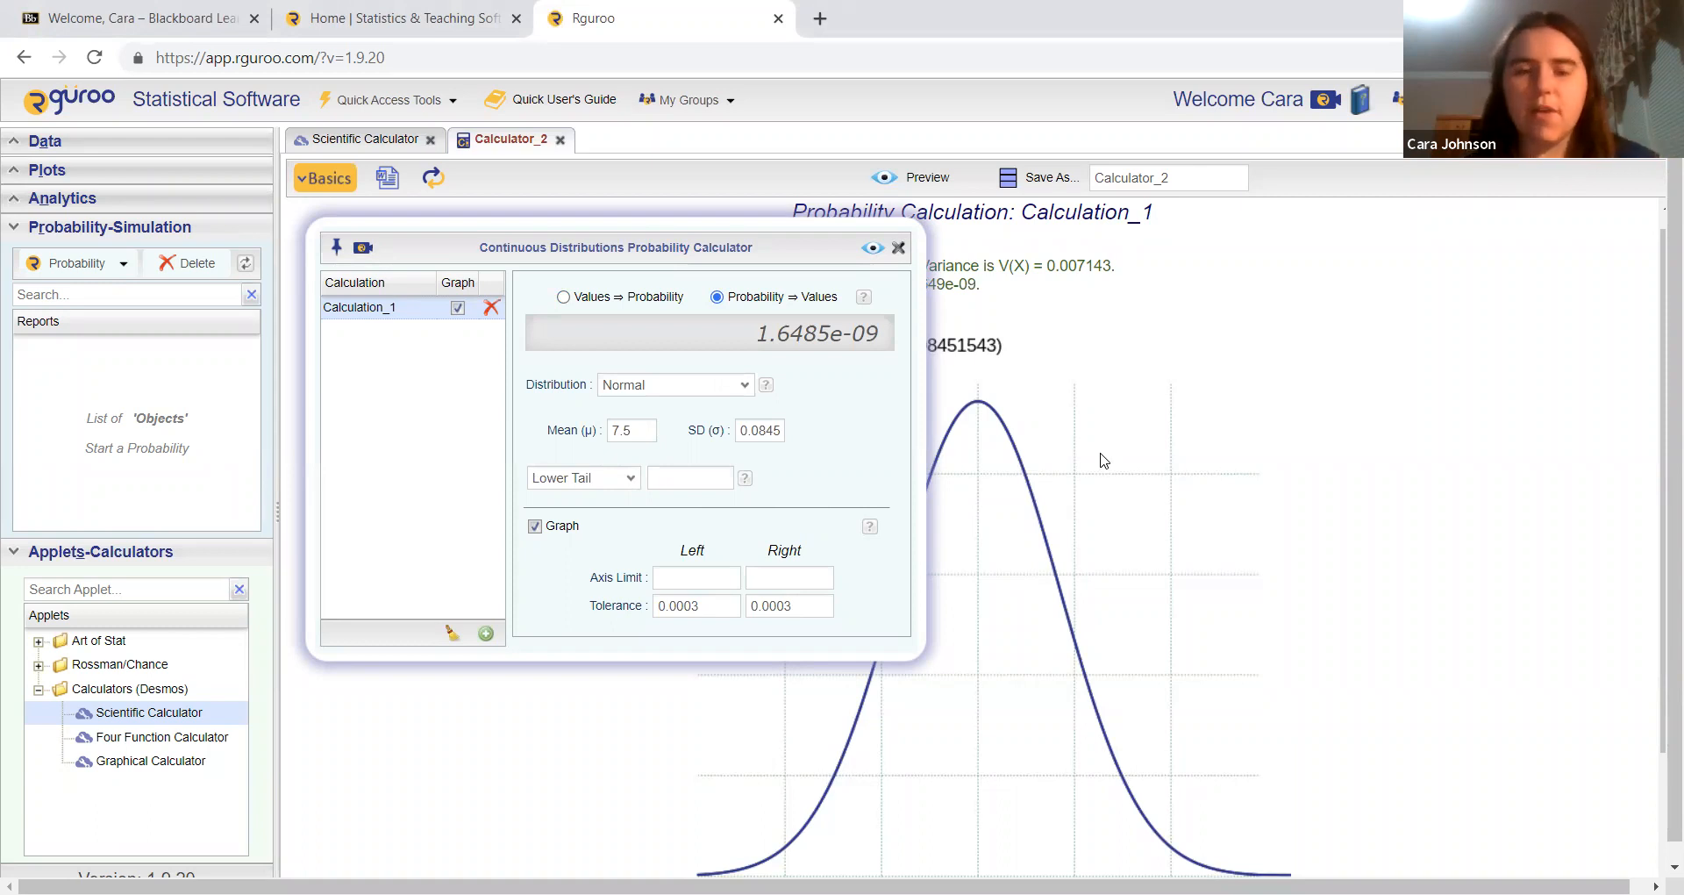
{"action": "left_click", "coordinate": [616, 478]}
{"action": "left_click", "coordinate": [600, 526]}
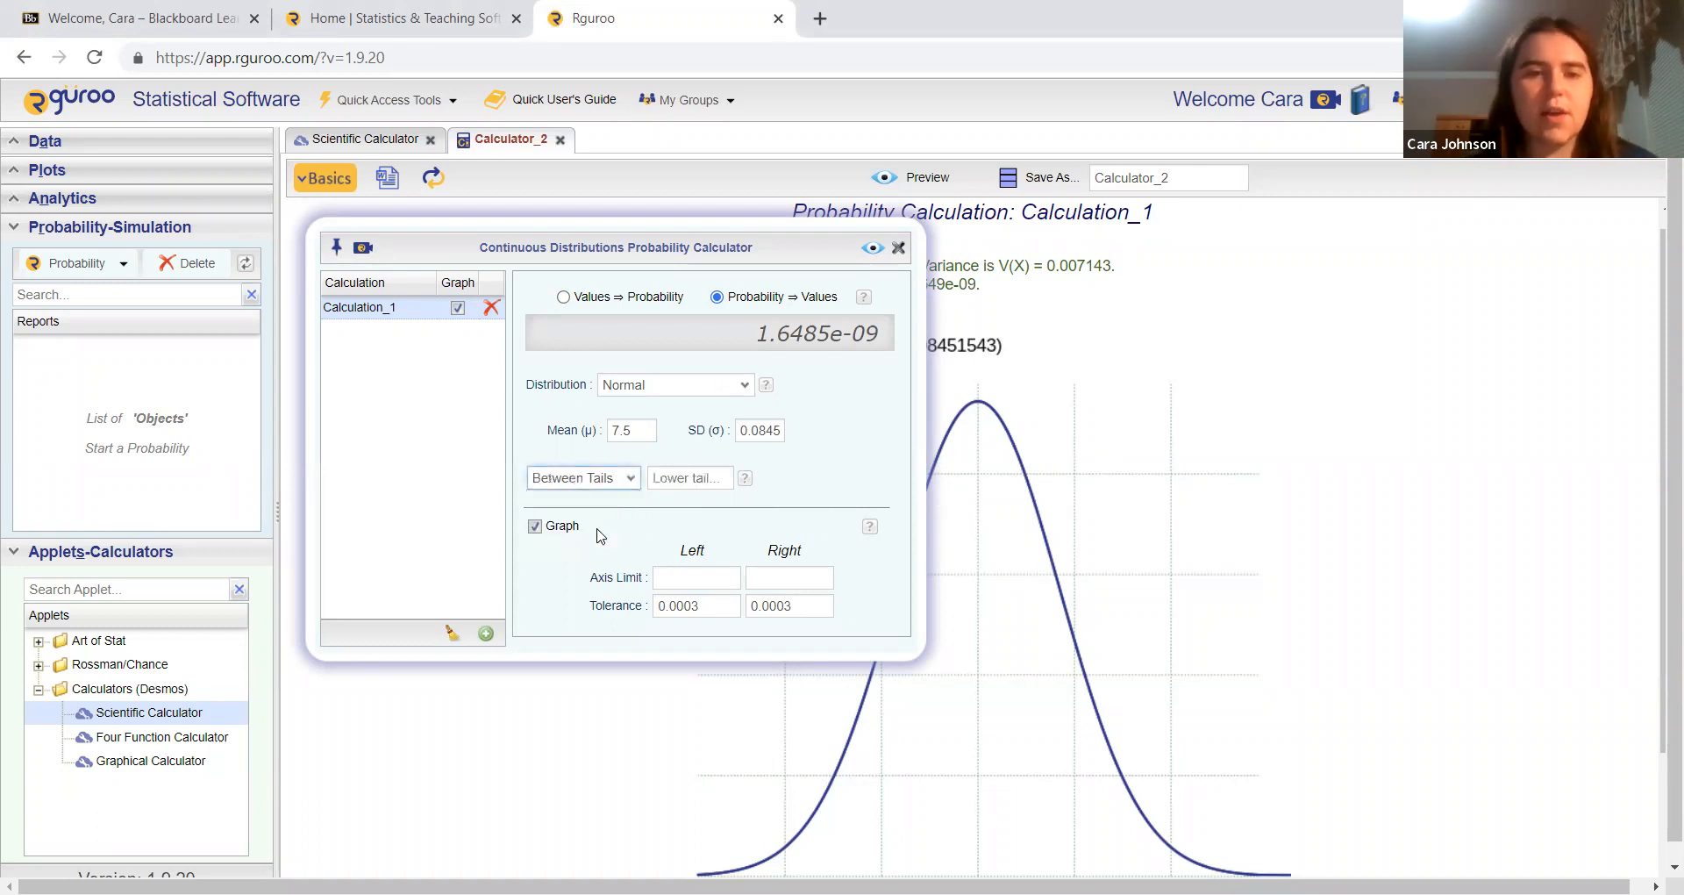
{"action": "left_click", "coordinate": [684, 477]}
{"action": "type", "text": "0.385"}
{"action": "key", "text": "Tab"}
{"action": "type", "text": "0.385"}
{"action": "left_click", "coordinate": [862, 254]}
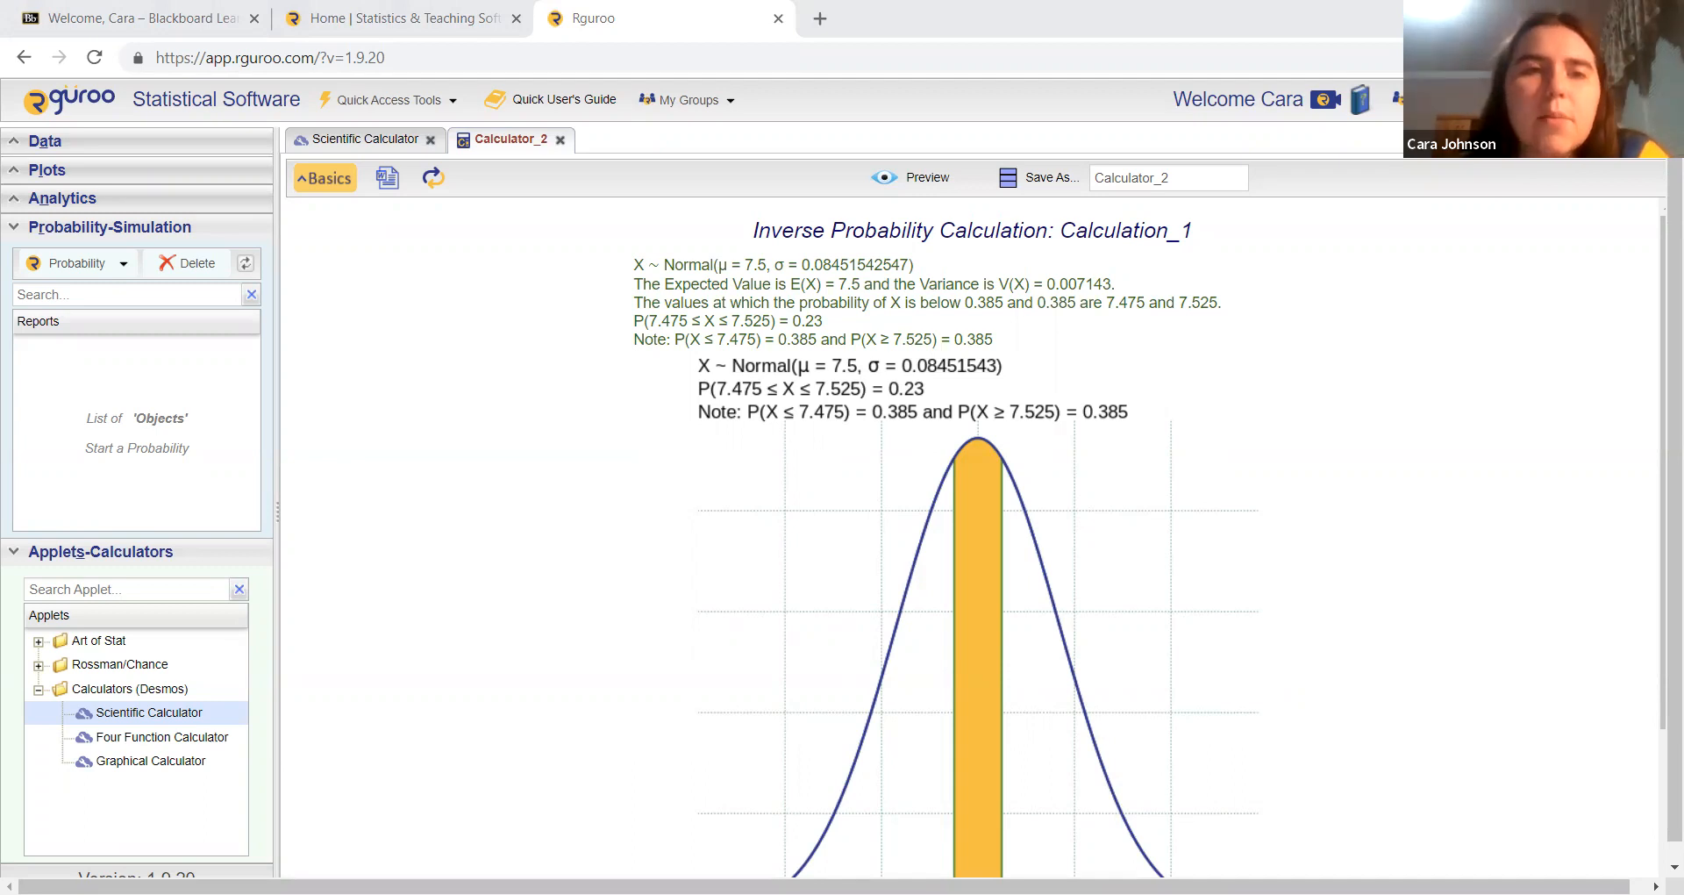
Step: Calculate and preview the cutoff value for an upper tail probability of 0.03
{"action": "left_click", "coordinate": [326, 178]}
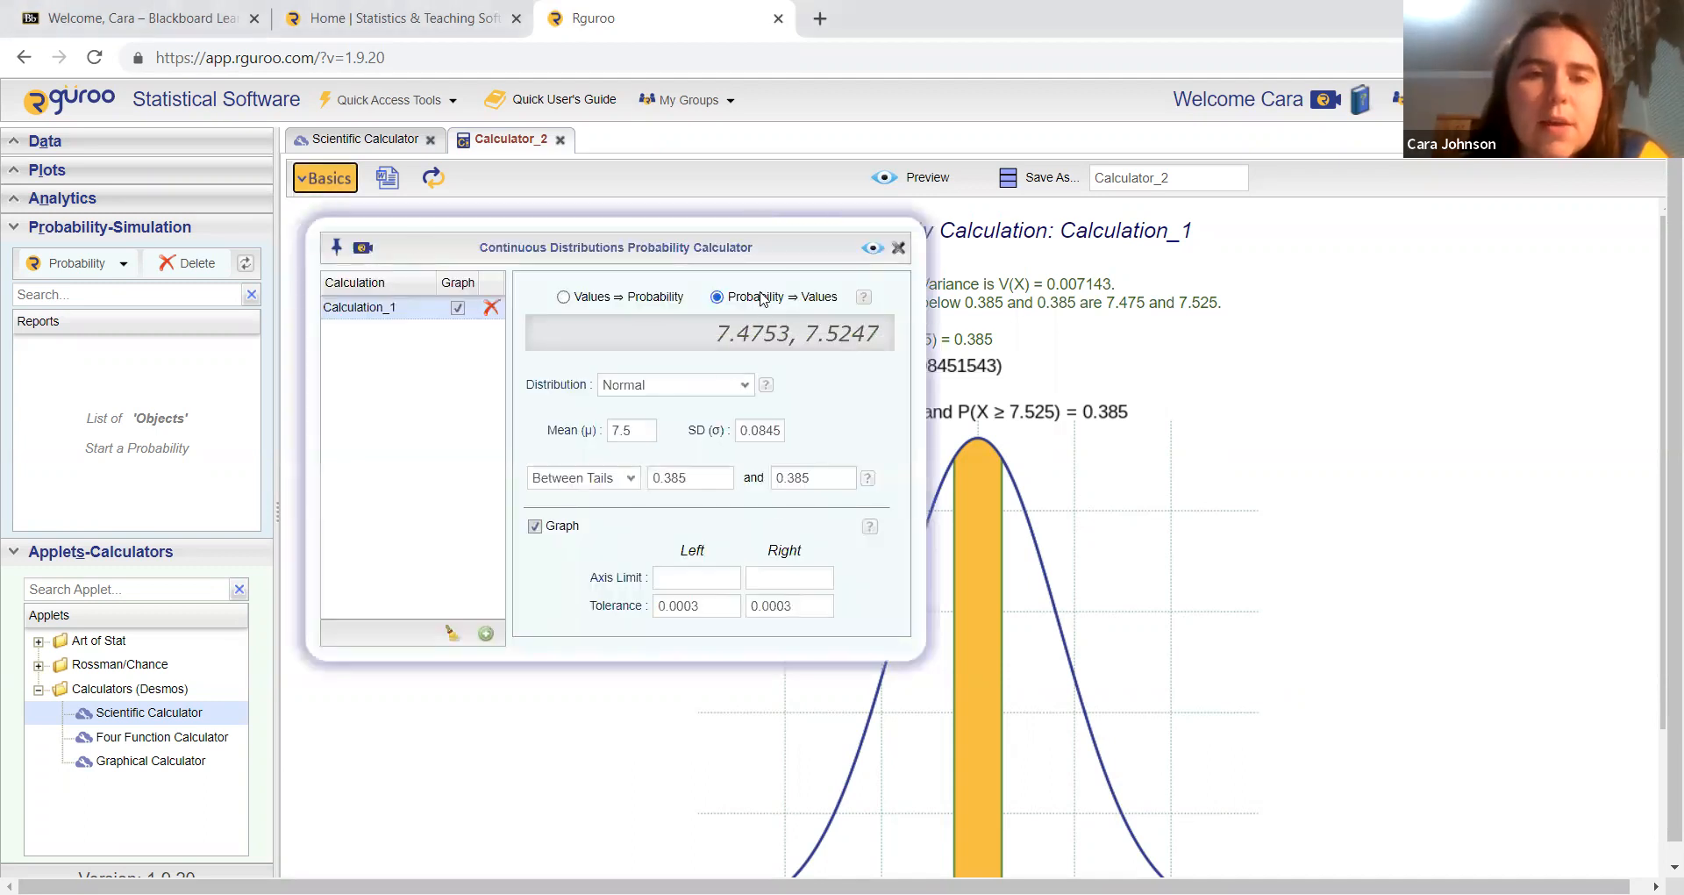
{"action": "left_click", "coordinate": [618, 486]}
{"action": "left_click", "coordinate": [605, 520]}
{"action": "left_click", "coordinate": [700, 473]}
{"action": "type", "text": "0.03"}
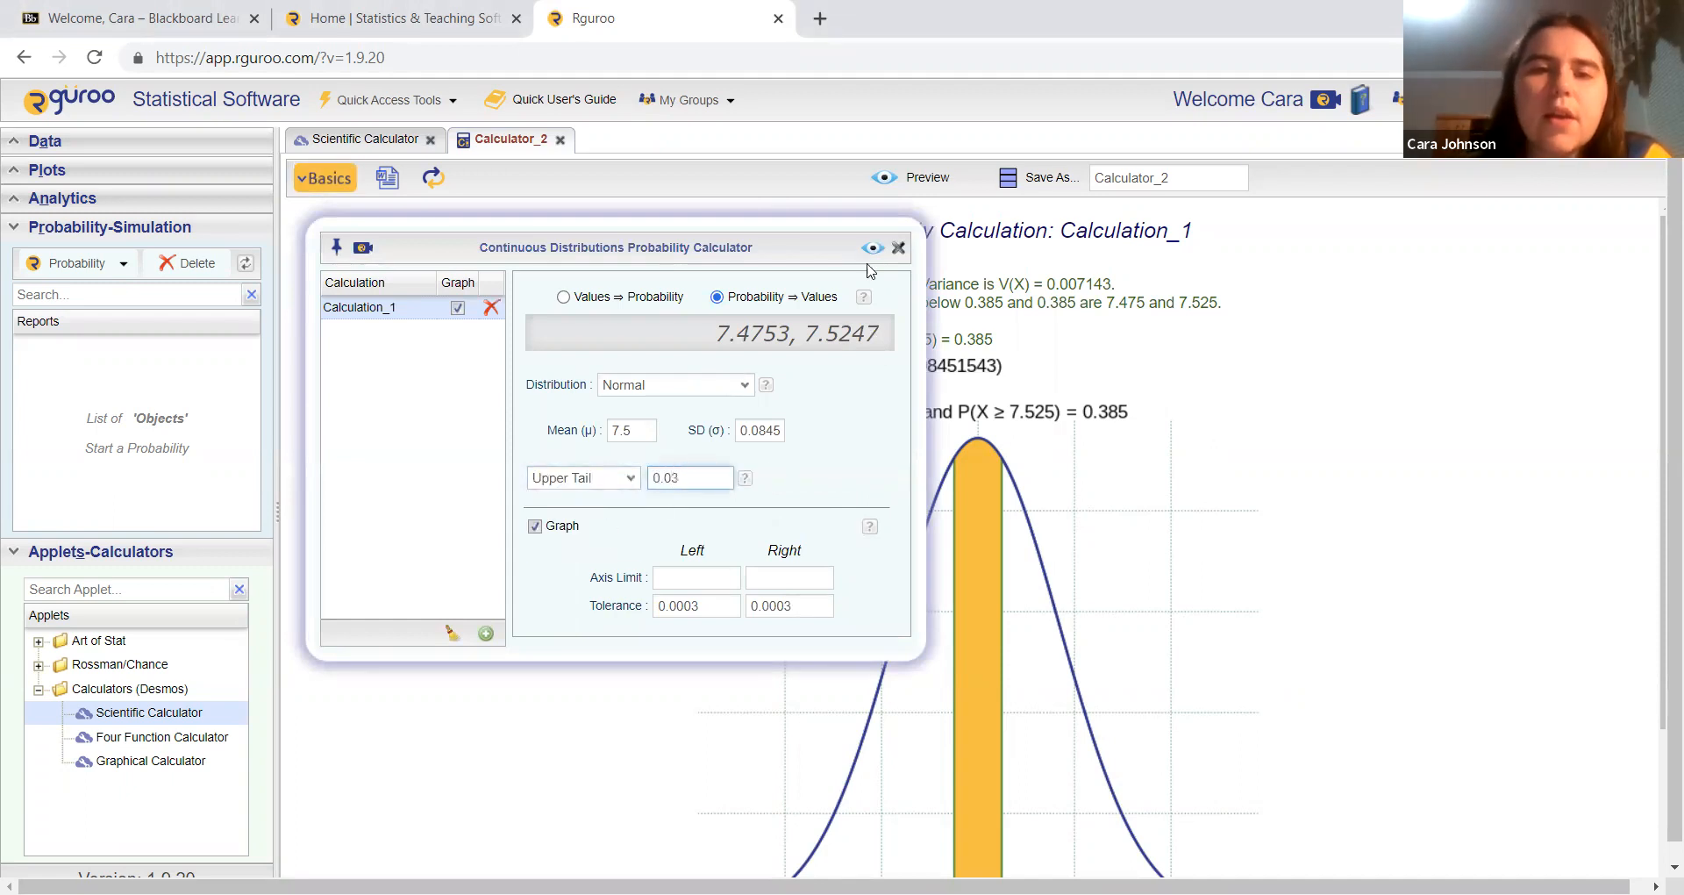
{"action": "left_click", "coordinate": [873, 249]}
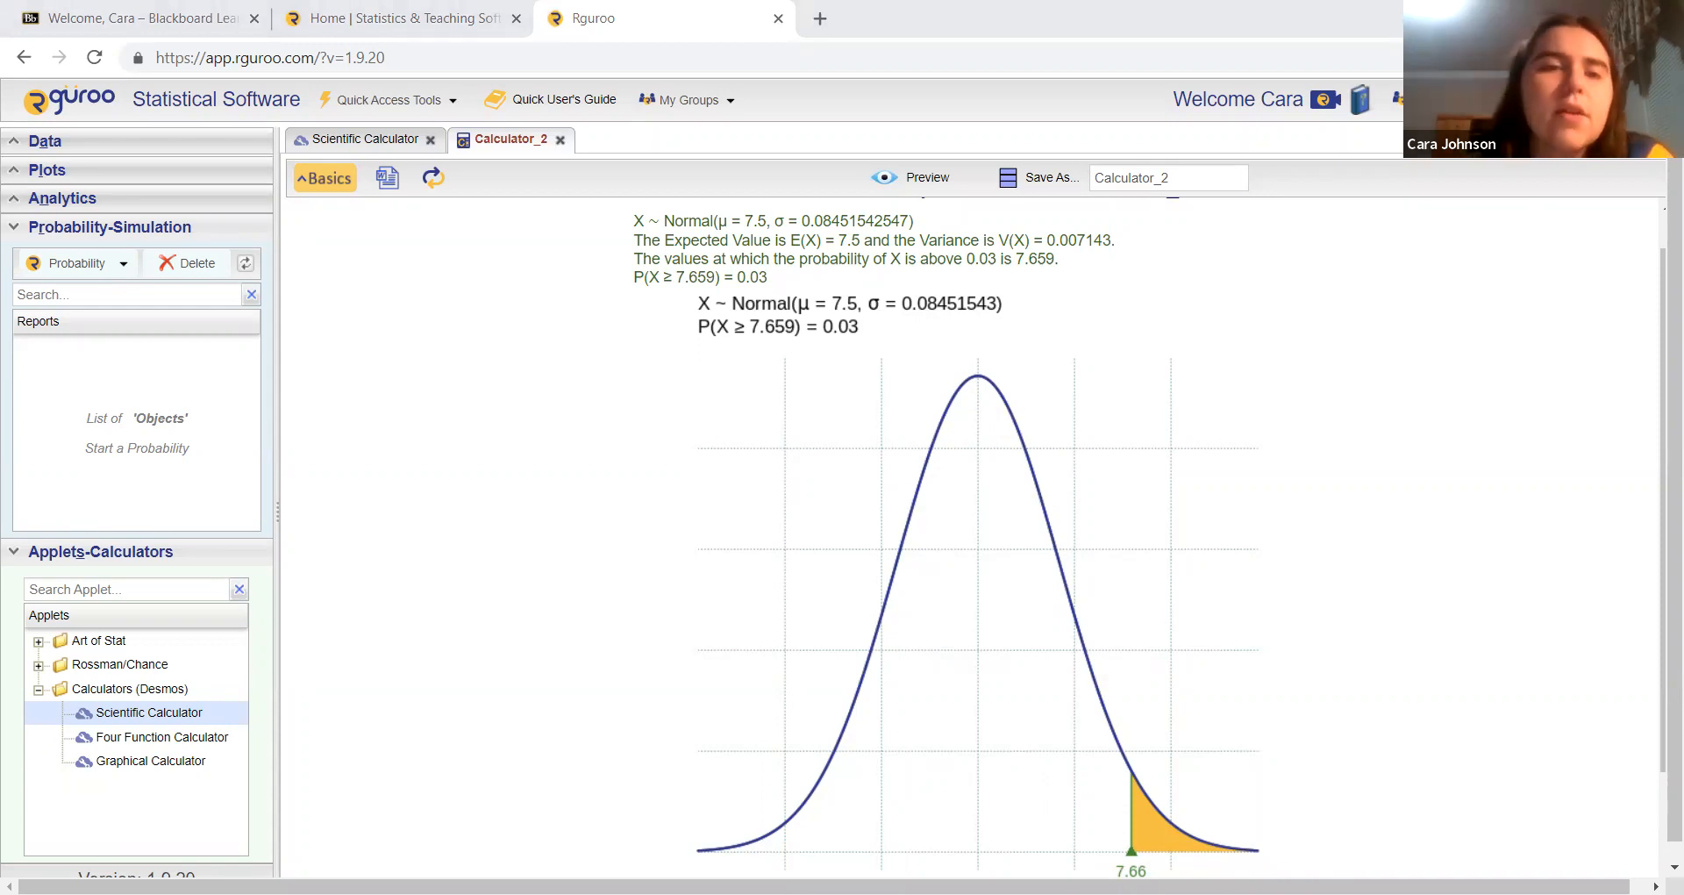
Step: Switch back to calculating probability from values and preview the probability between 7.6 and 7.7
{"action": "left_click", "coordinate": [329, 182]}
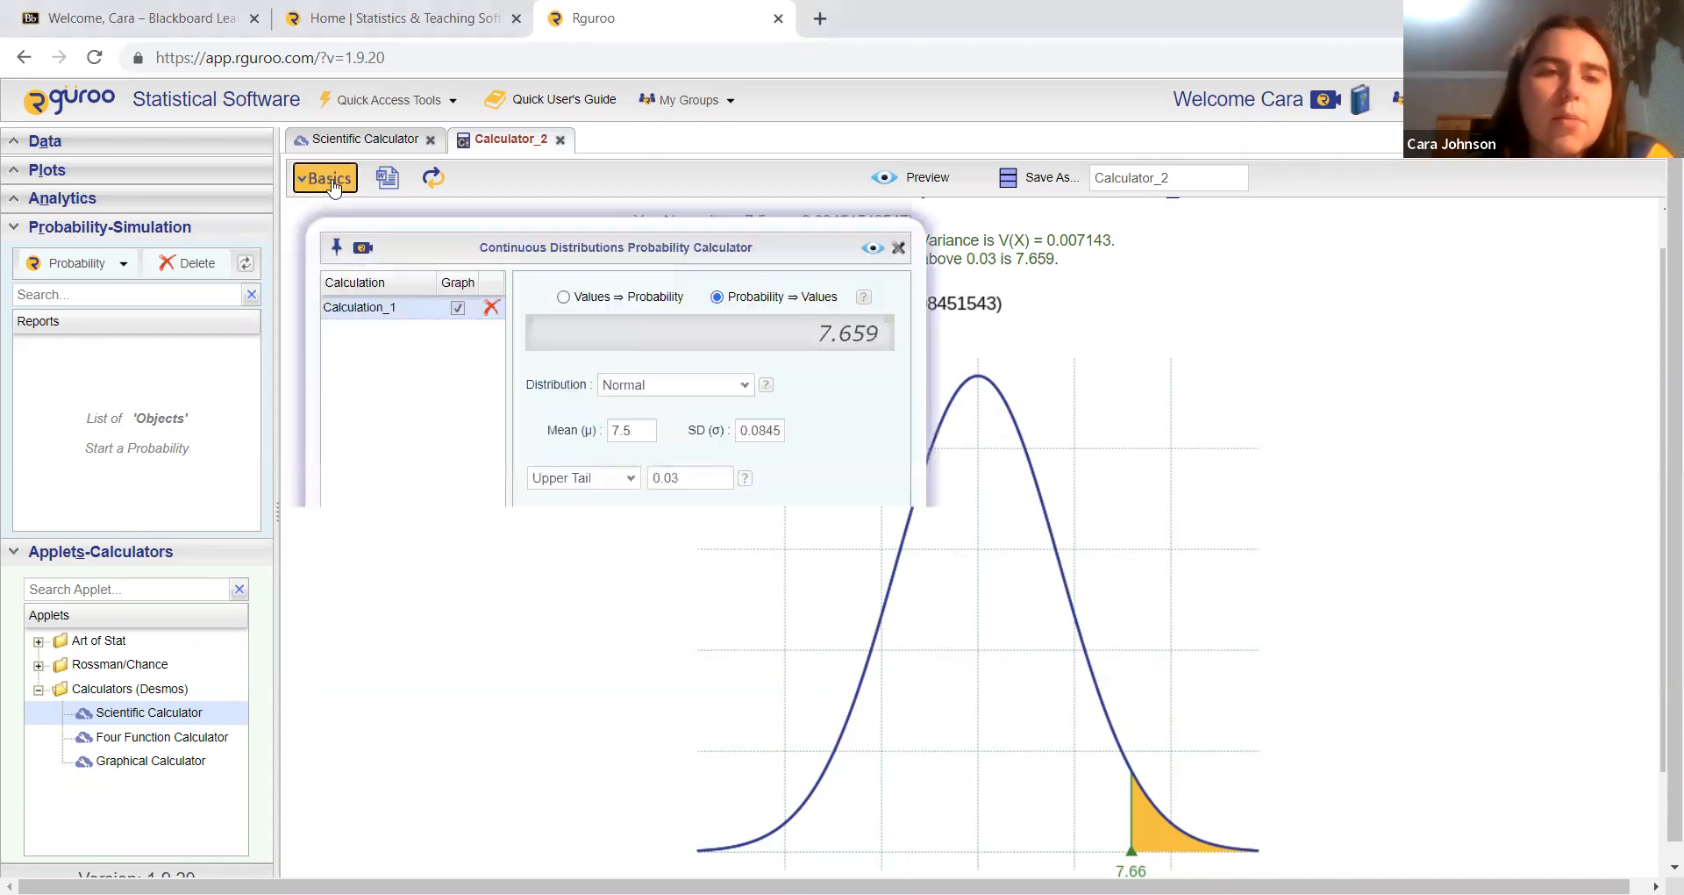
{"action": "left_click", "coordinate": [564, 297]}
{"action": "right_click", "coordinate": [602, 480]}
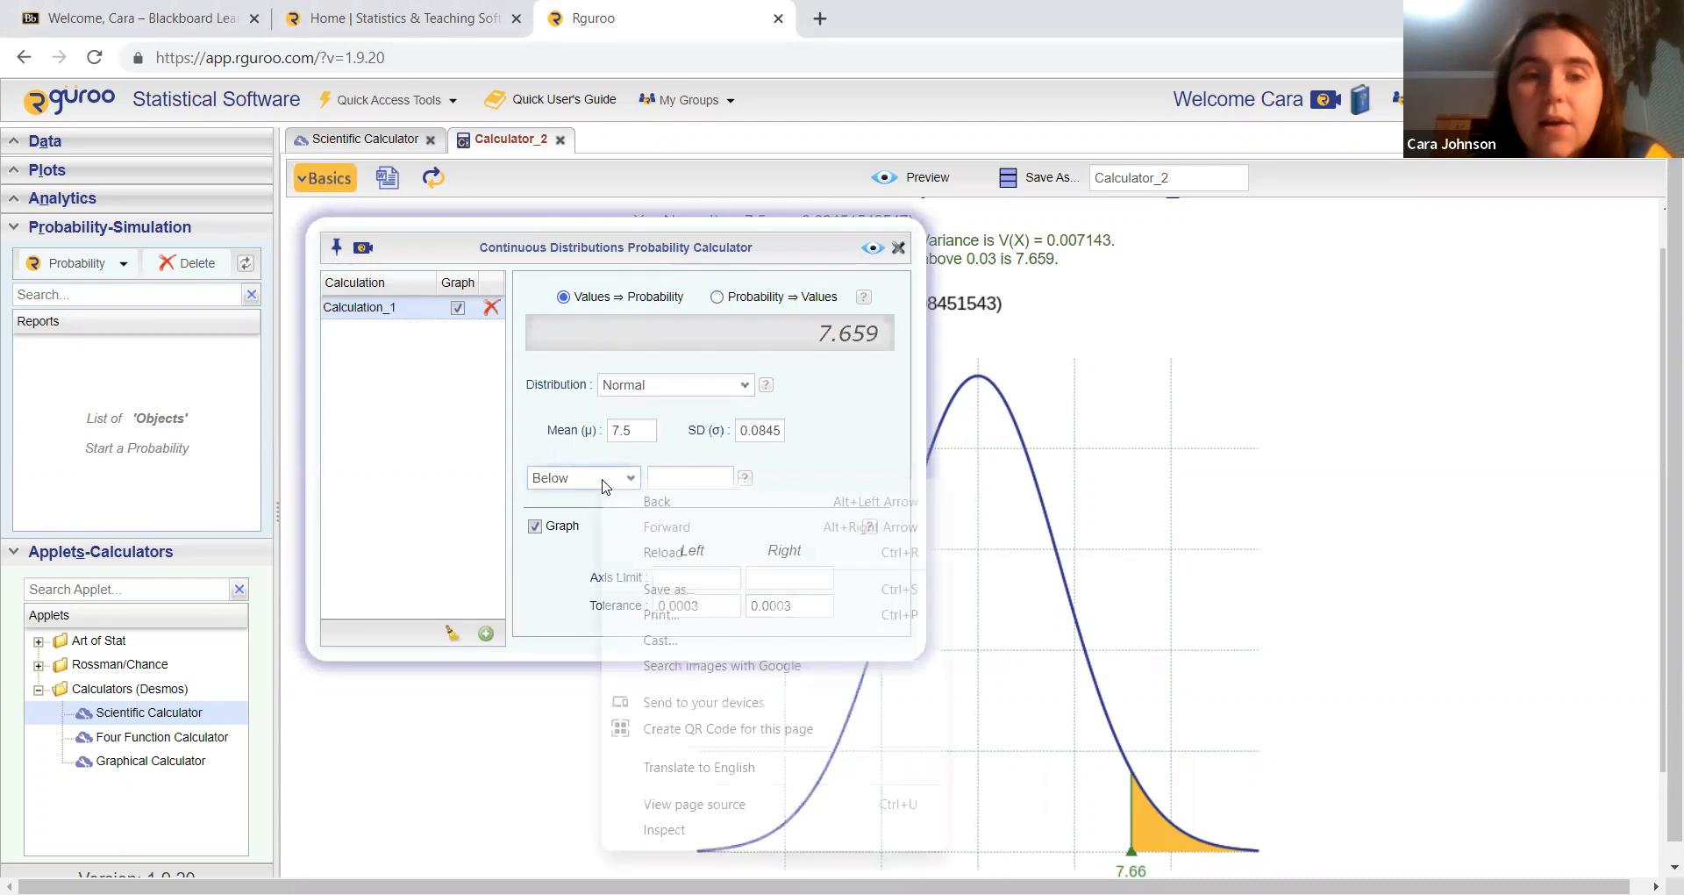
{"action": "left_click", "coordinate": [579, 481]}
{"action": "left_click", "coordinate": [561, 534]}
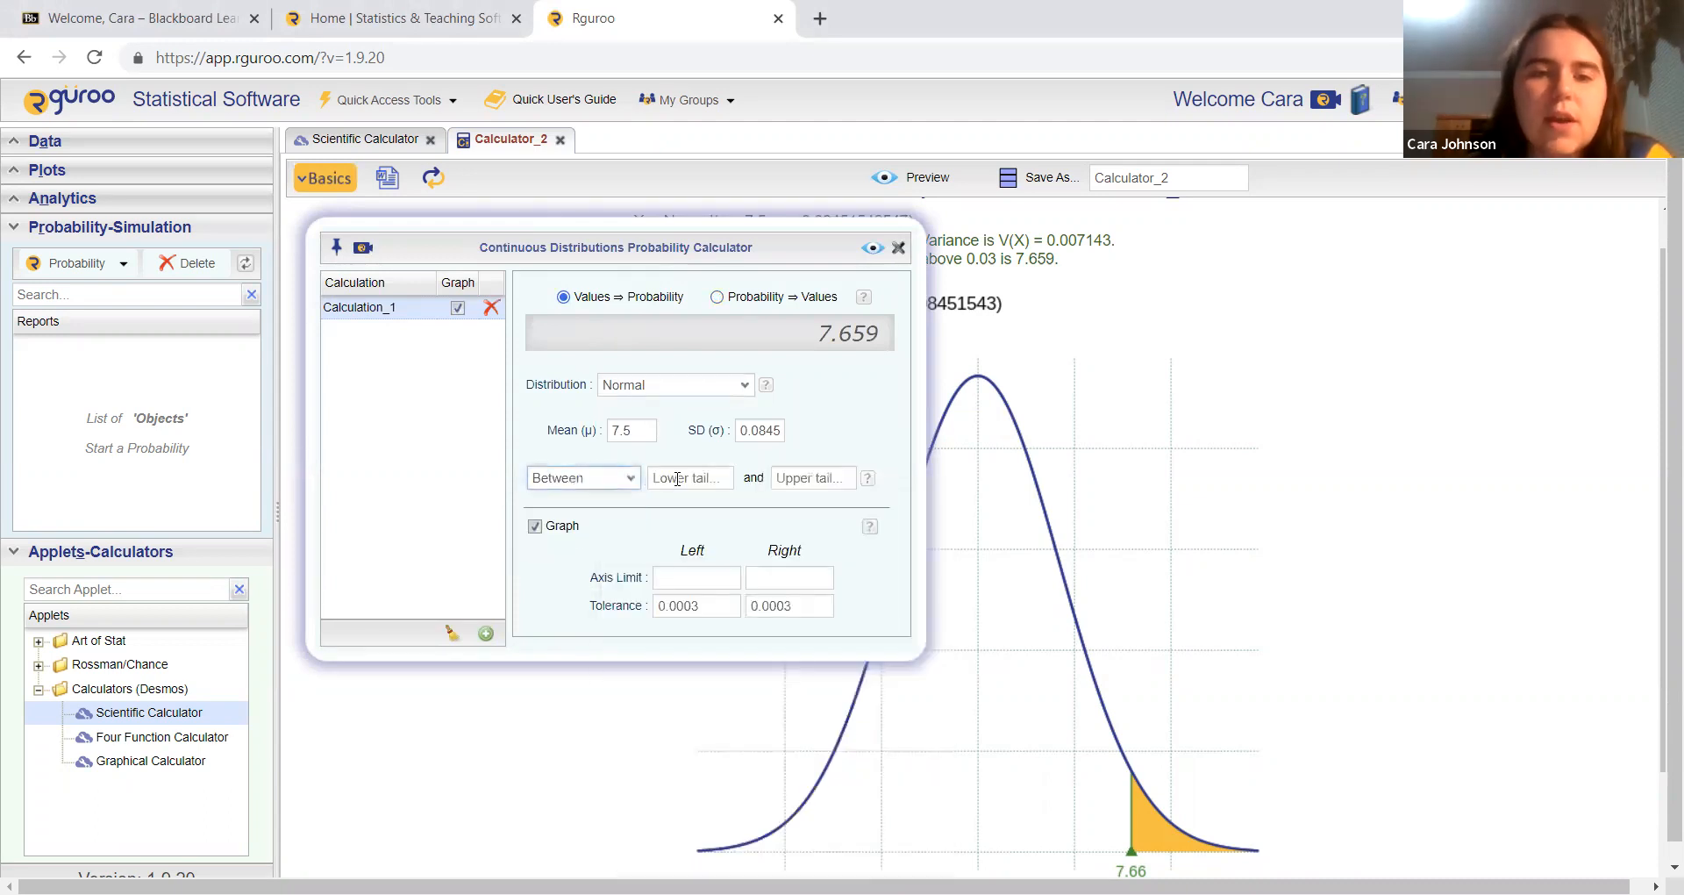
{"action": "type", "text": "7.6"}
{"action": "key", "text": "Tab"}
{"action": "type", "text": "7.7"}
{"action": "left_click", "coordinate": [876, 244]}
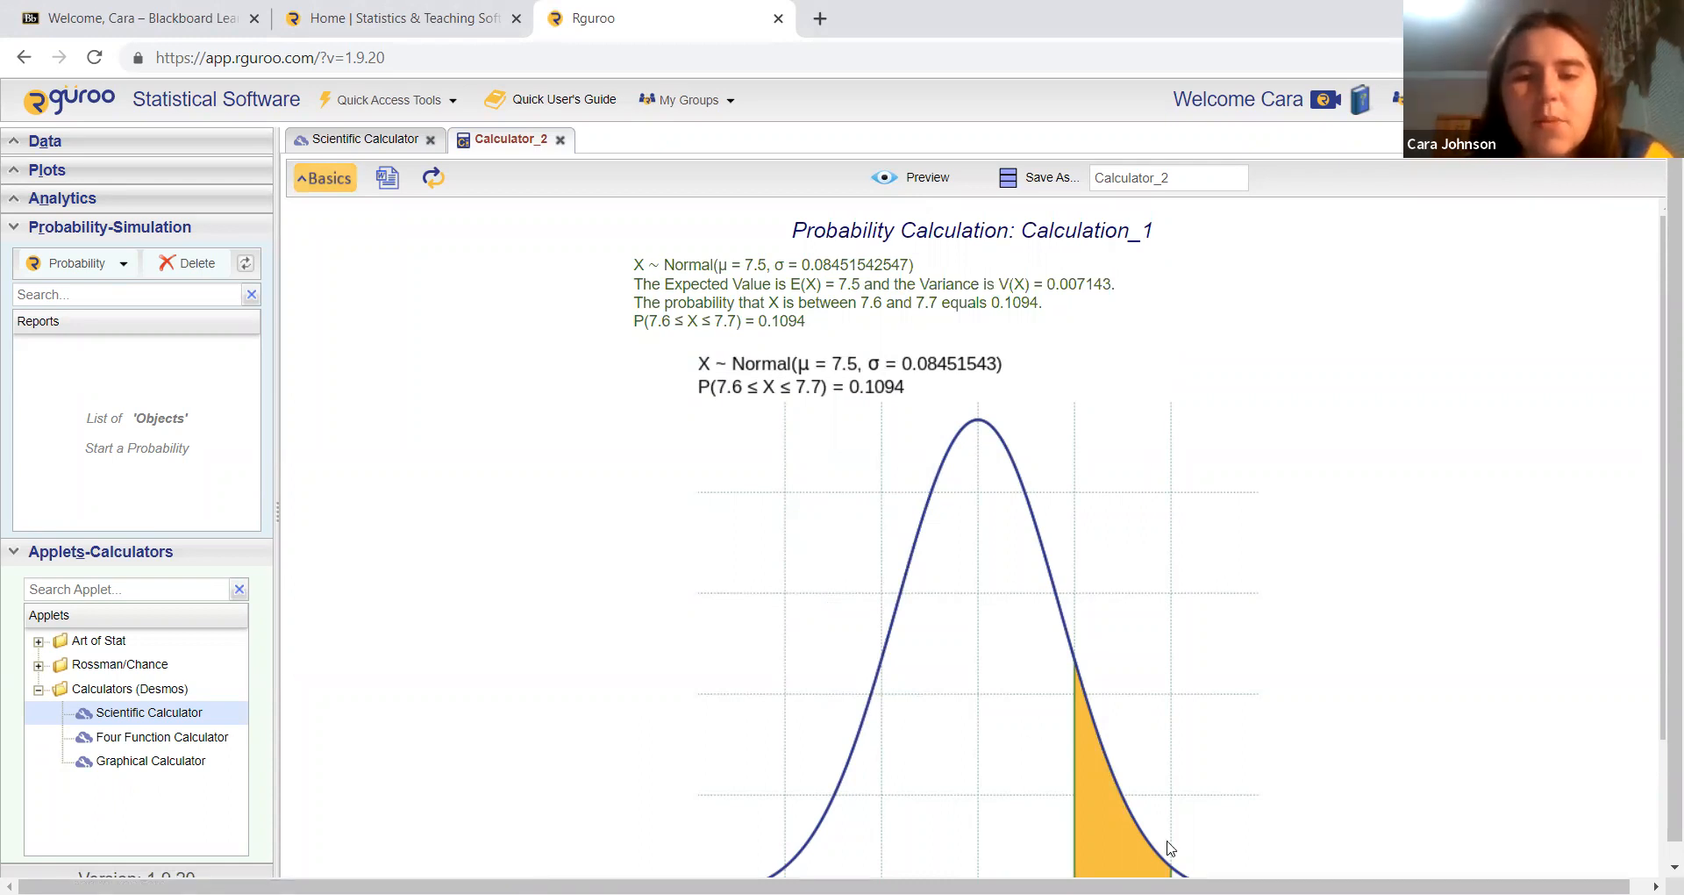
Step: Calculate and preview the probability that the sample mean is below 7.4
{"action": "left_click", "coordinate": [325, 178]}
{"action": "left_click", "coordinate": [579, 478]}
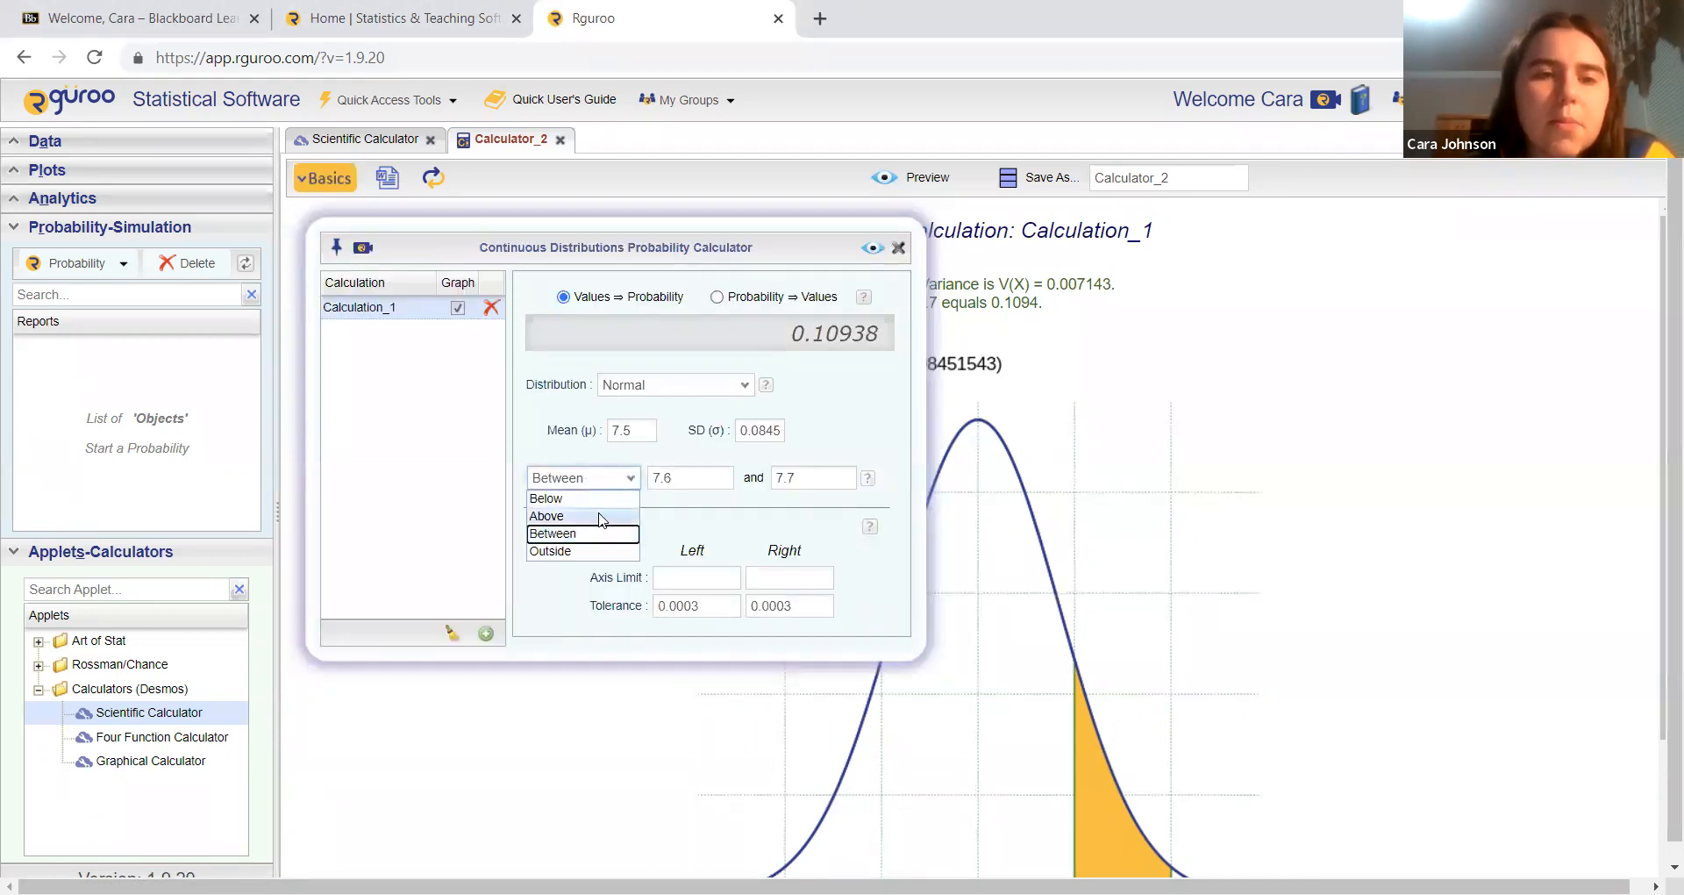
{"action": "left_click", "coordinate": [553, 492]}
{"action": "left_click", "coordinate": [665, 478]}
{"action": "type", "text": "7.4"}
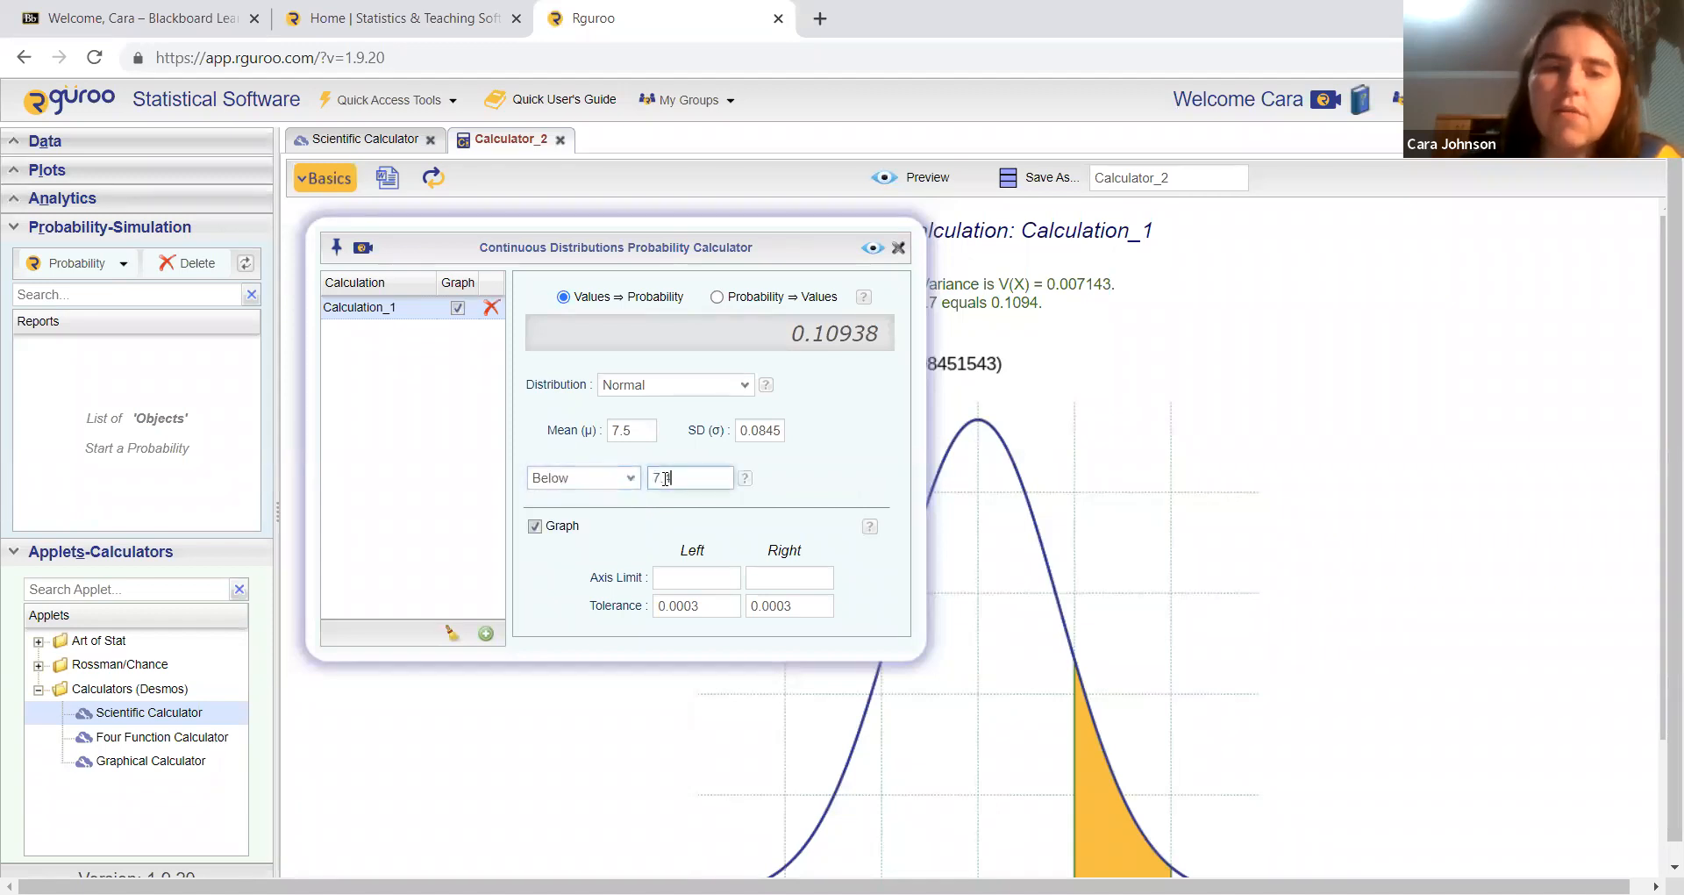
{"action": "left_click", "coordinate": [873, 249]}
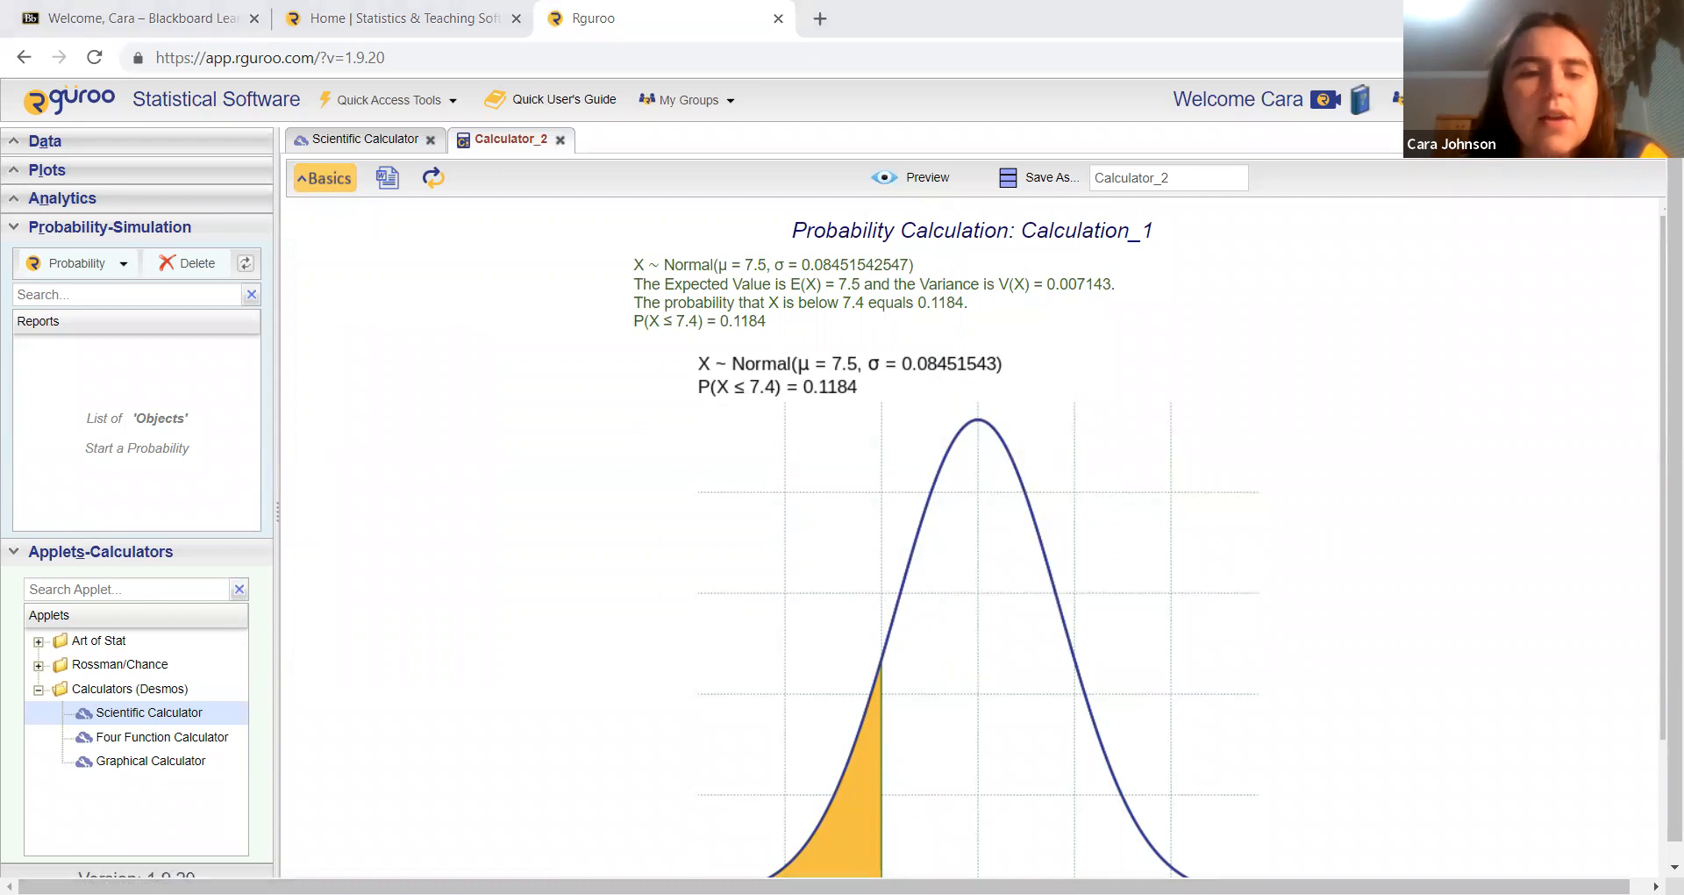
Step: Switch to calculating values from probability and preview the cutoff for a lower tail of 0.3
{"action": "left_click", "coordinate": [716, 297]}
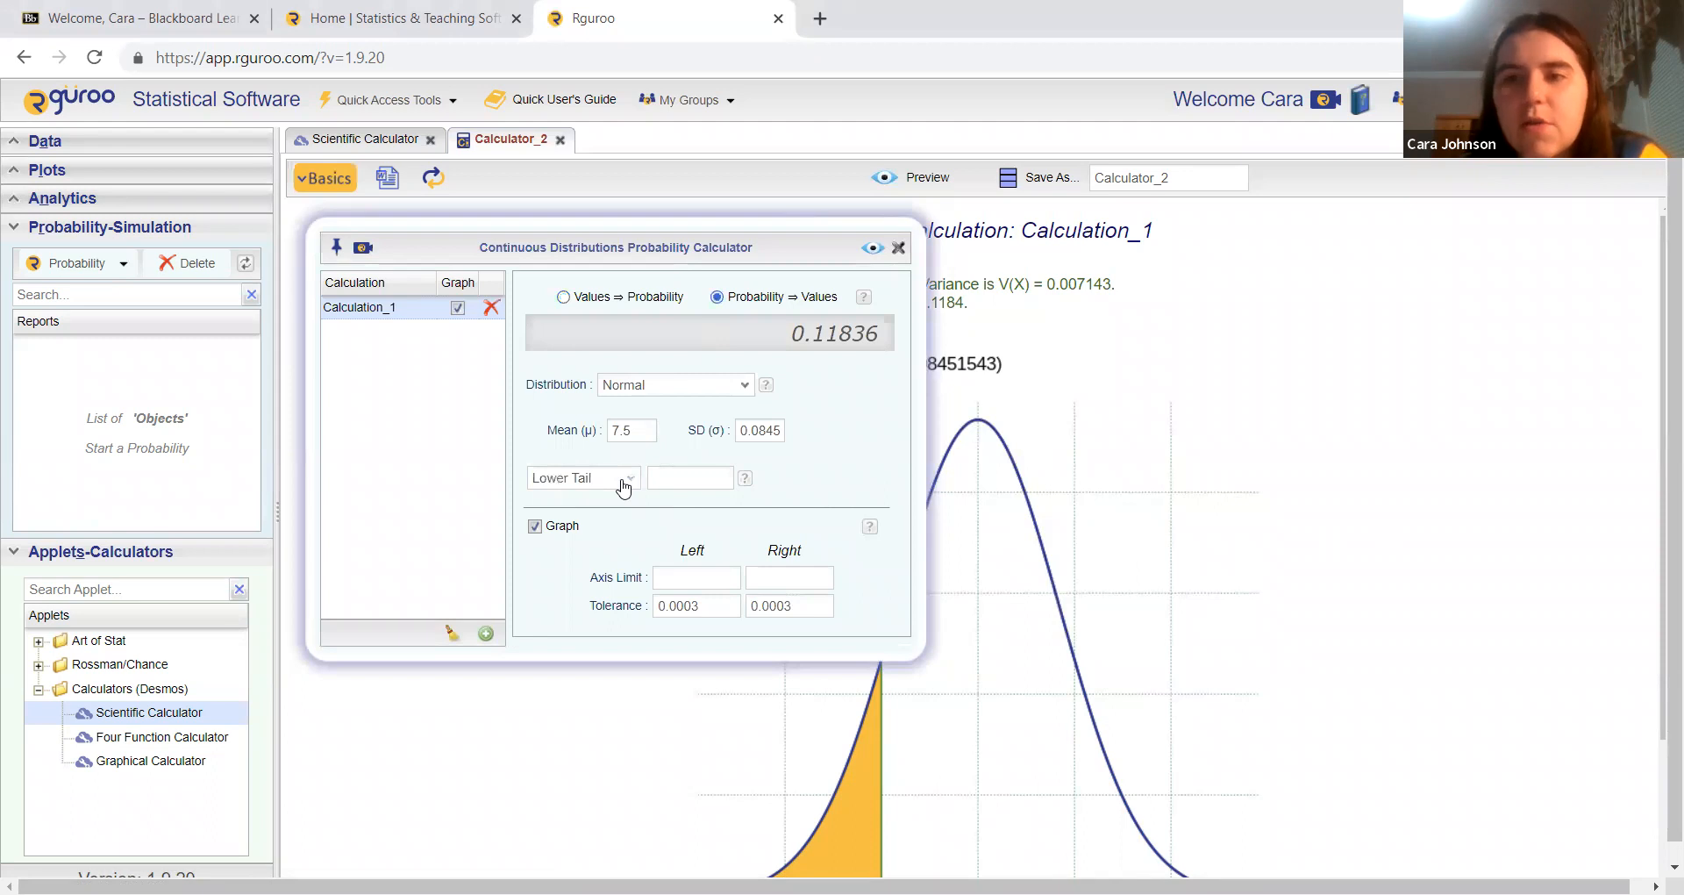
{"action": "left_click", "coordinate": [675, 478]}
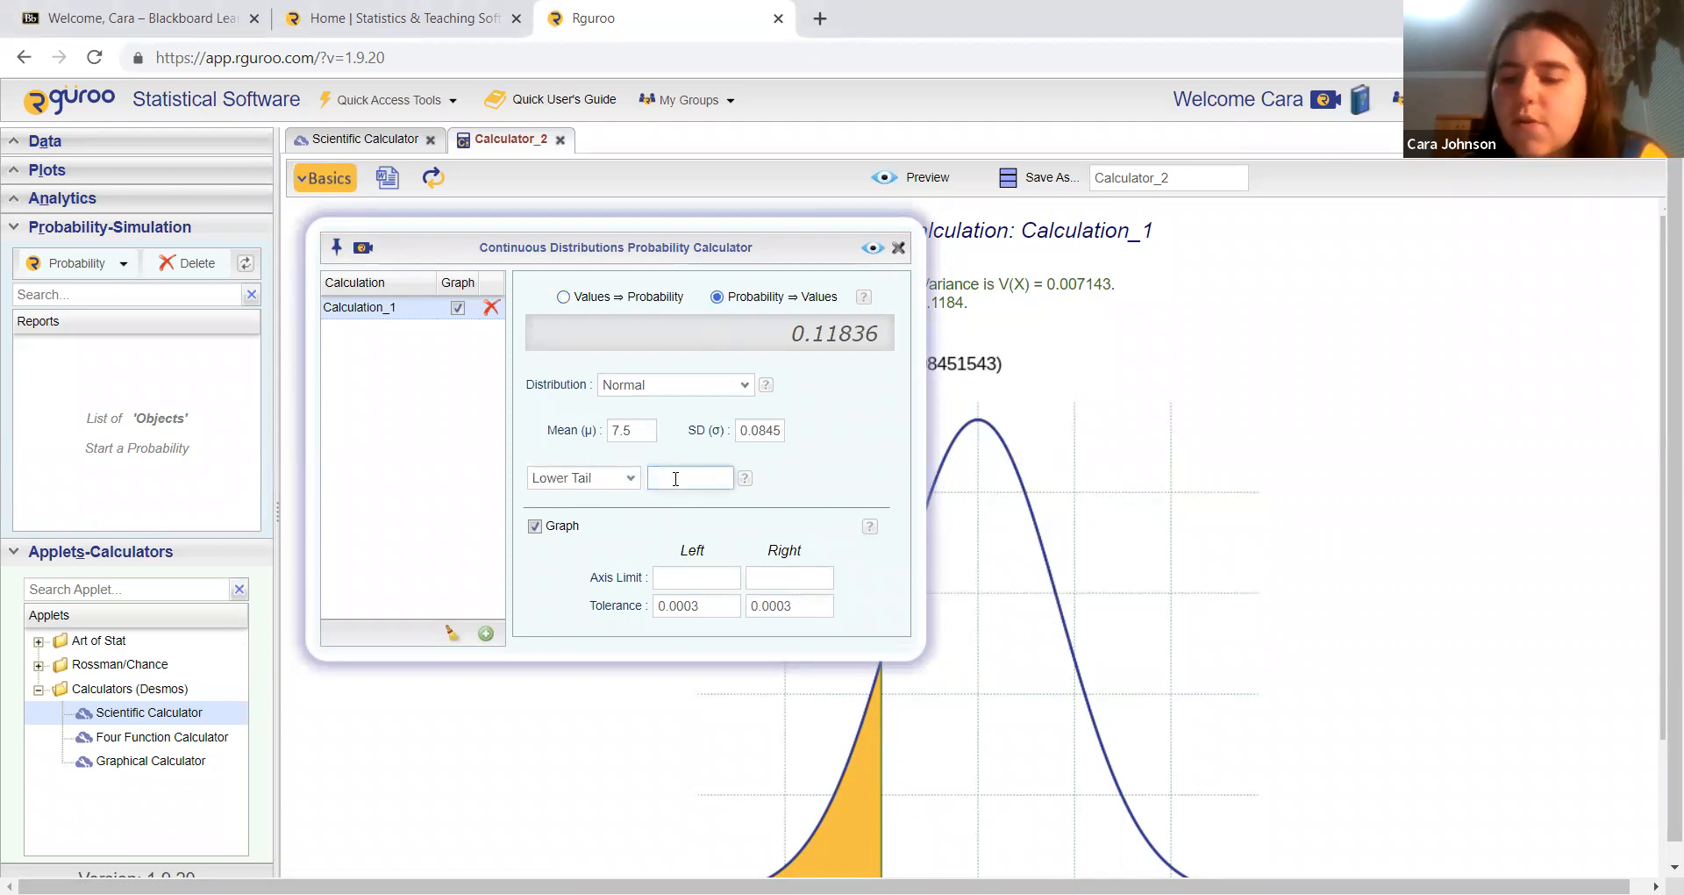
{"action": "type", "text": "0.3"}
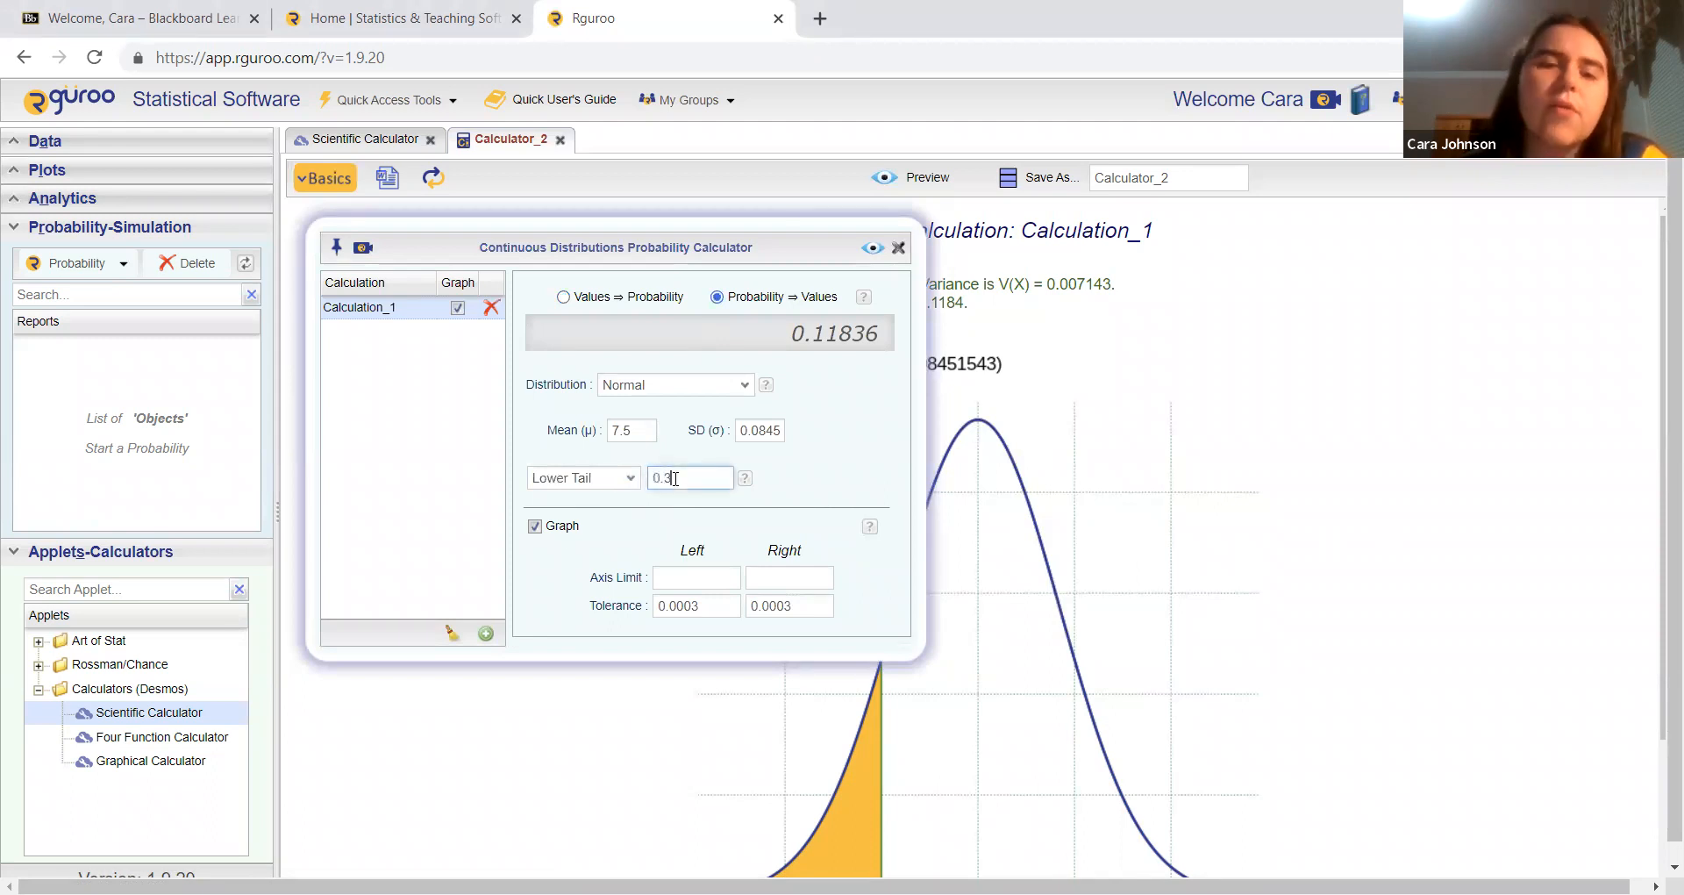
{"action": "left_click", "coordinate": [864, 252]}
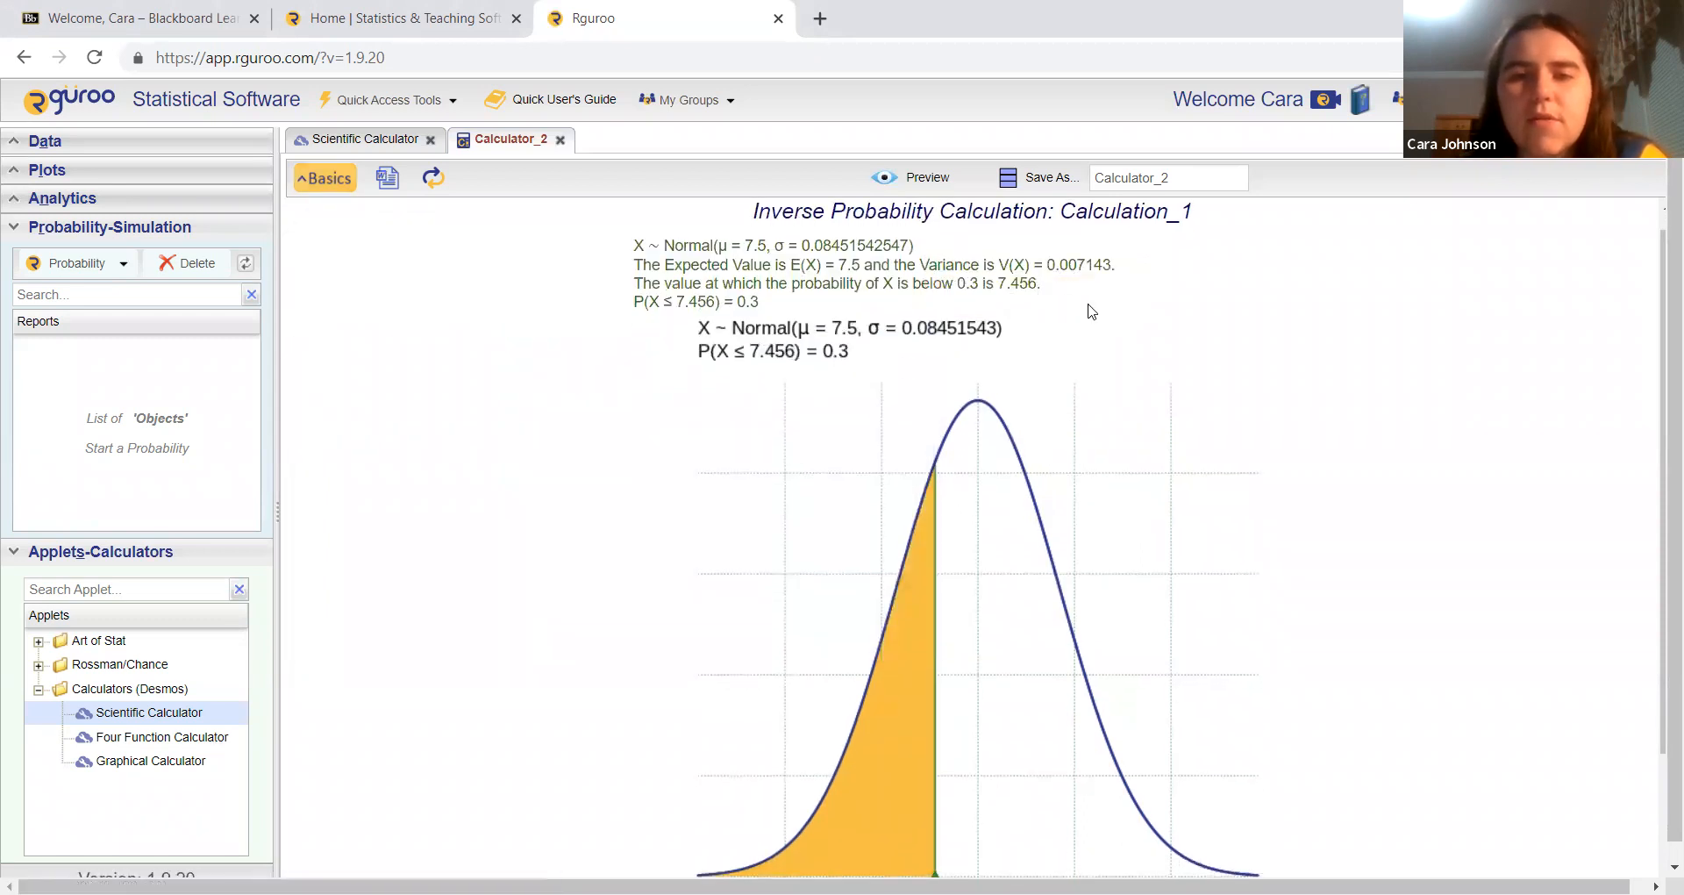
{"action": "scroll", "coordinate": [1230, 378], "scroll_direction": "down", "scroll_amount": 1}
{"action": "scroll", "coordinate": [1230, 378], "scroll_direction": "down", "scroll_amount": 1}
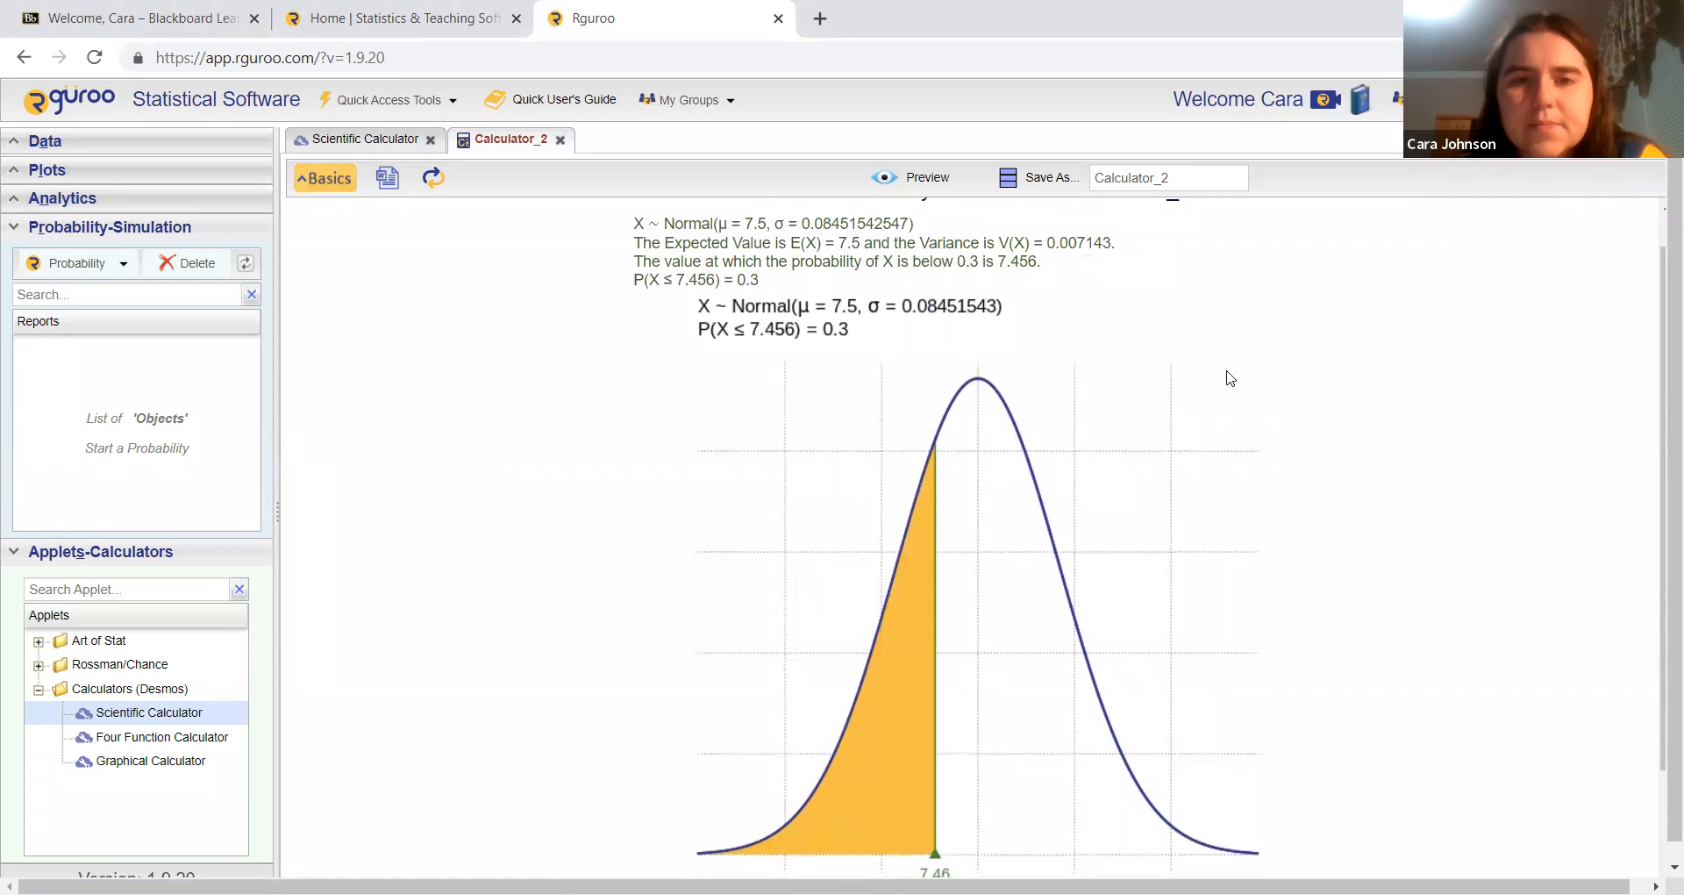